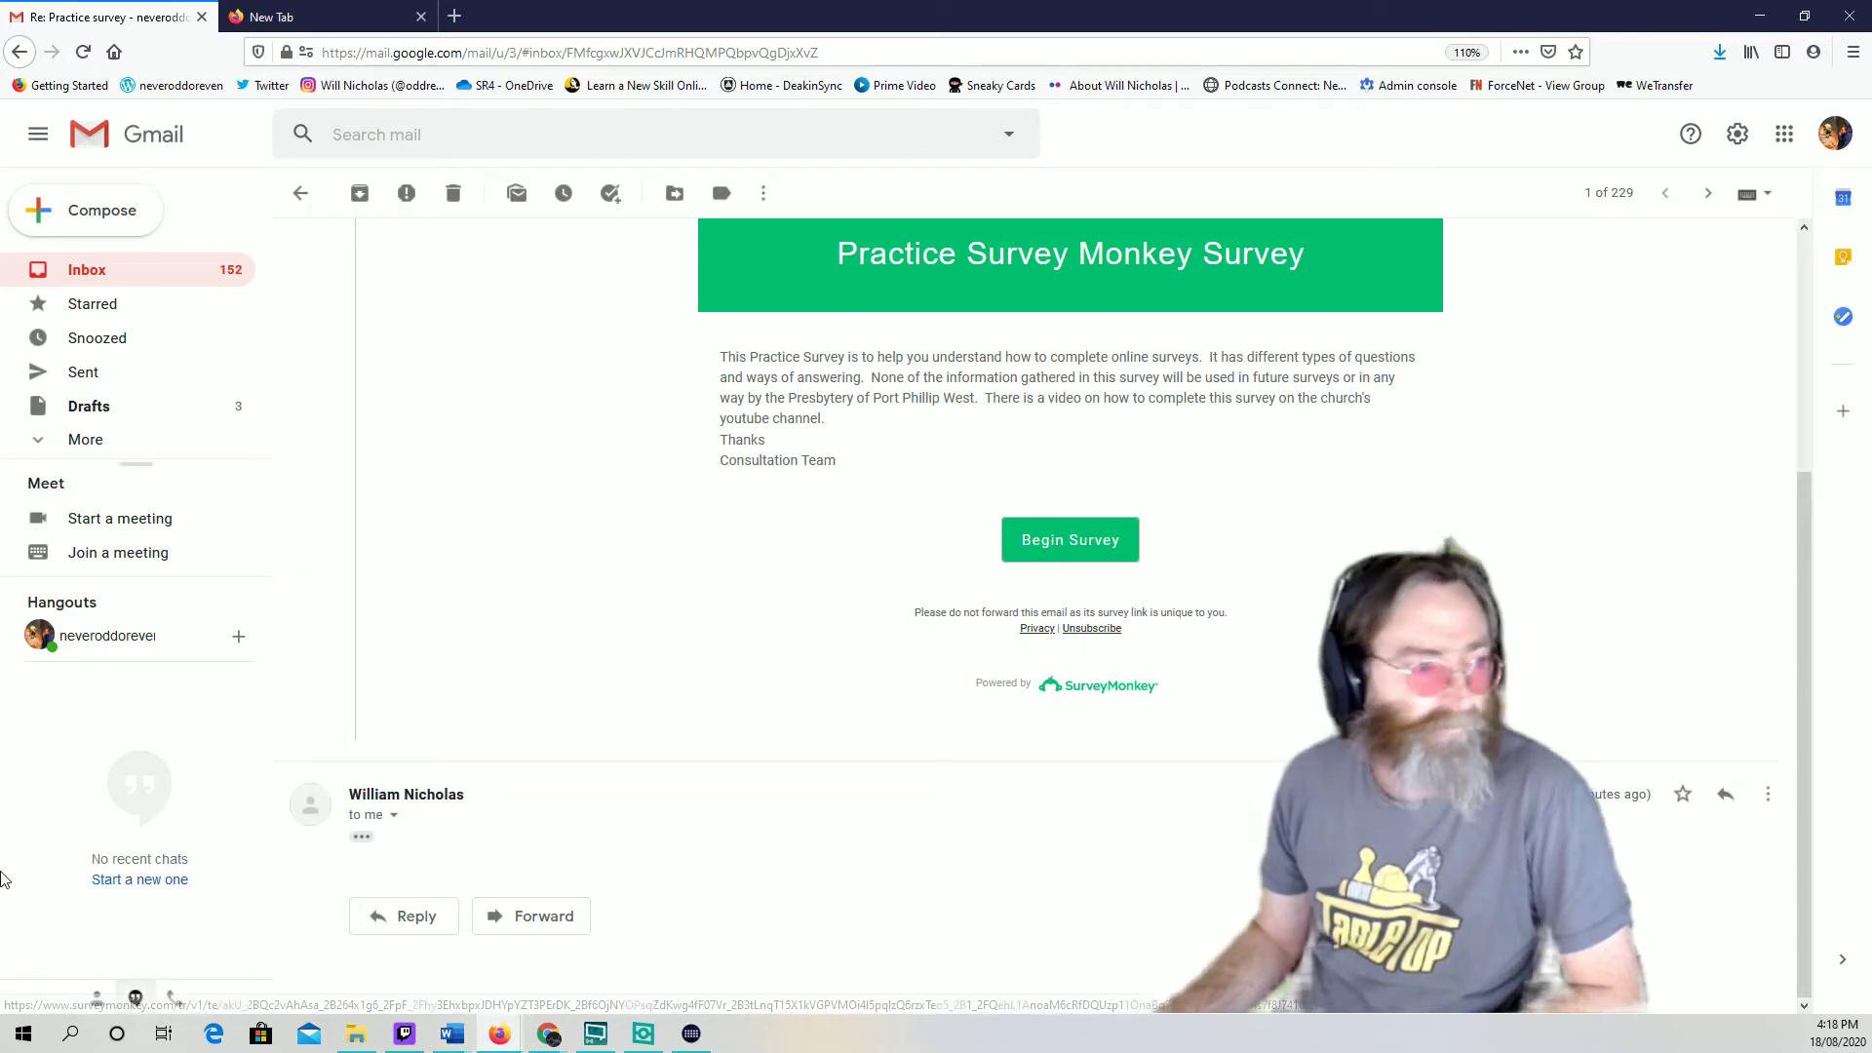
Open the Practice Survey Monkey Survey from the invitation email, glancing back at Gmail before returning
click(1077, 554)
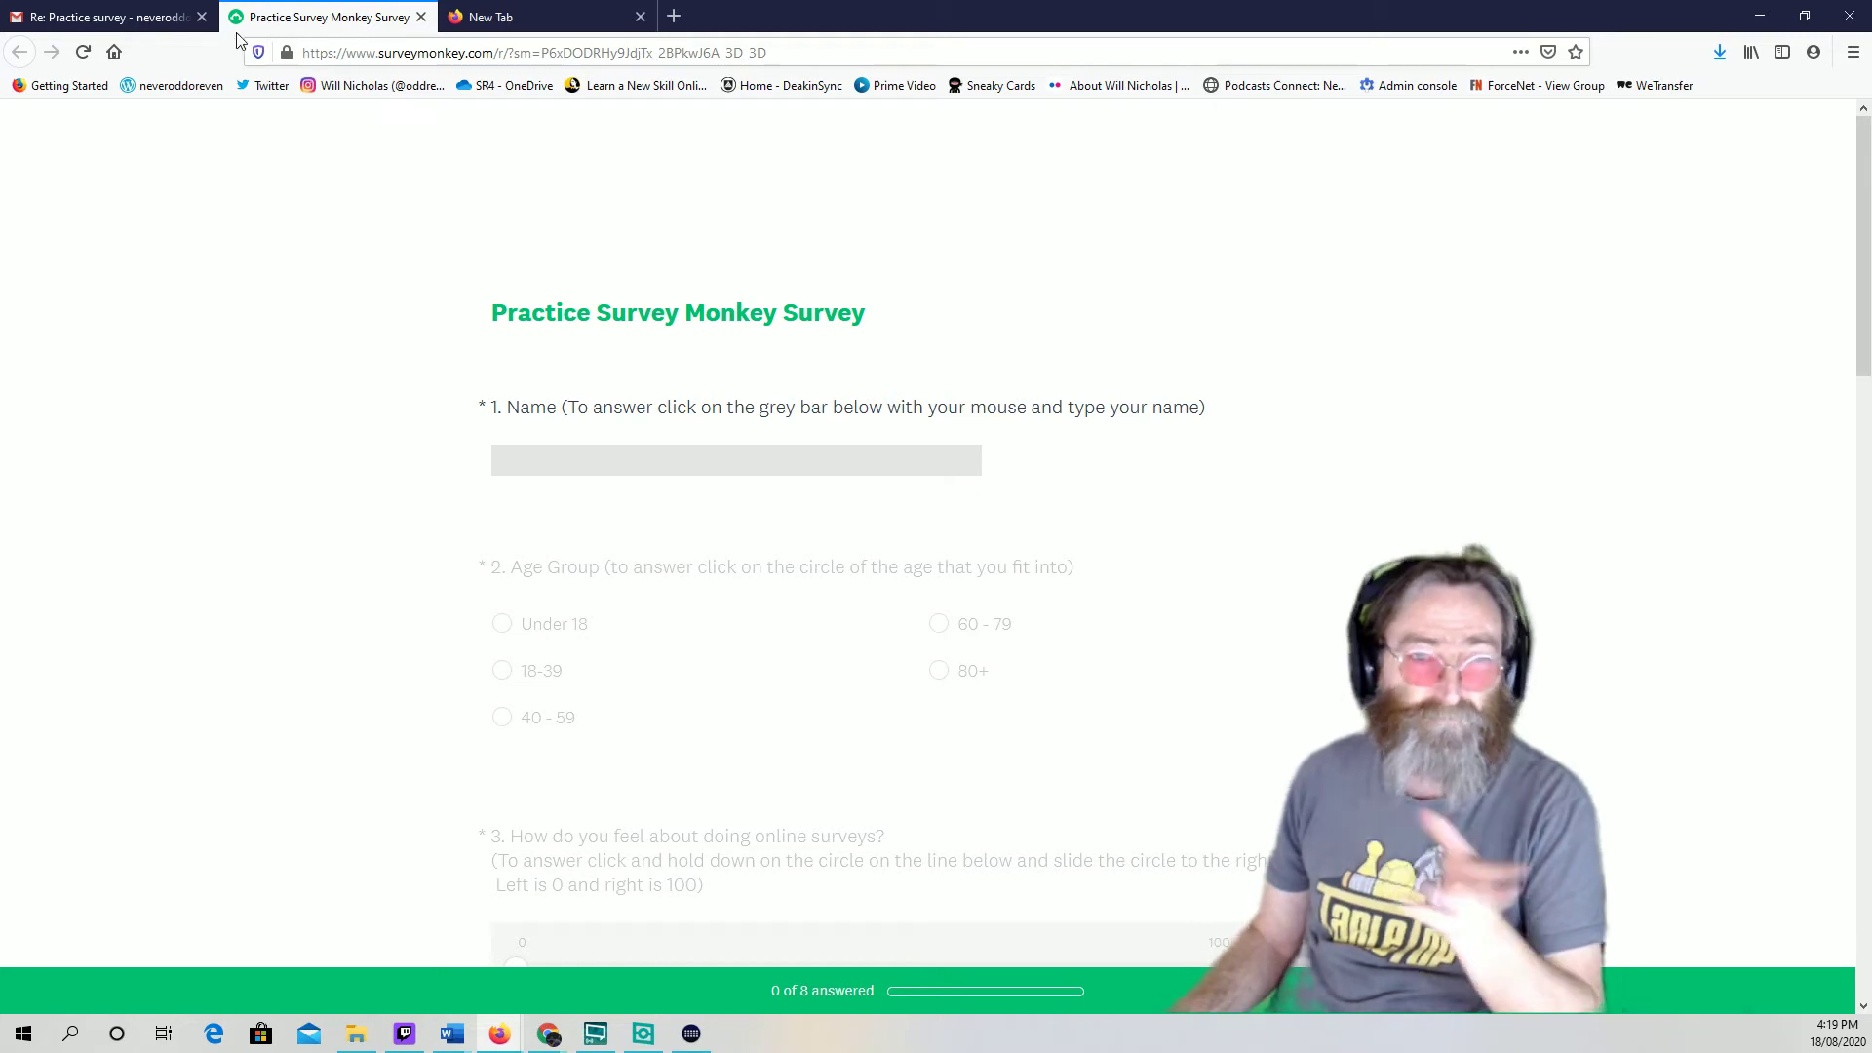
click(110, 19)
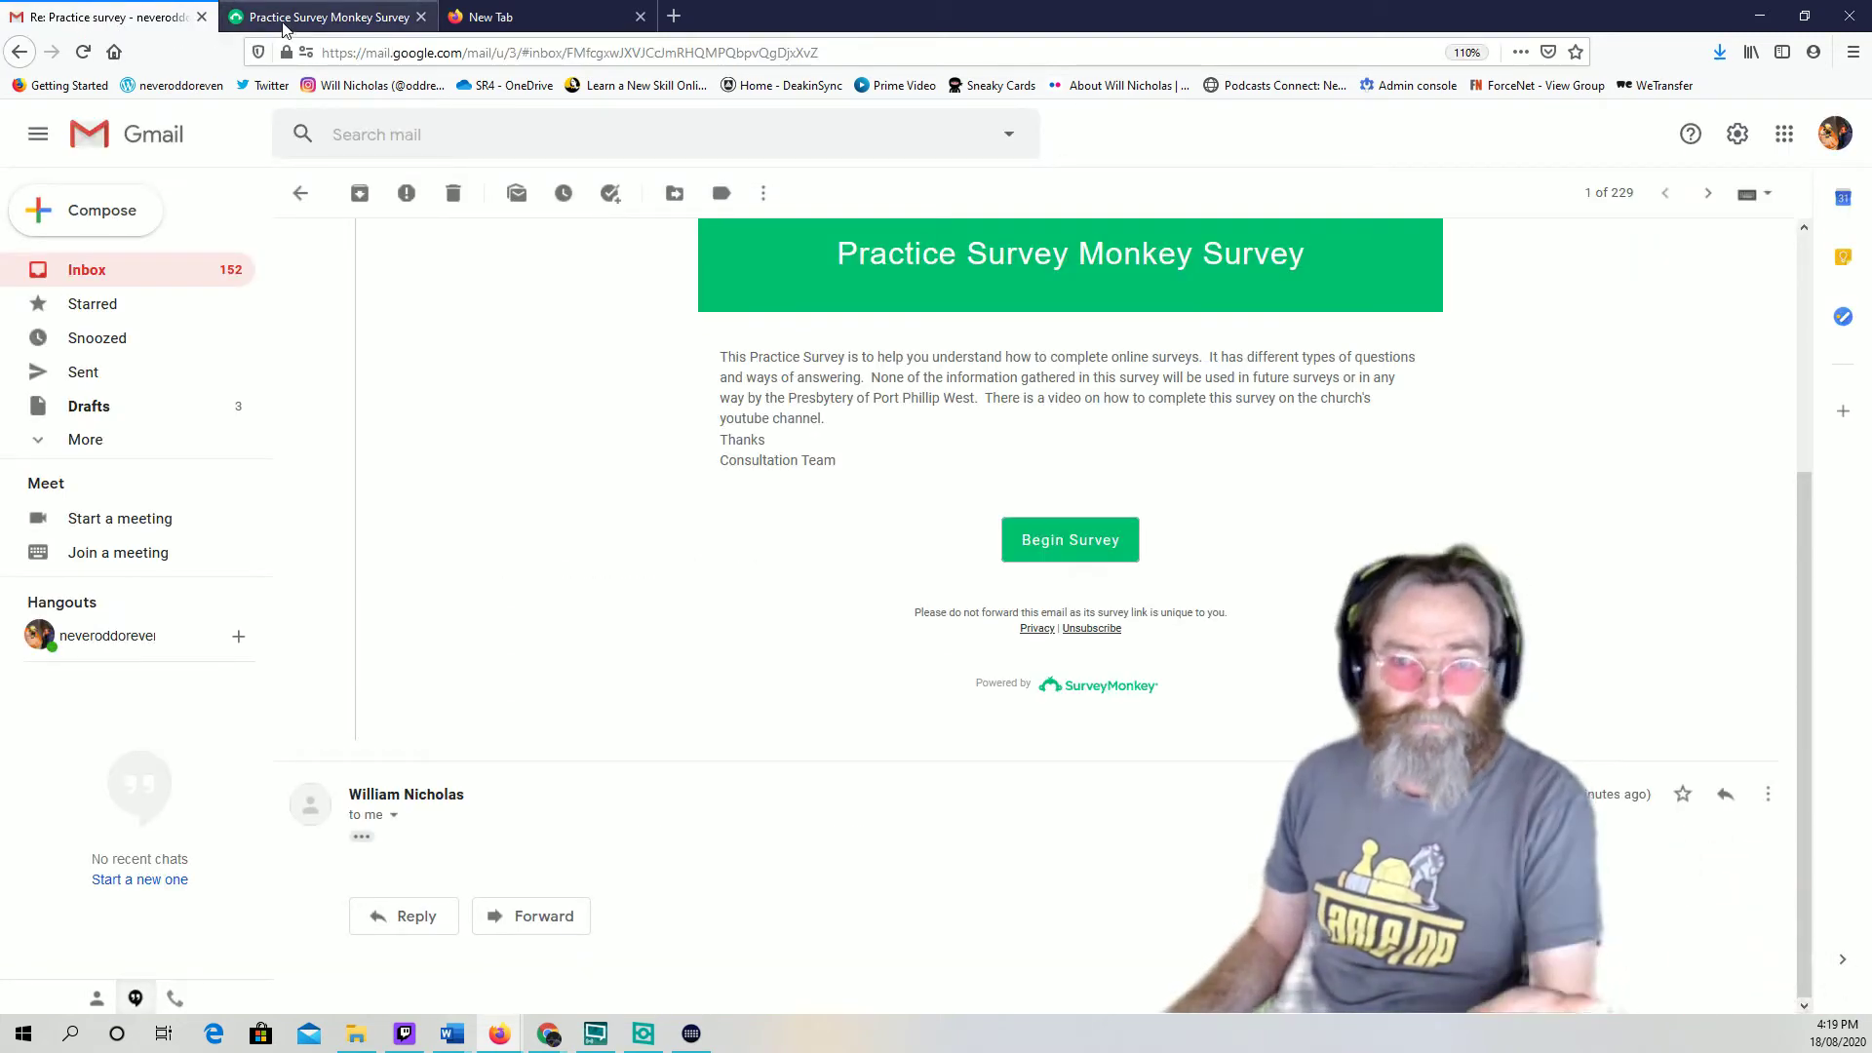
click(285, 23)
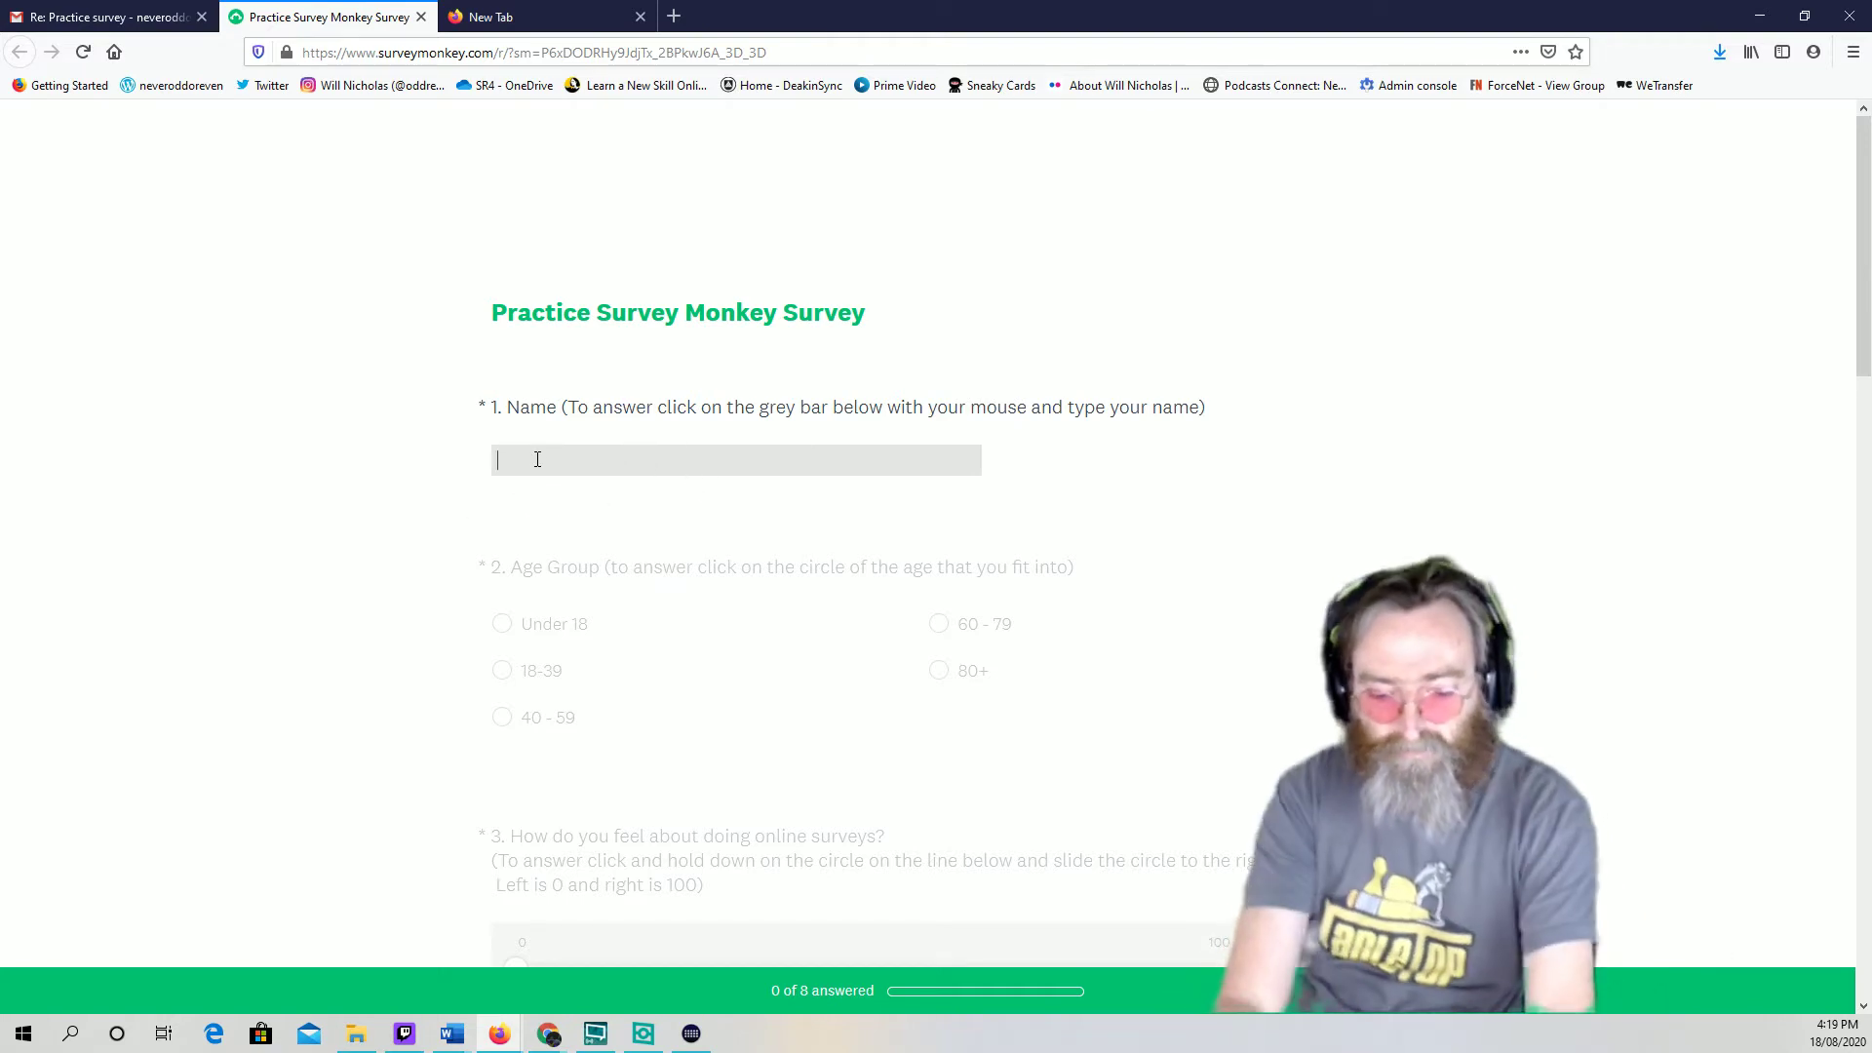
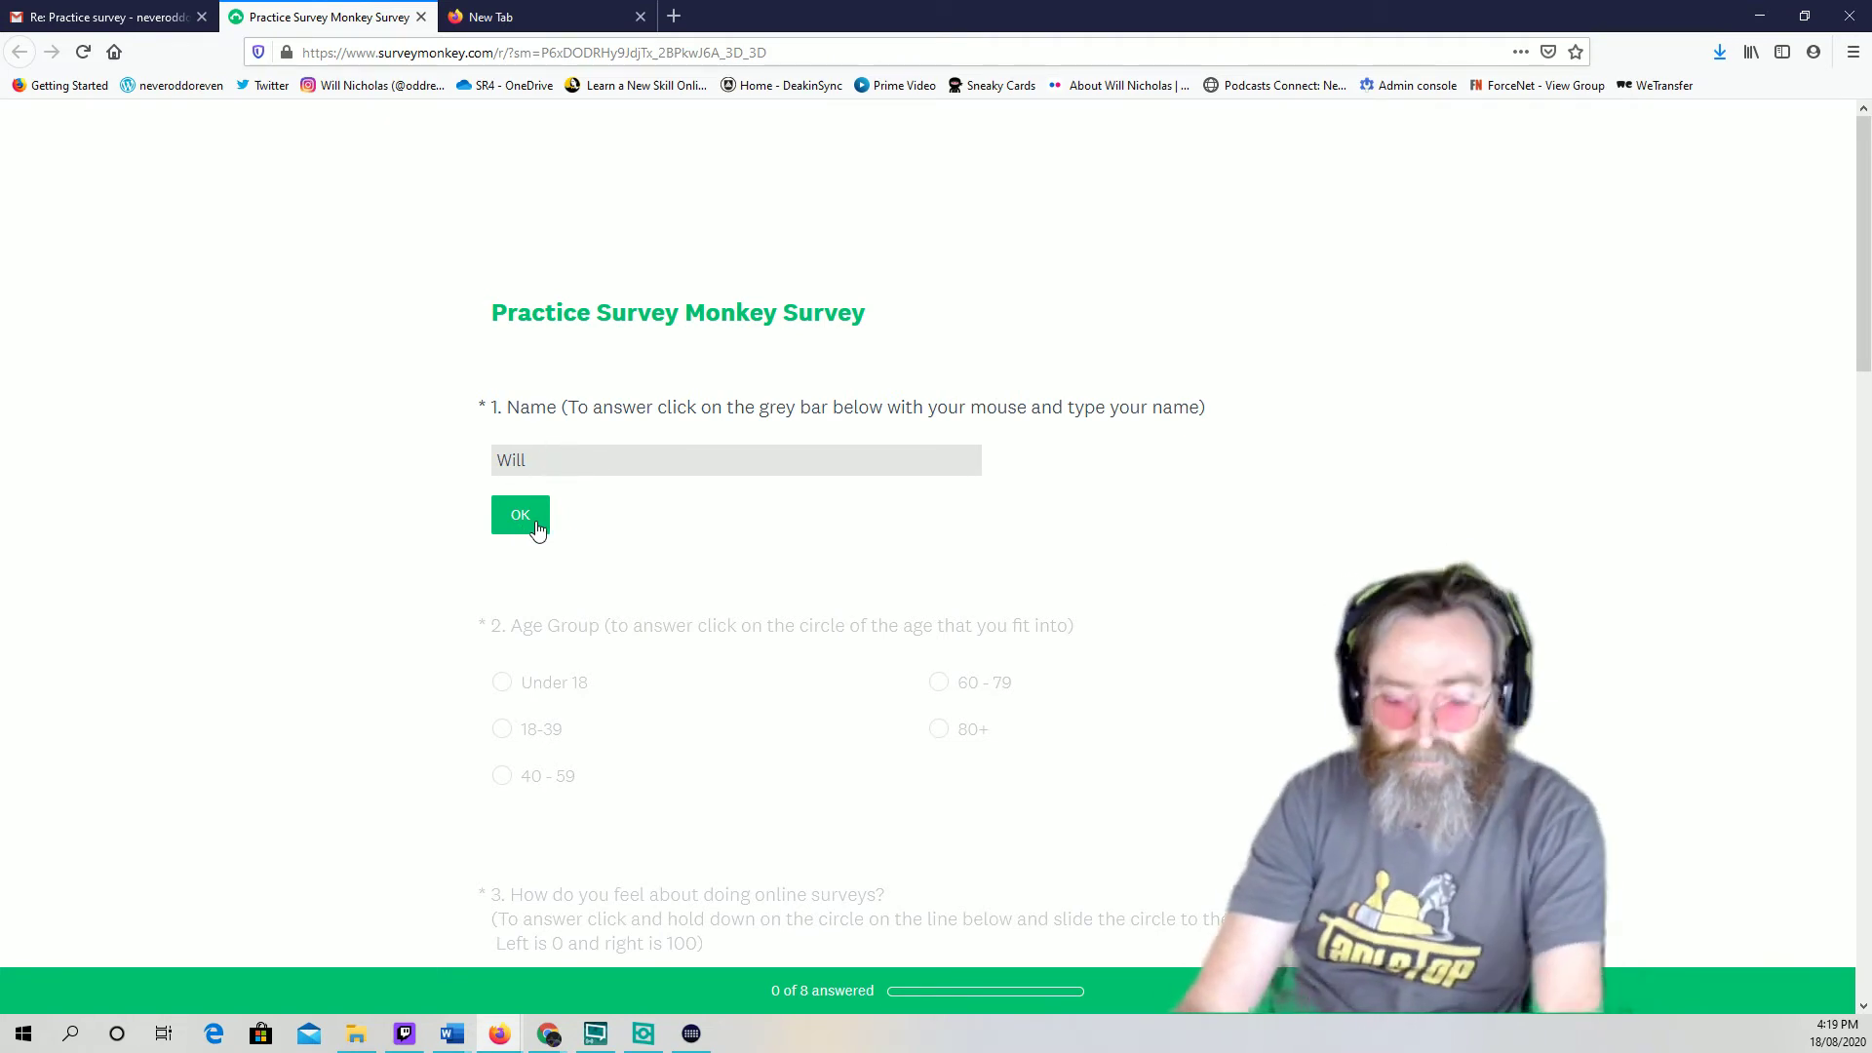
Enter the respondent's full name in question 1, correcting typos, and confirm it
text(Nicholas)
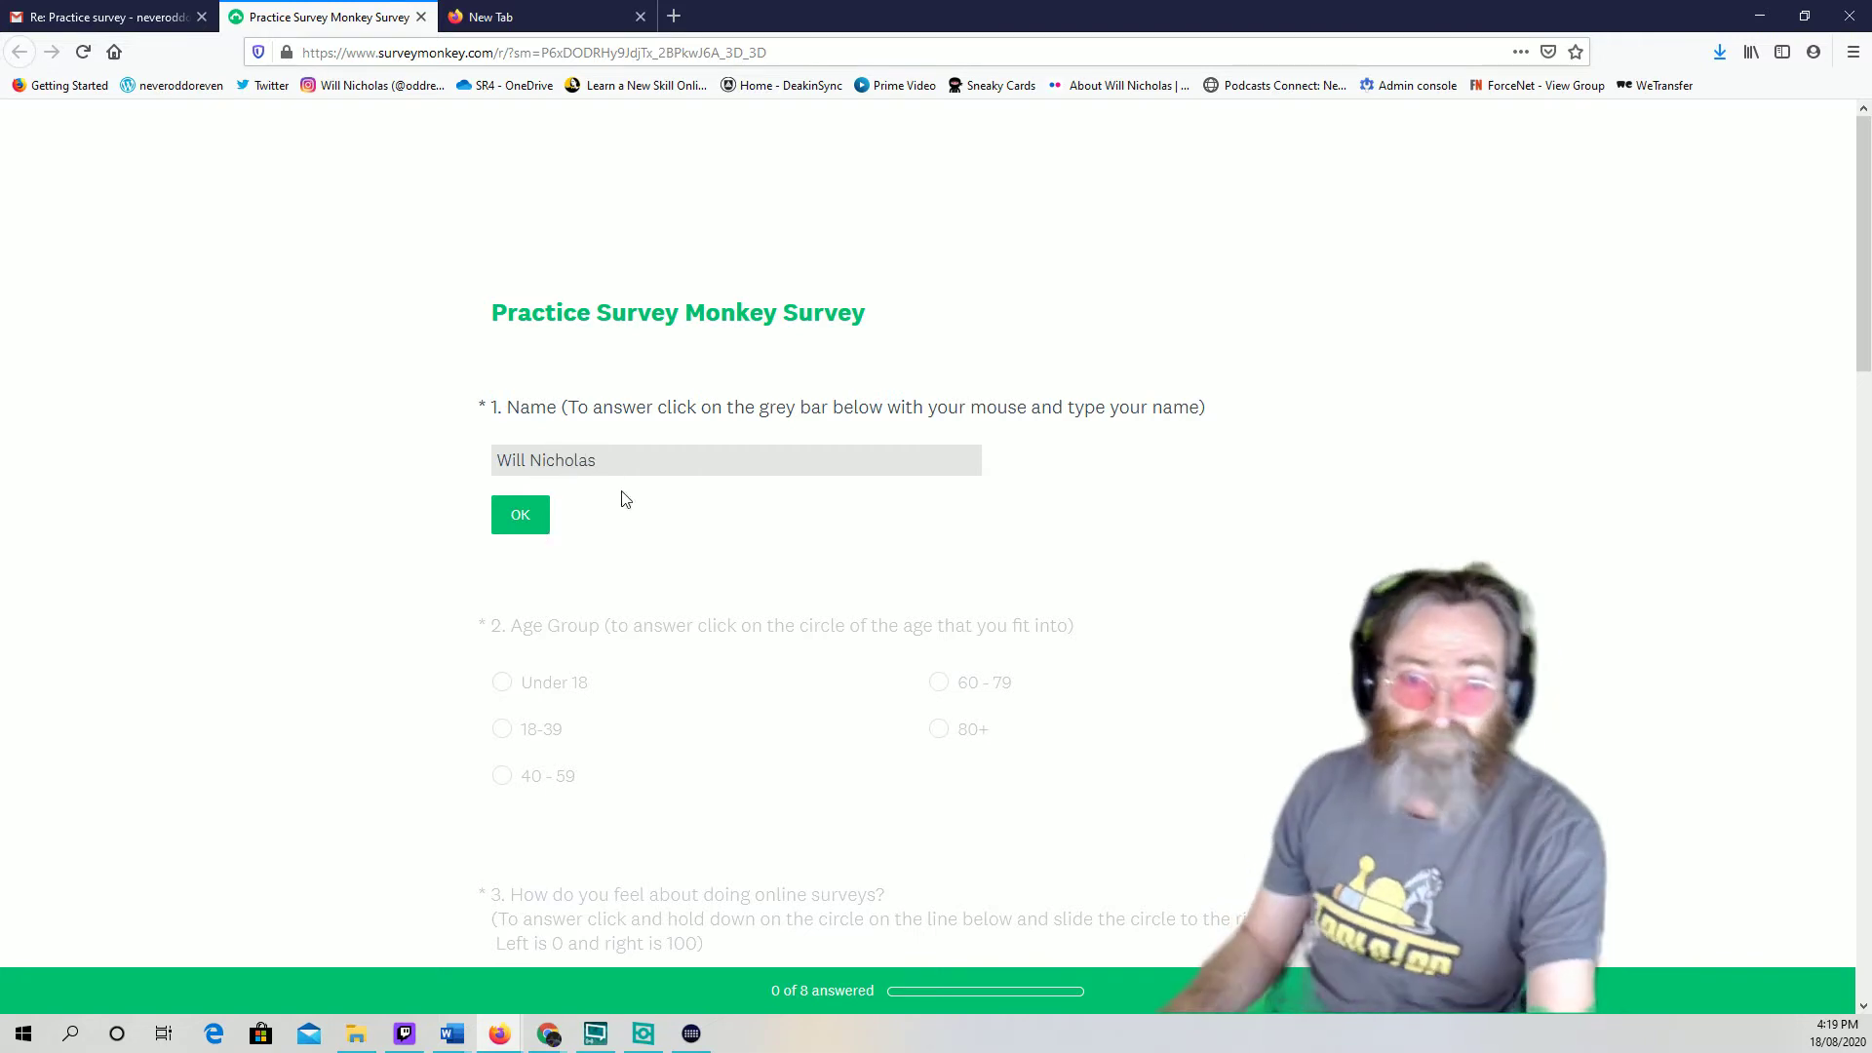
click(521, 517)
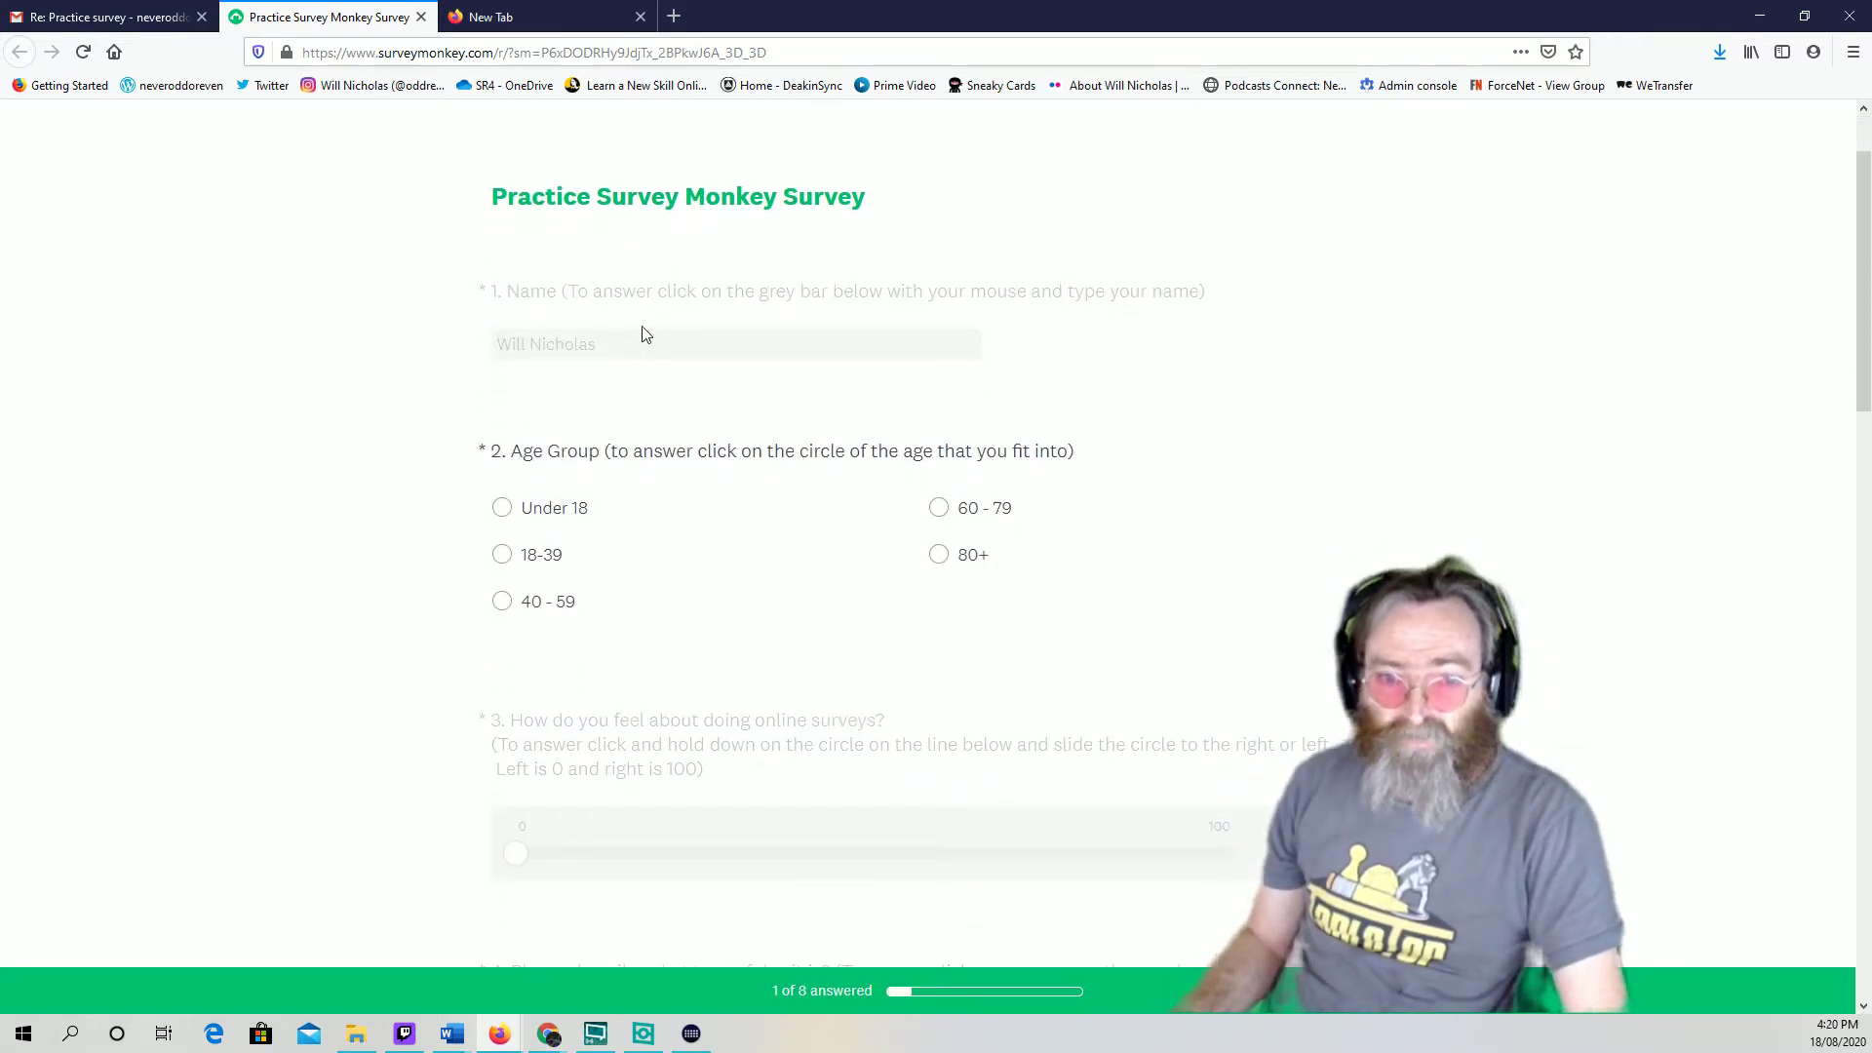
click(597, 349)
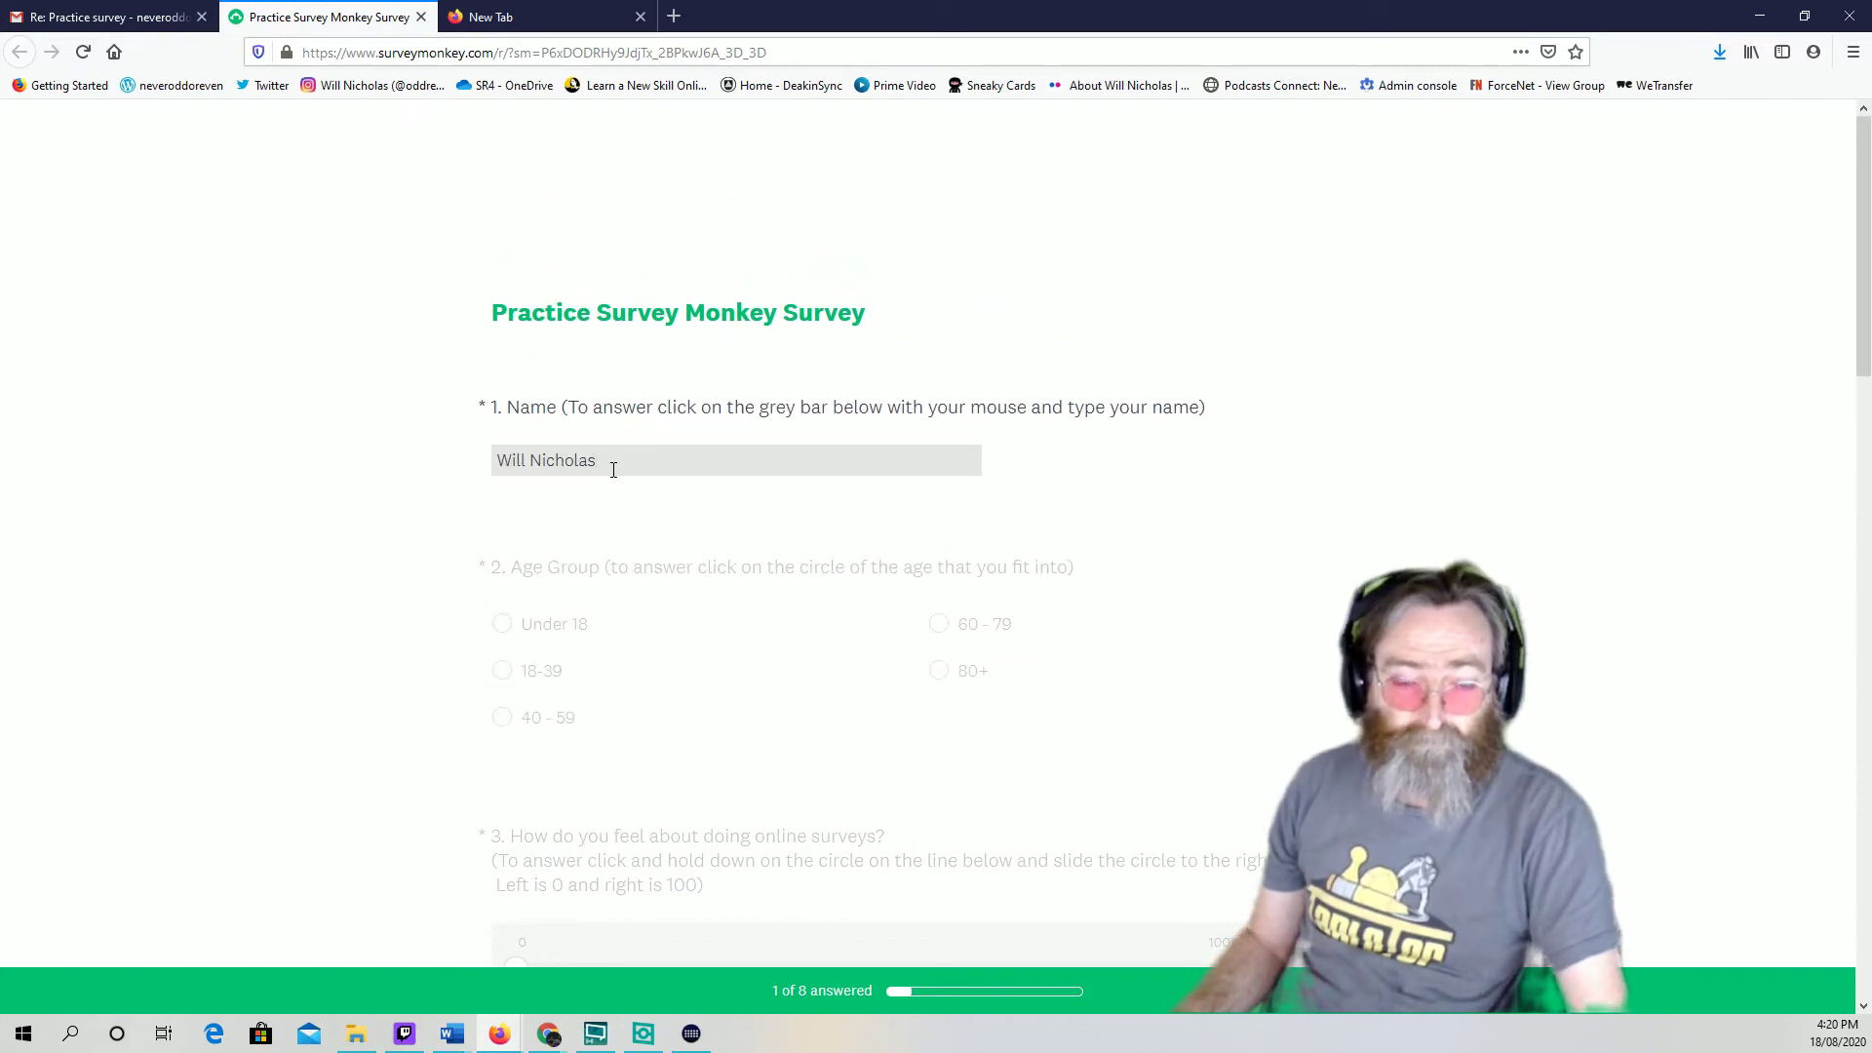
key(BackSpace)
key(BackSpace)
key(BackSpace)
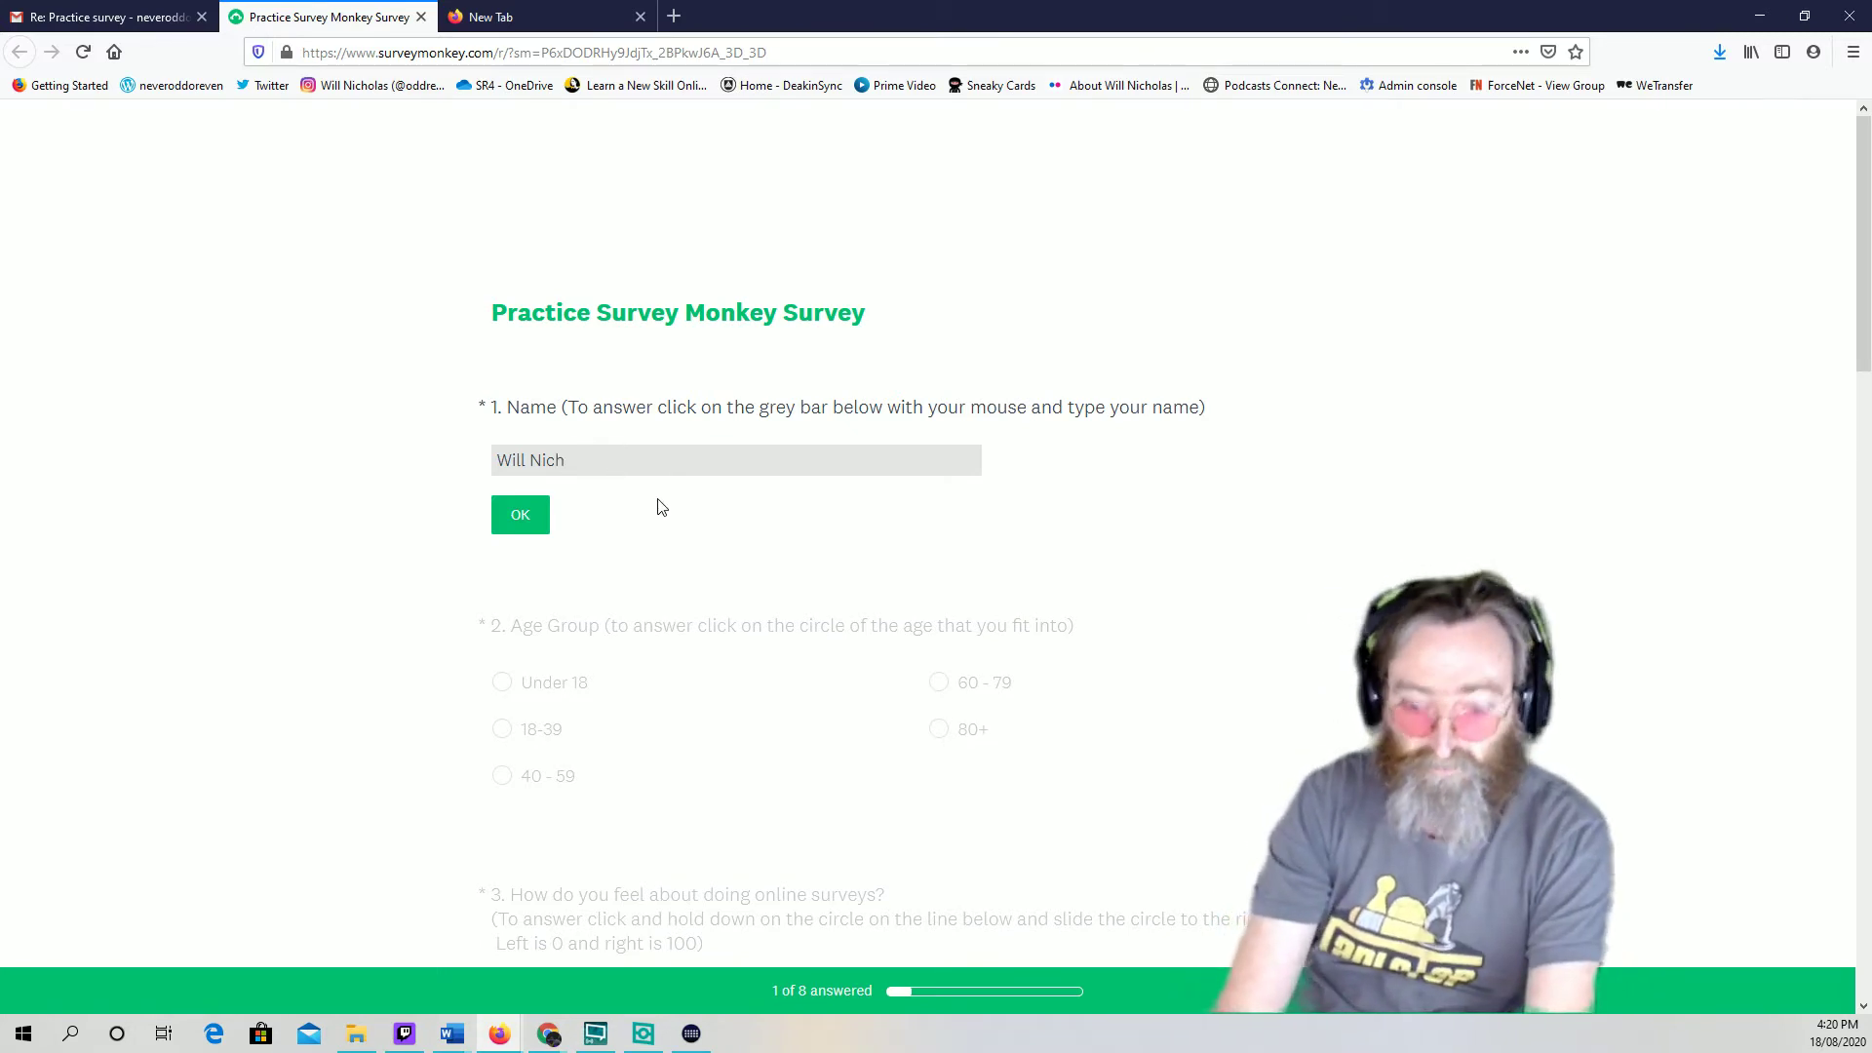
text(las)
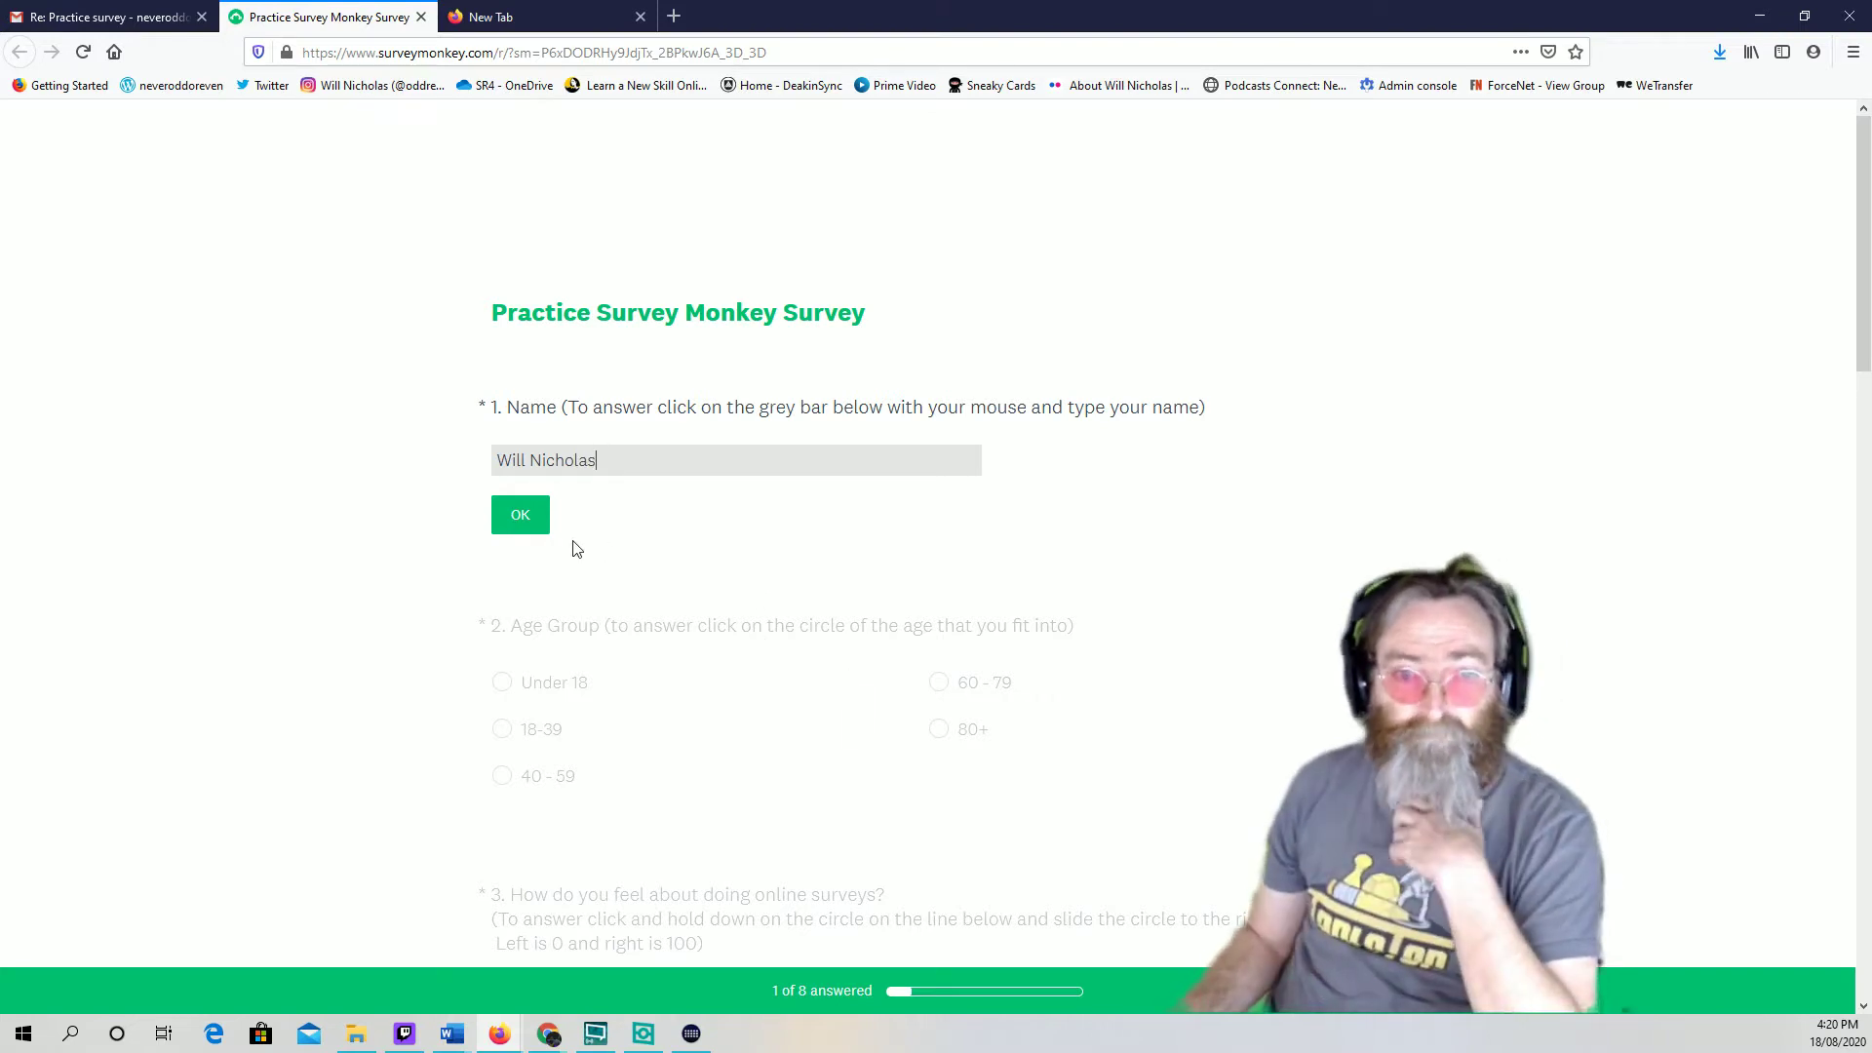
click(521, 529)
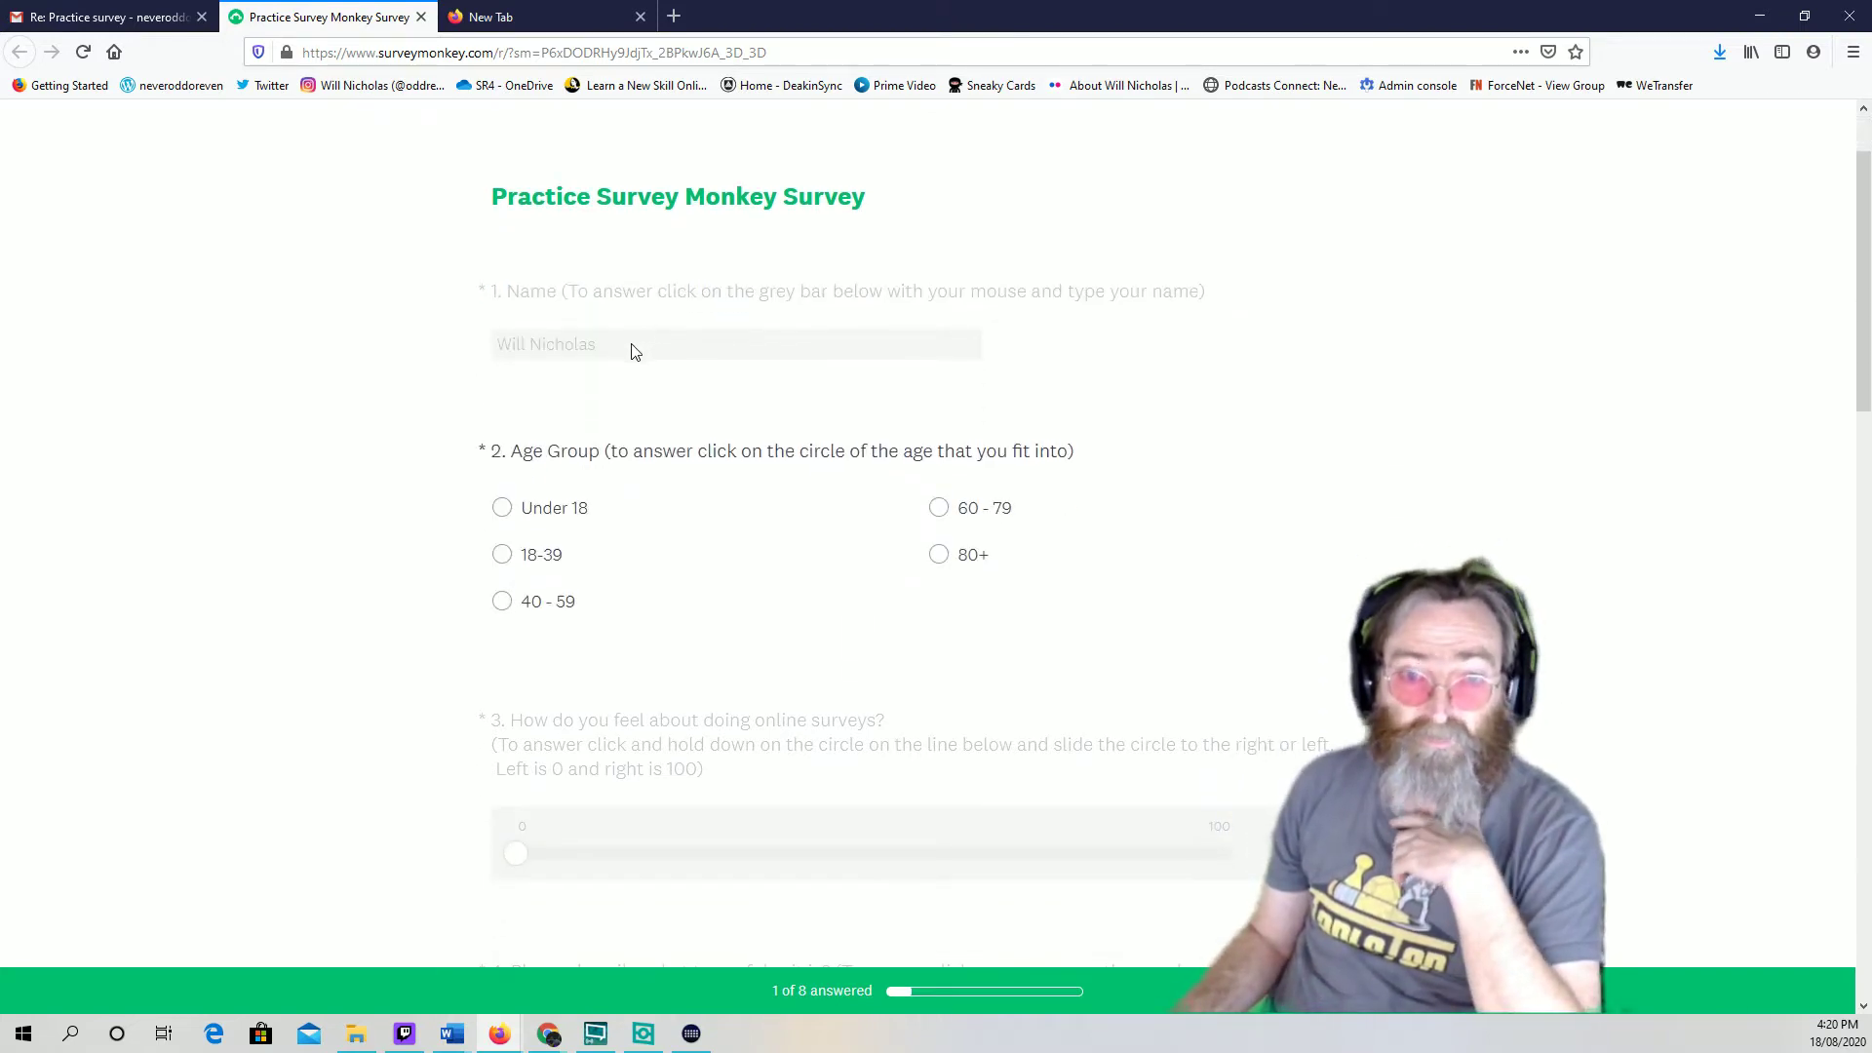
click(632, 344)
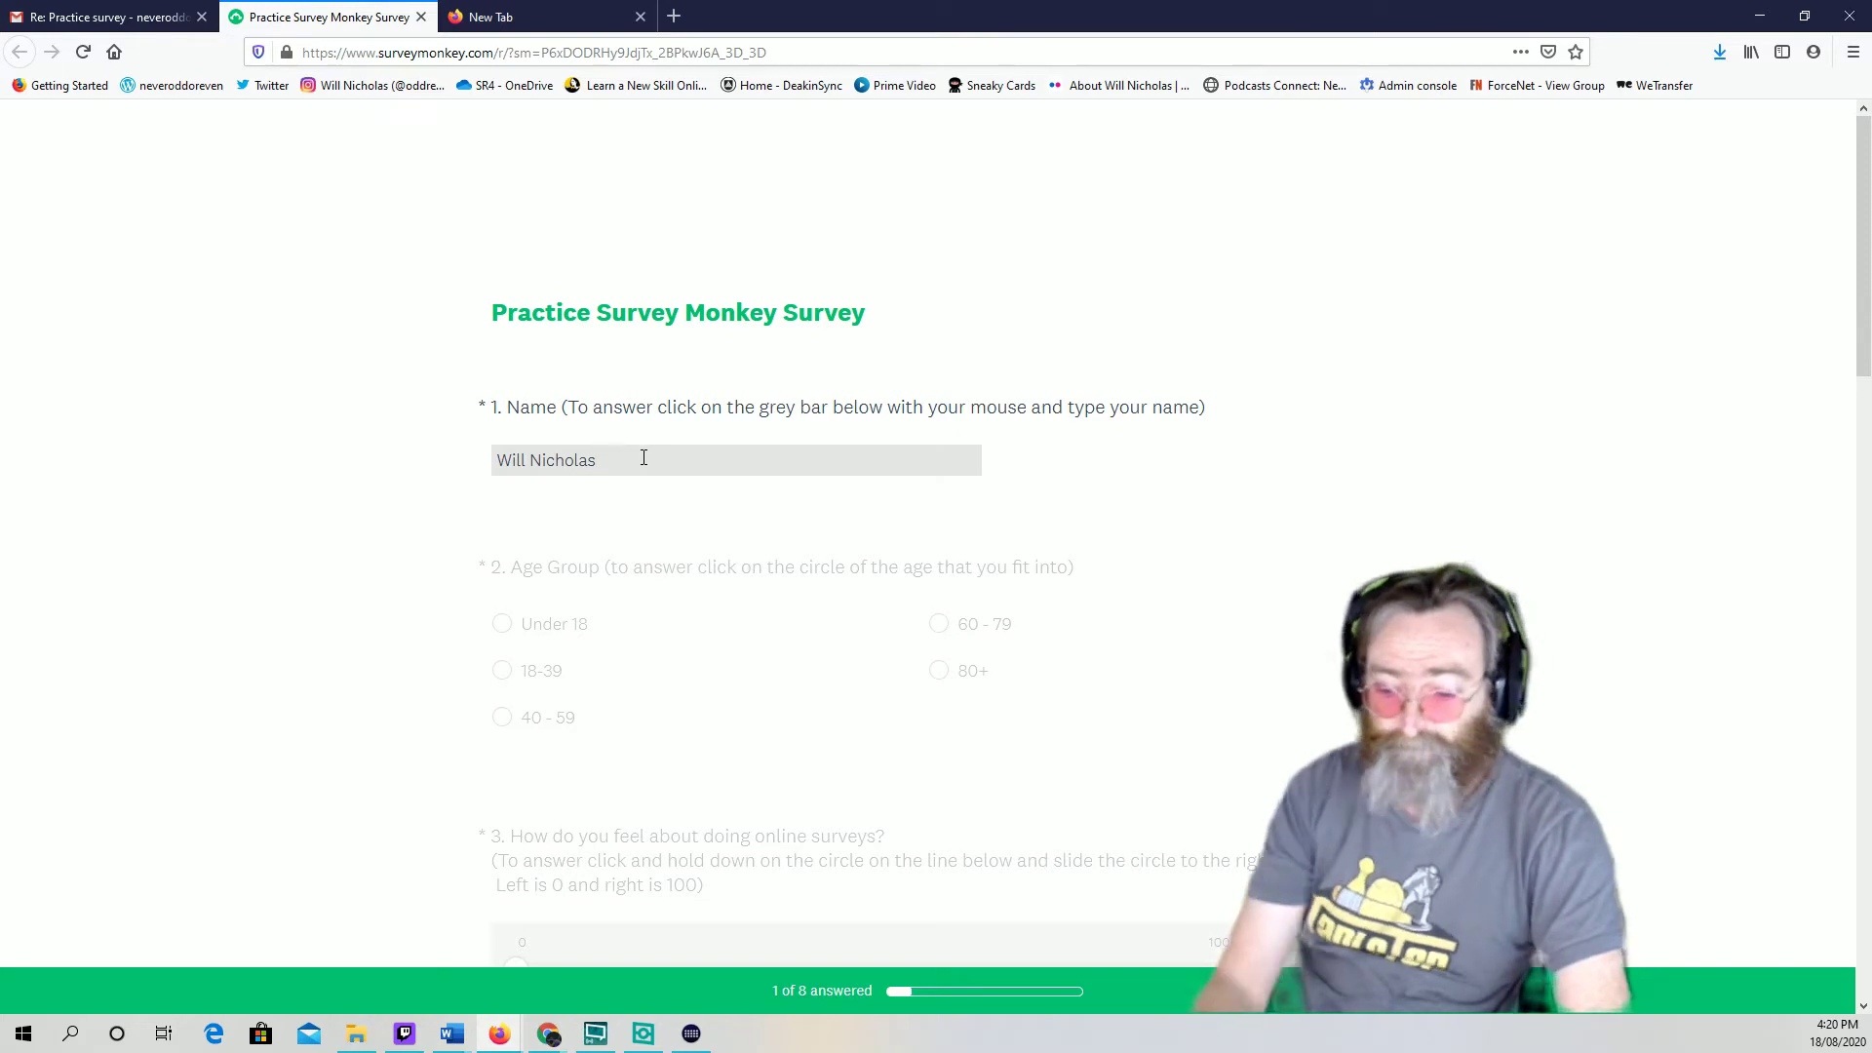
text(\)
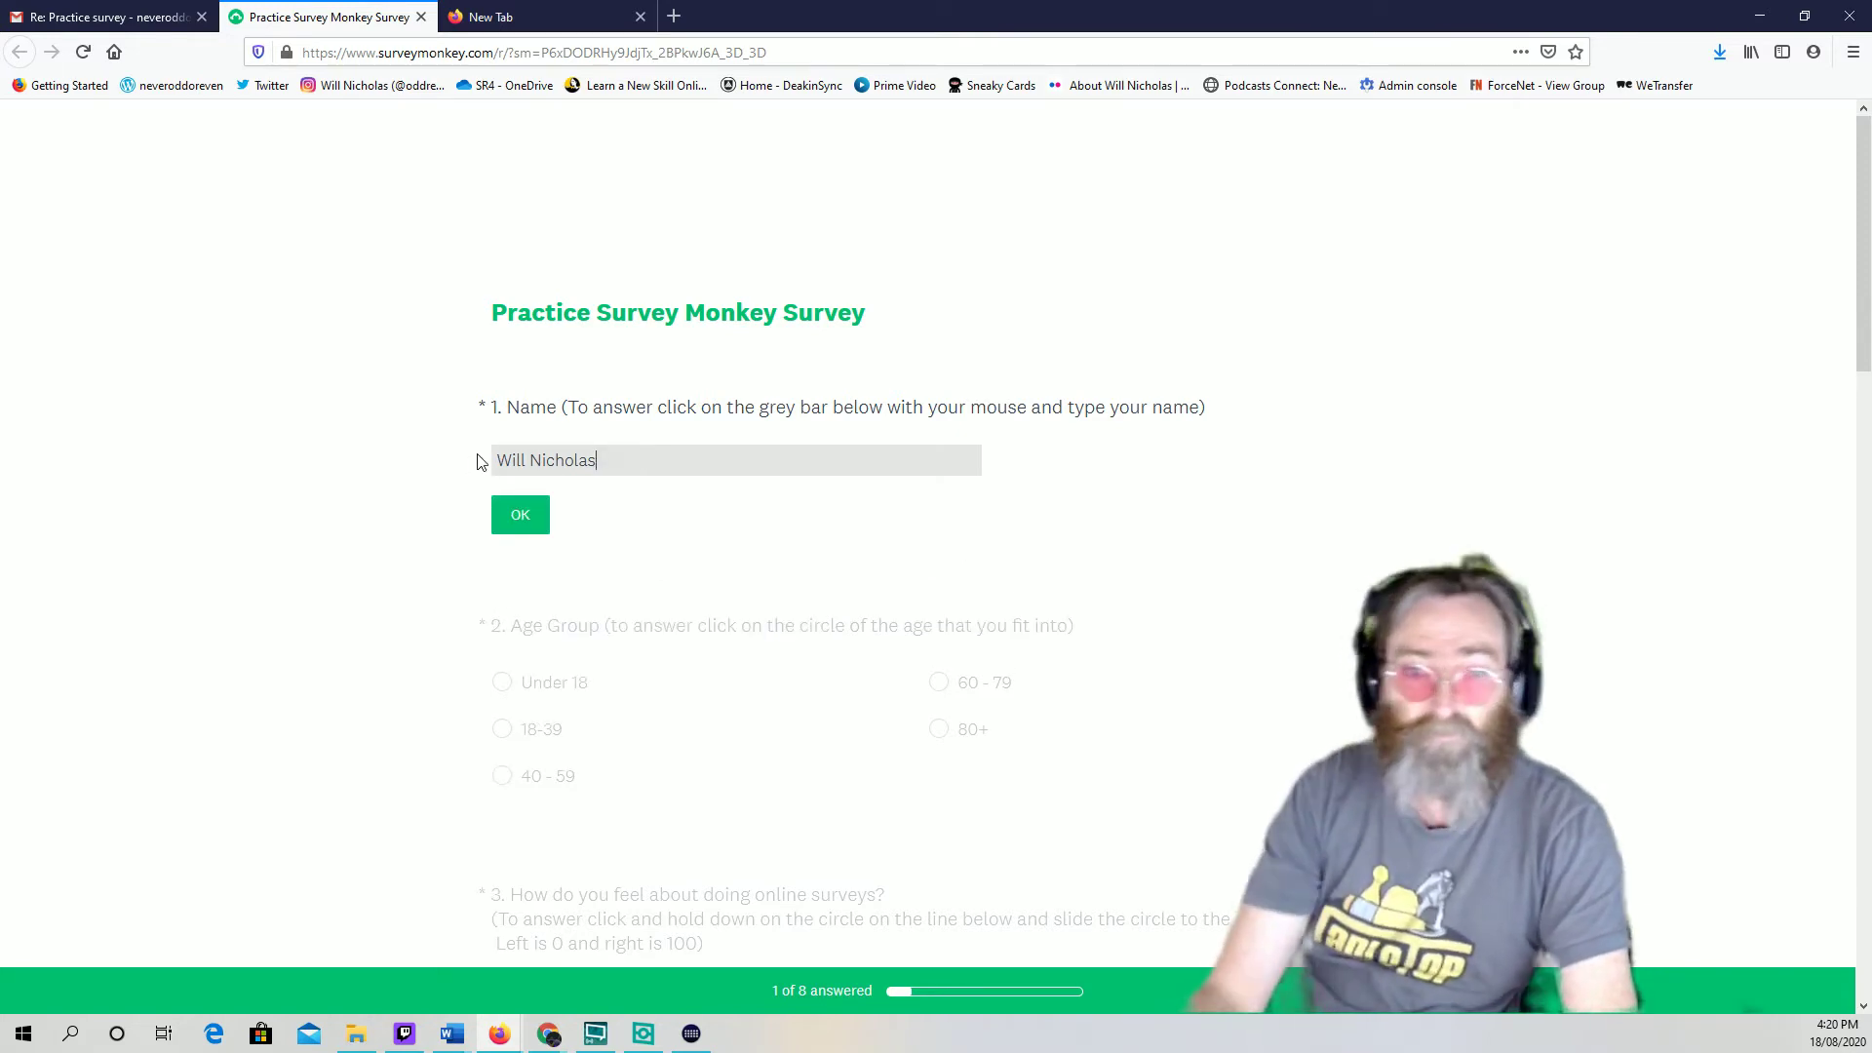
click(527, 522)
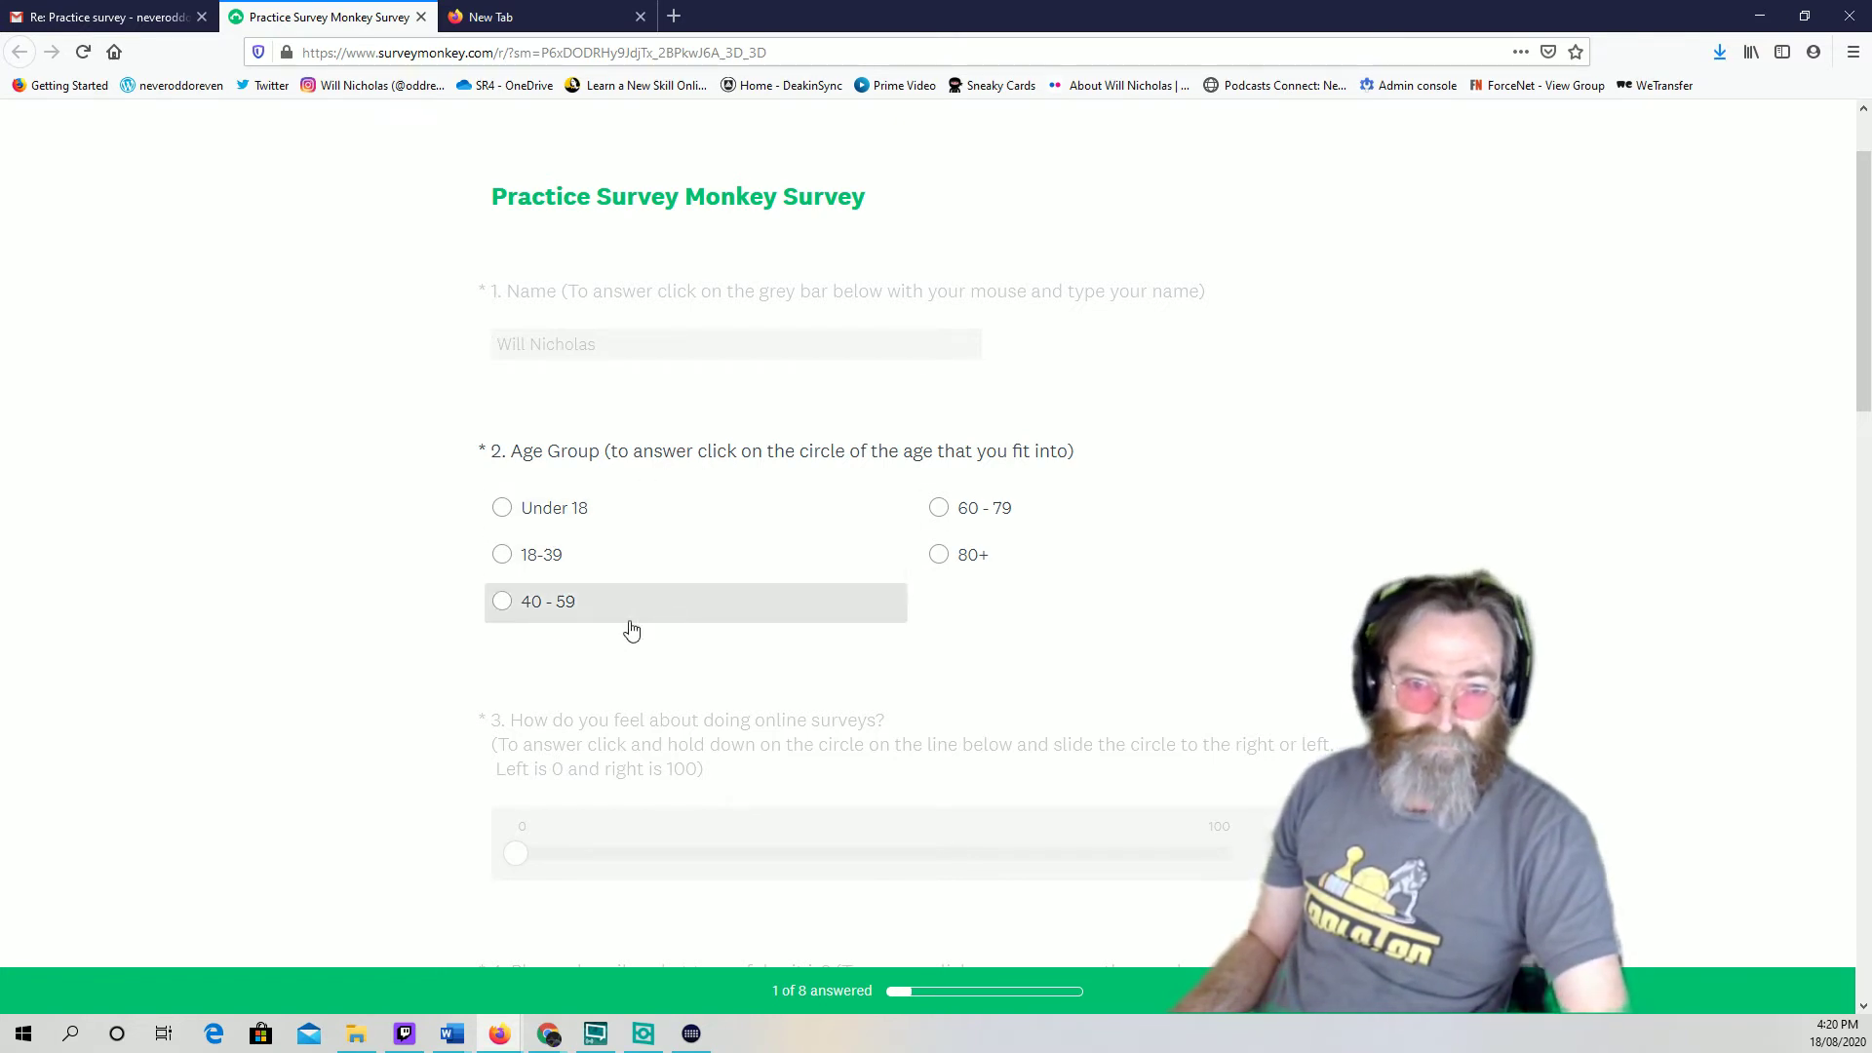
Answer Age Group with 40 - 59, after briefly trying 80+
click(502, 604)
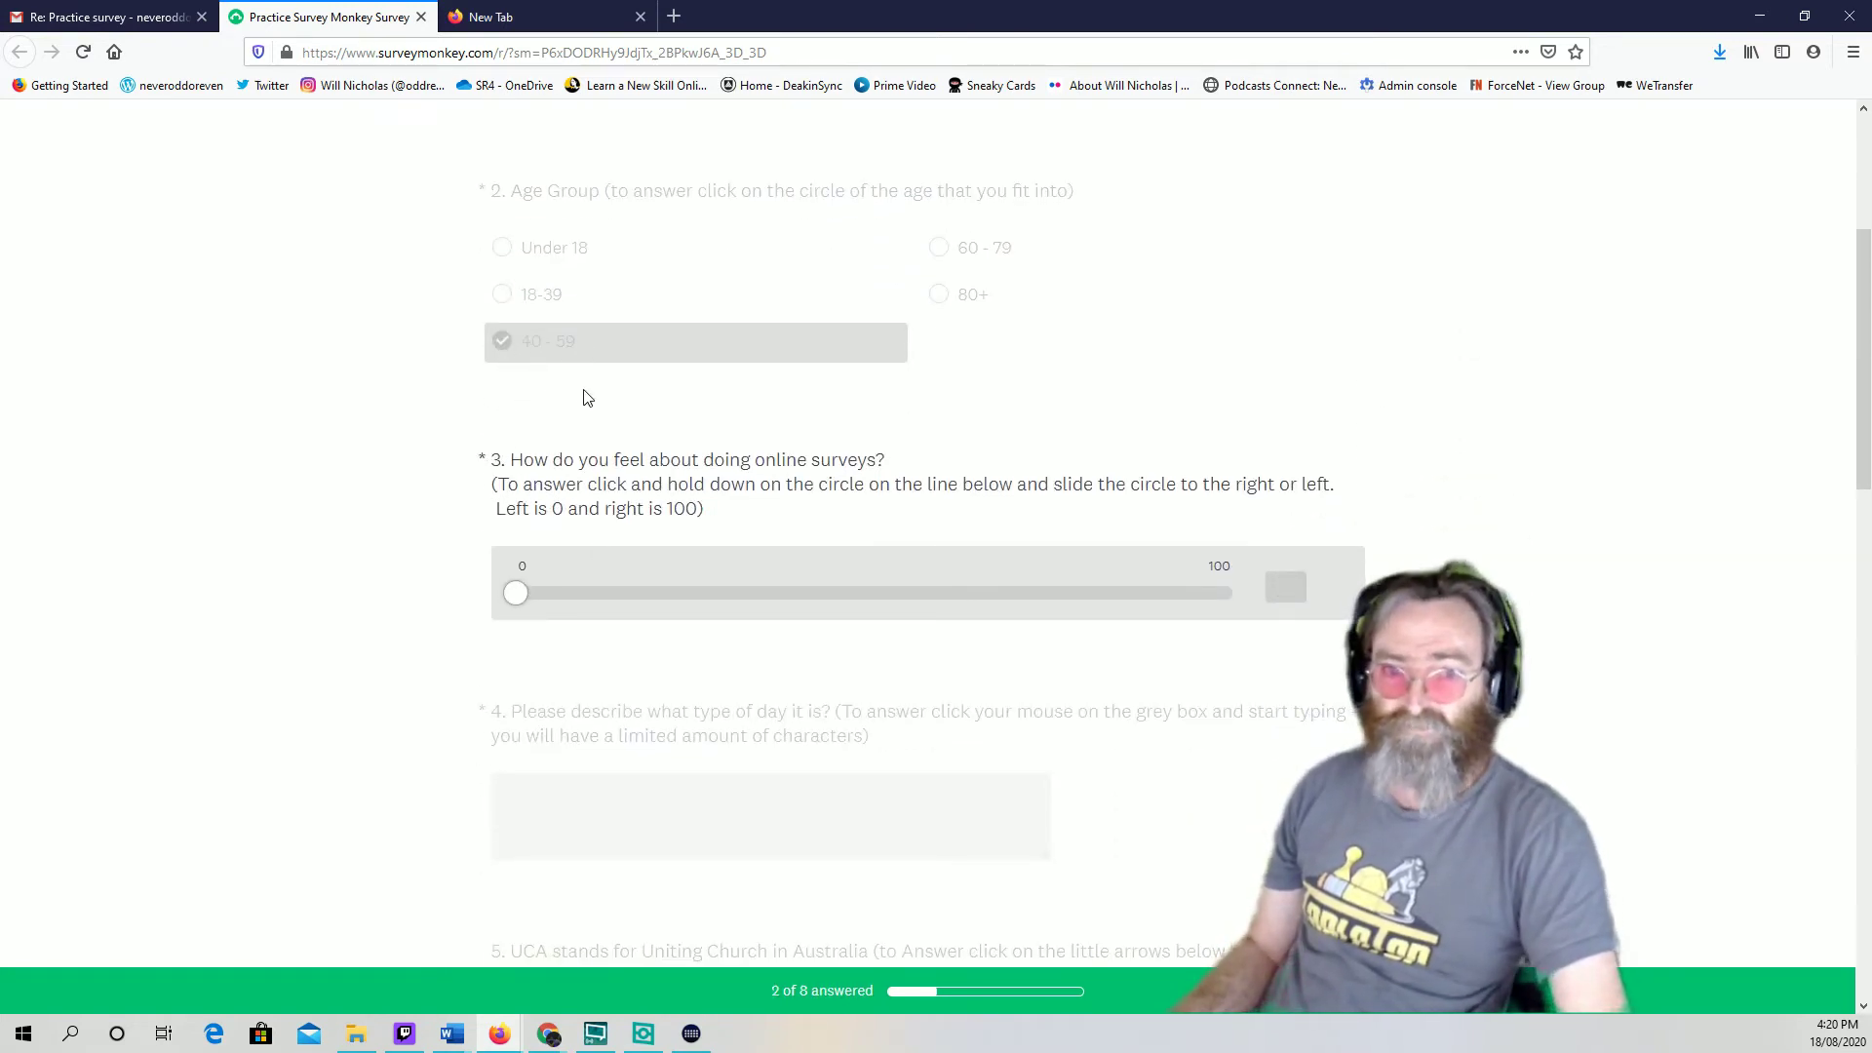
scroll(548, 310, up, 3)
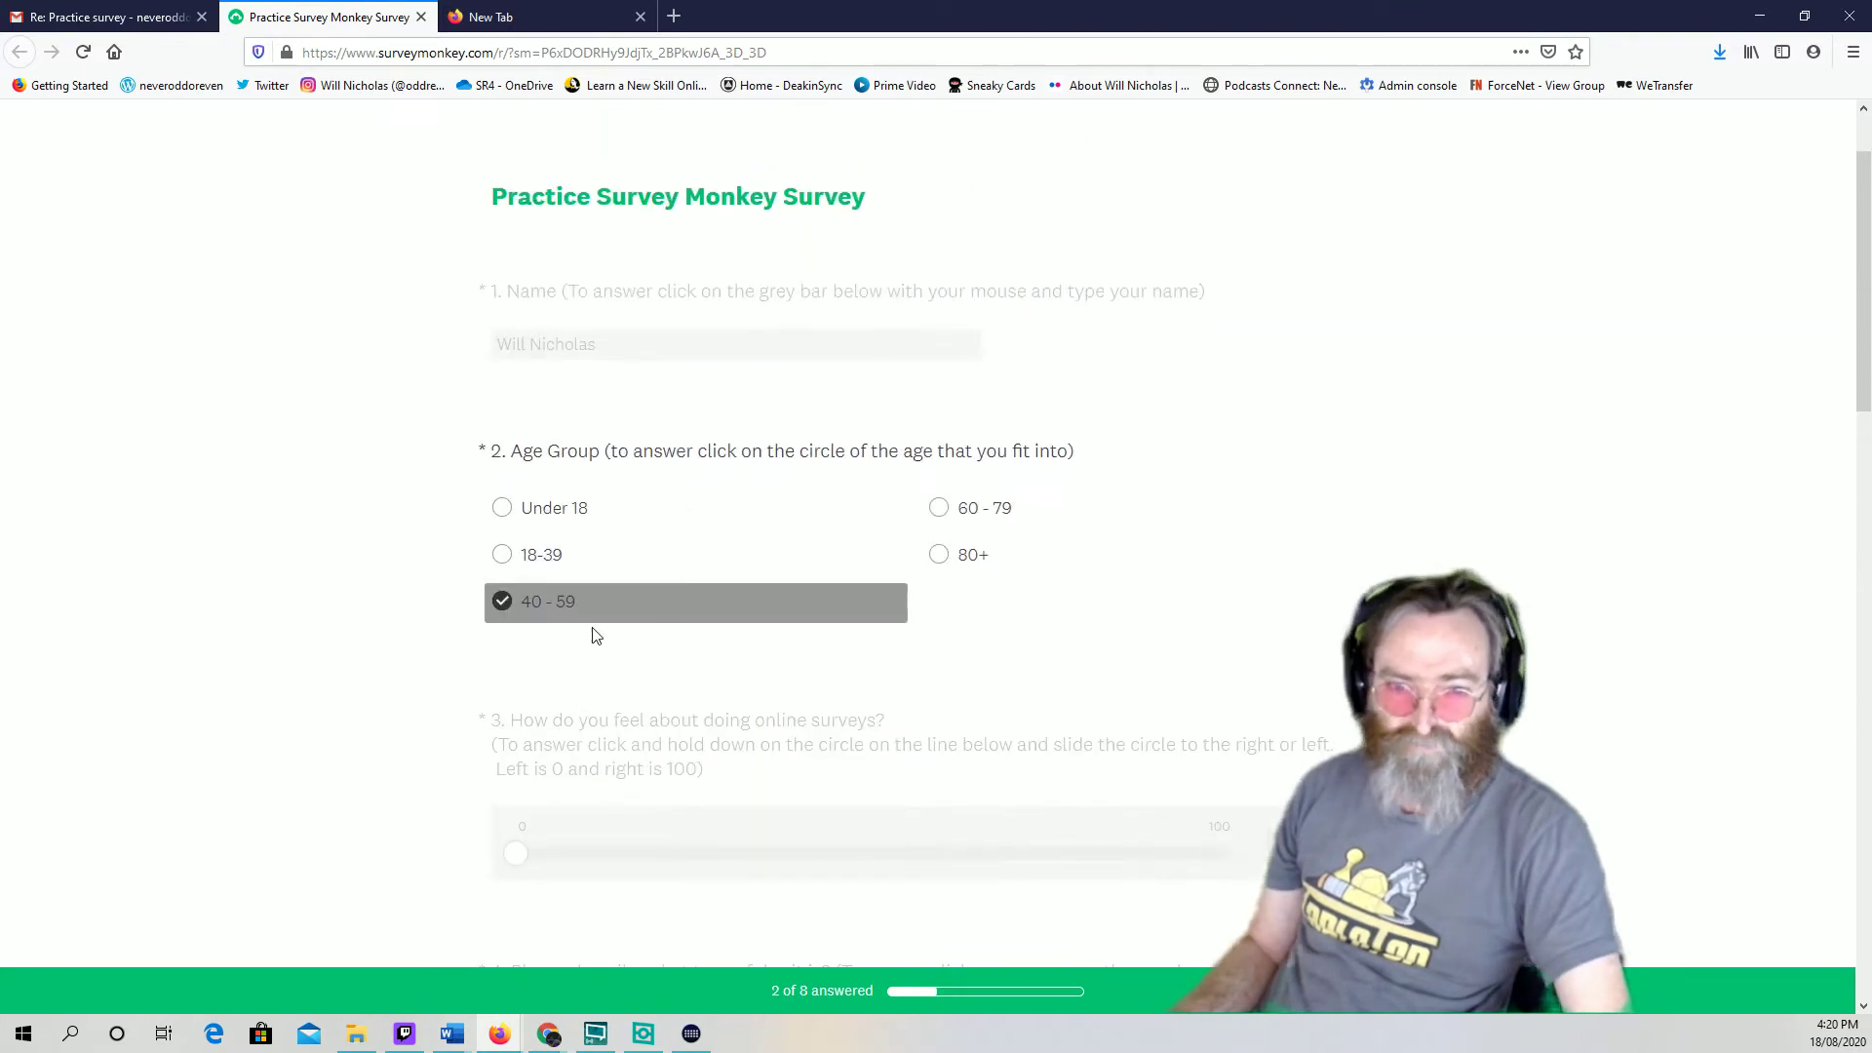
click(939, 555)
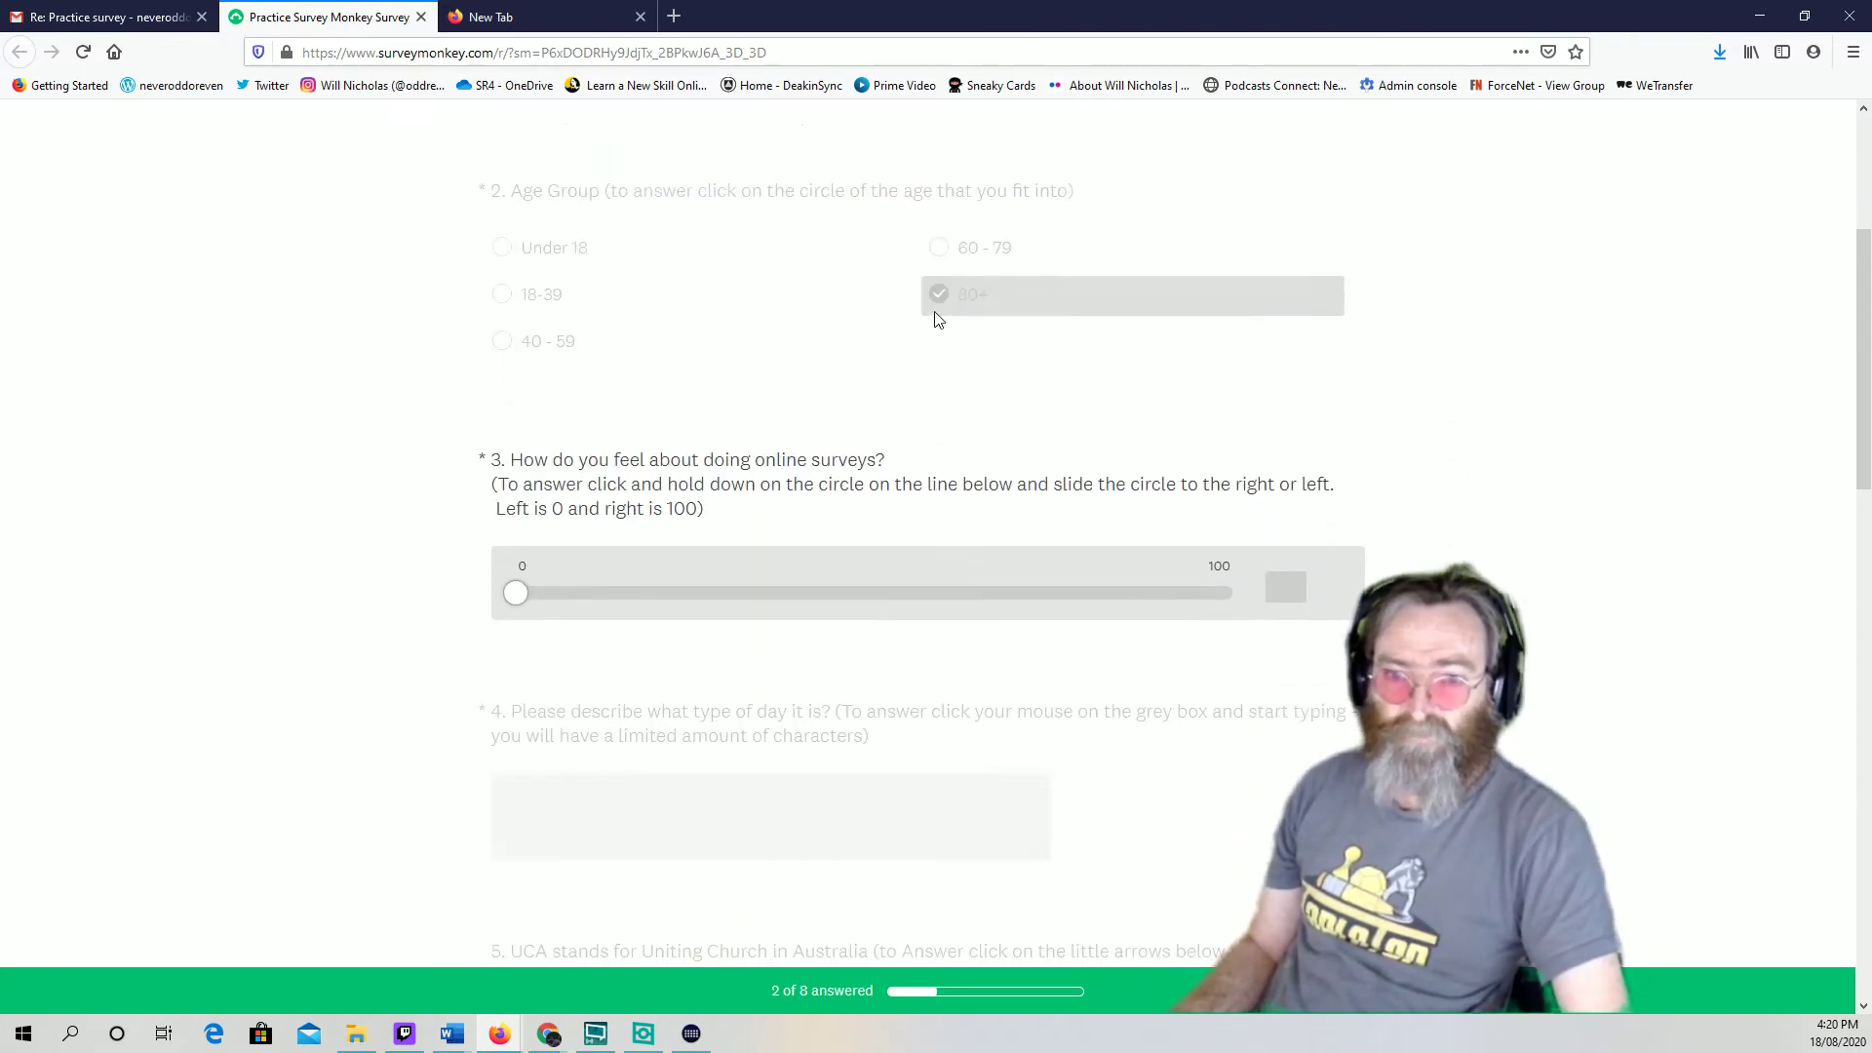
scroll(943, 296, up, 3)
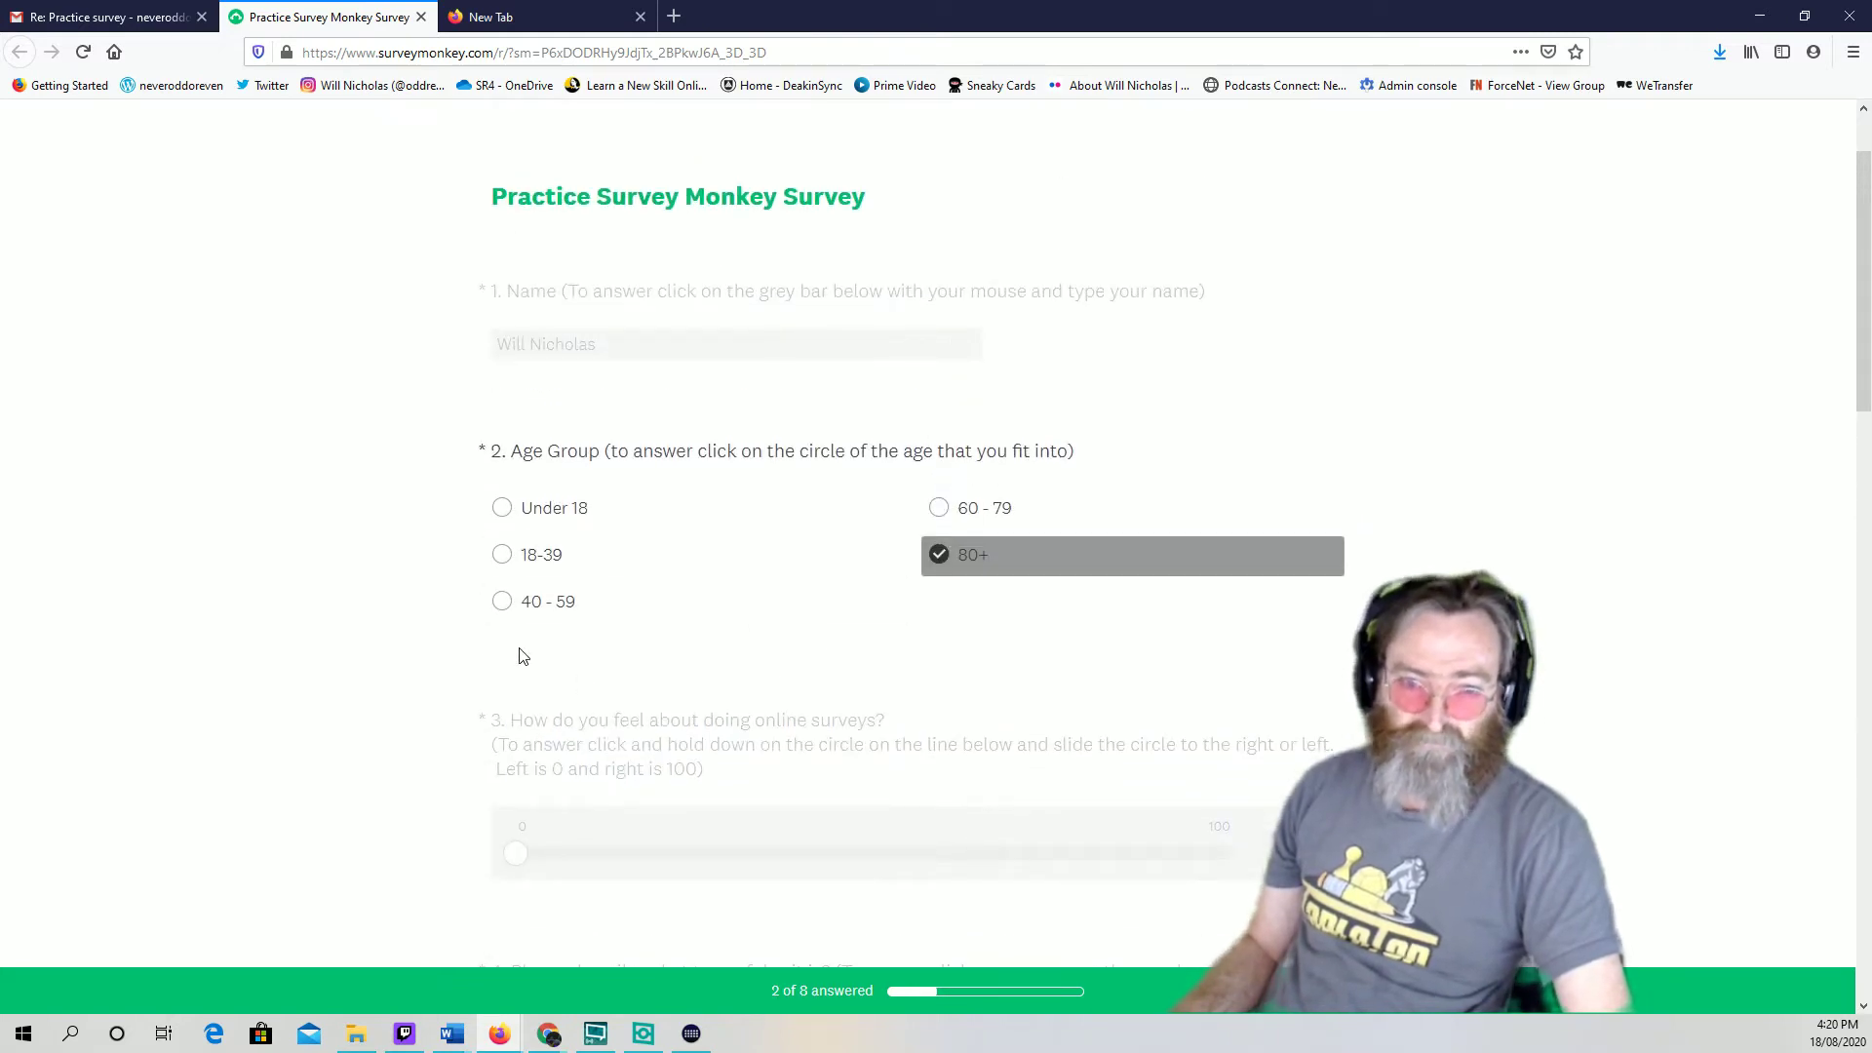
click(500, 604)
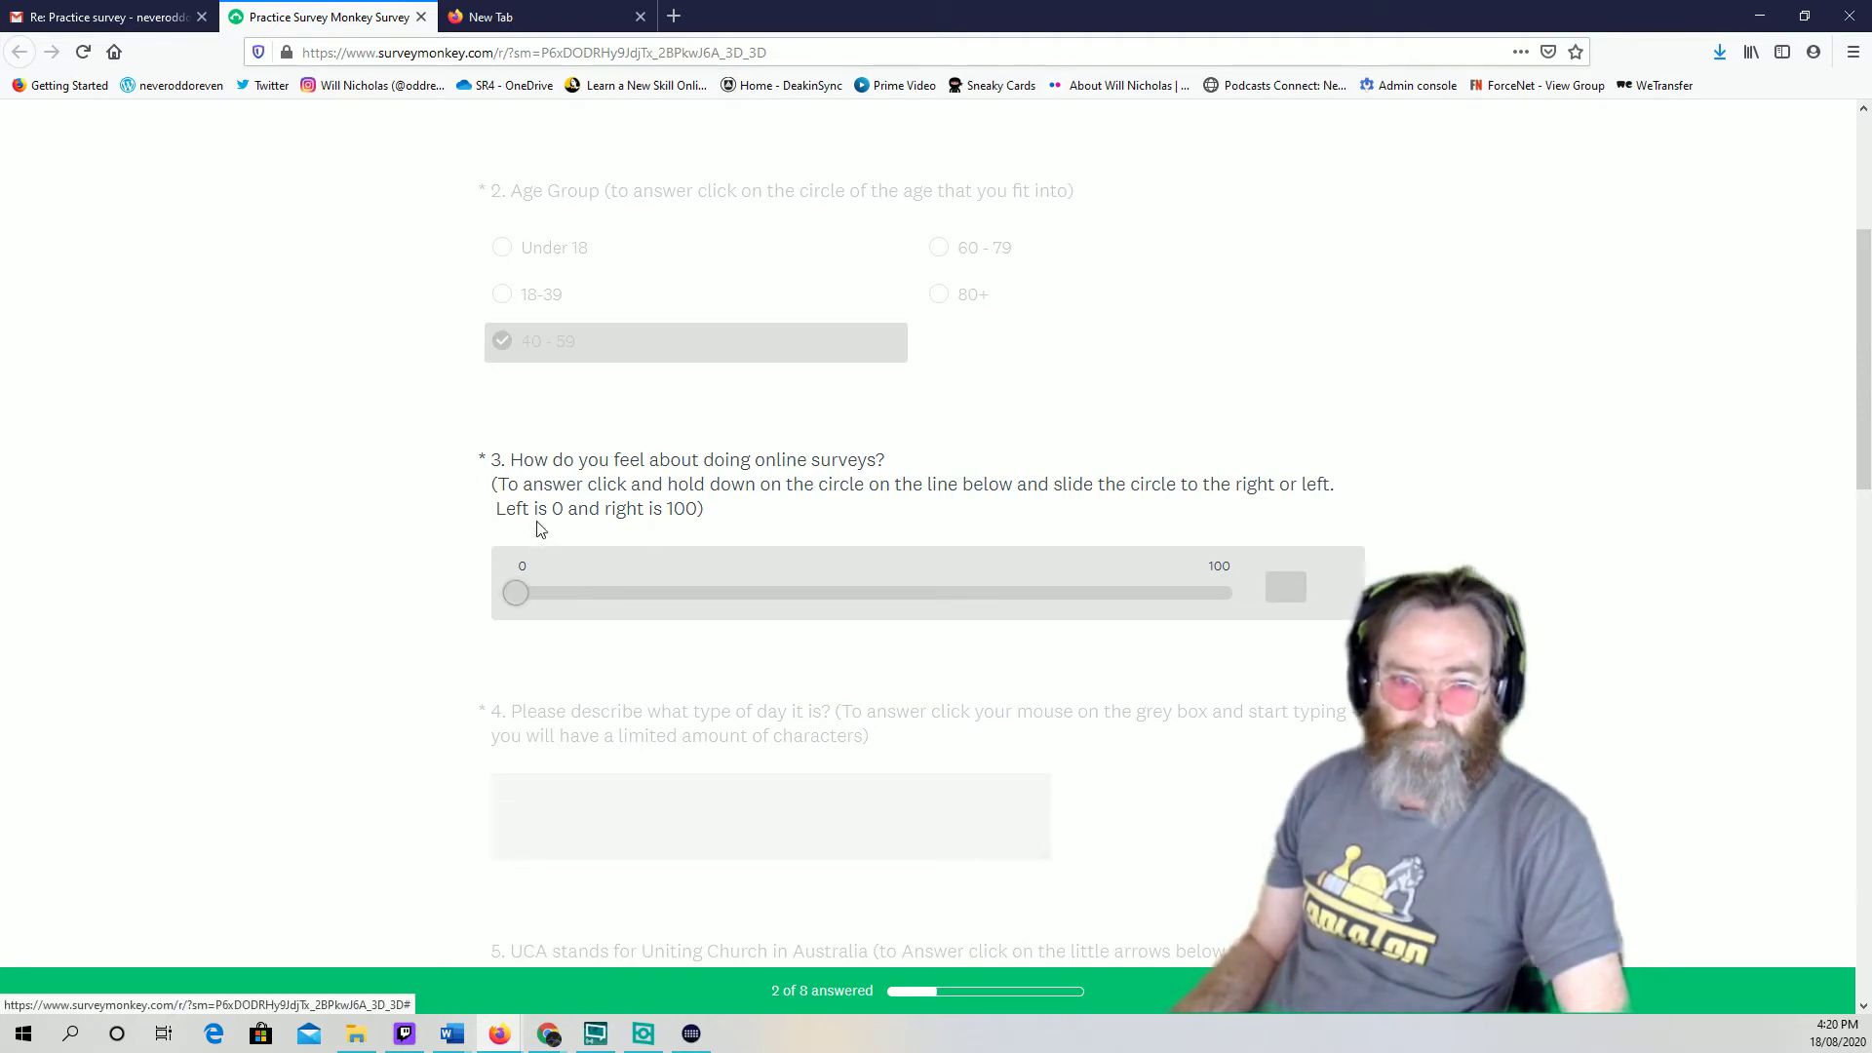
Drag question 3's online-surveys rating slider to 100 and confirm it
click(515, 593)
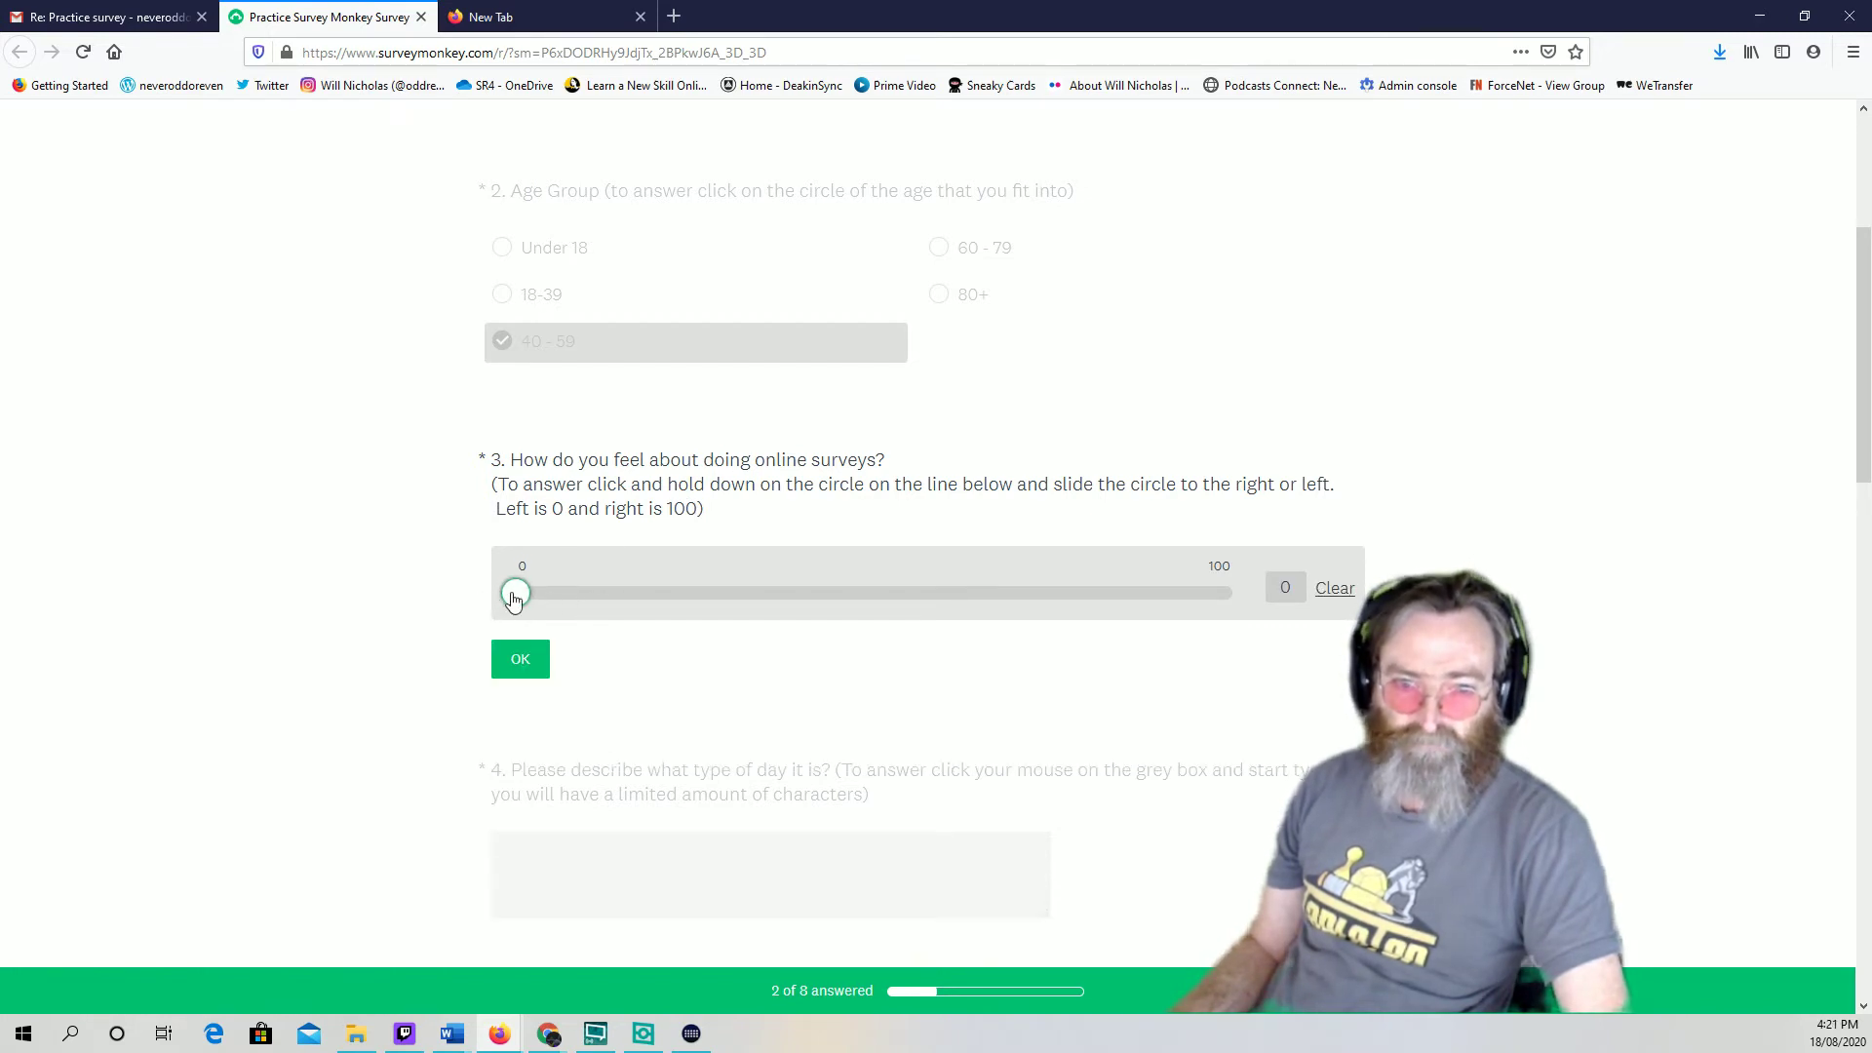
drag(527, 600, 1234, 592)
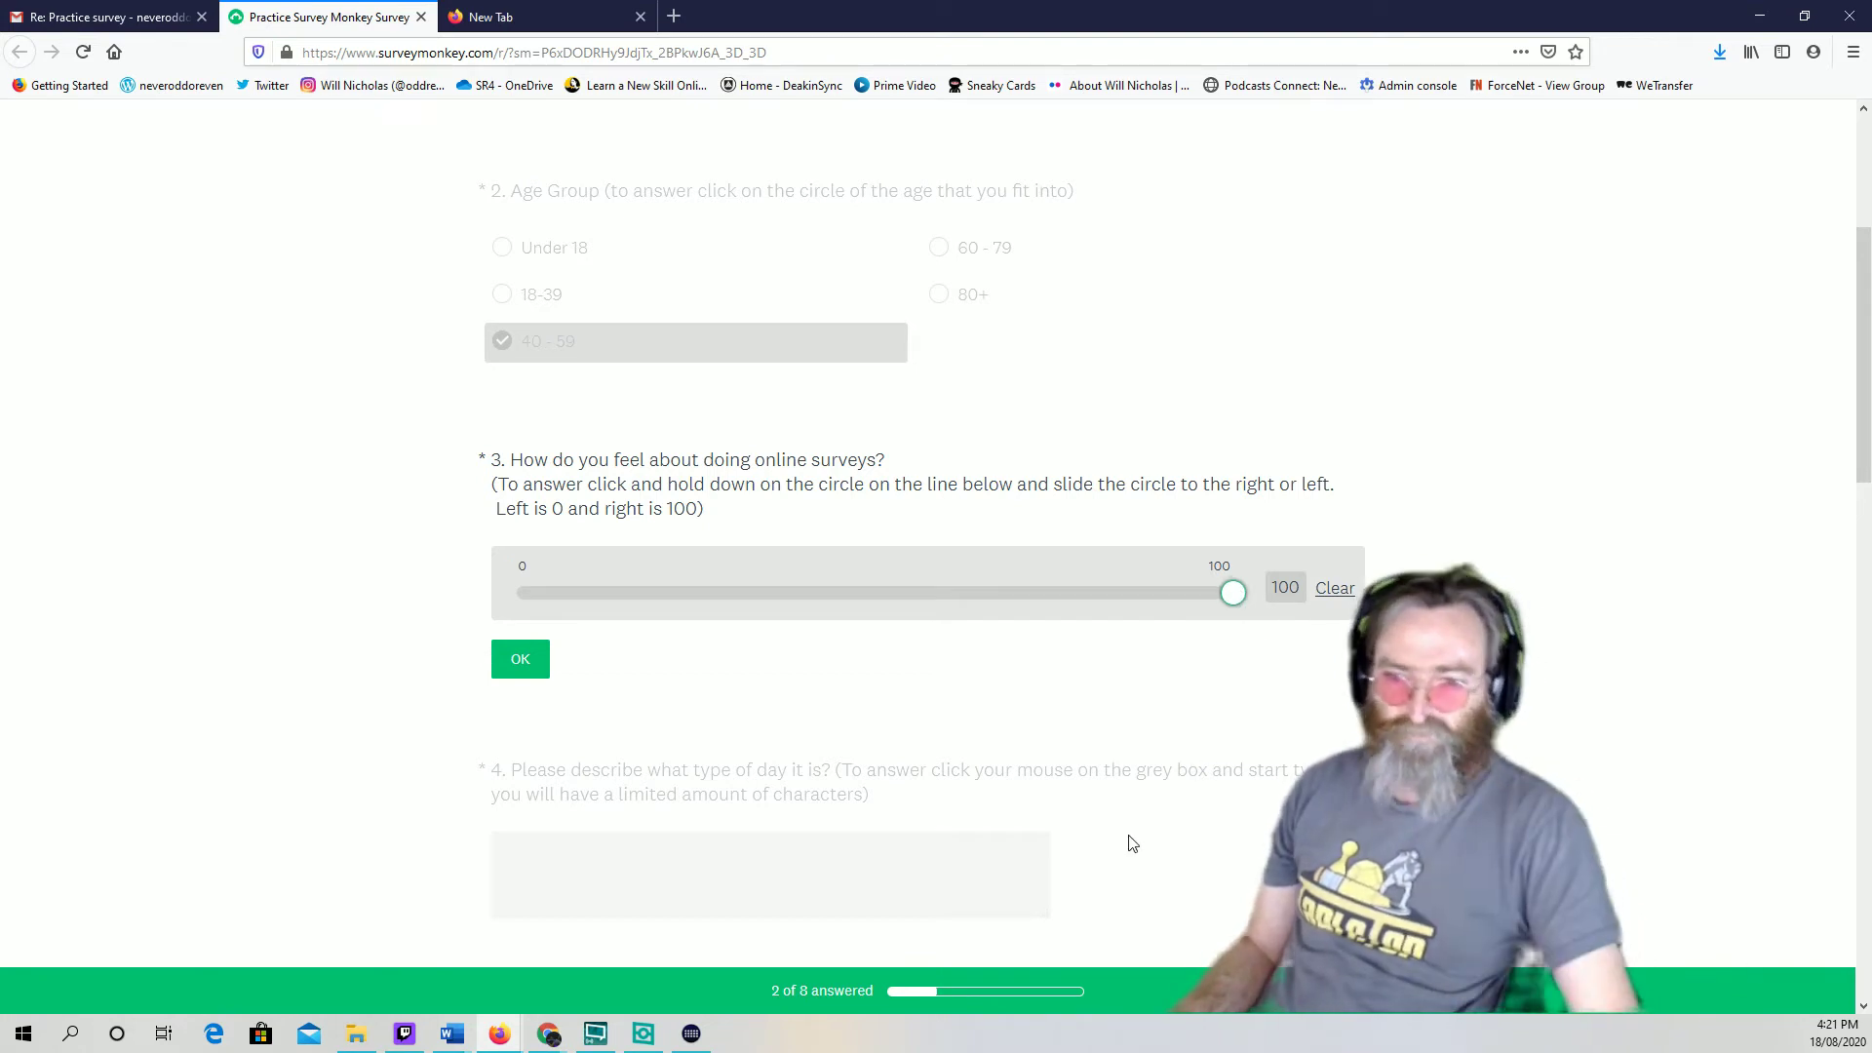
click(1340, 589)
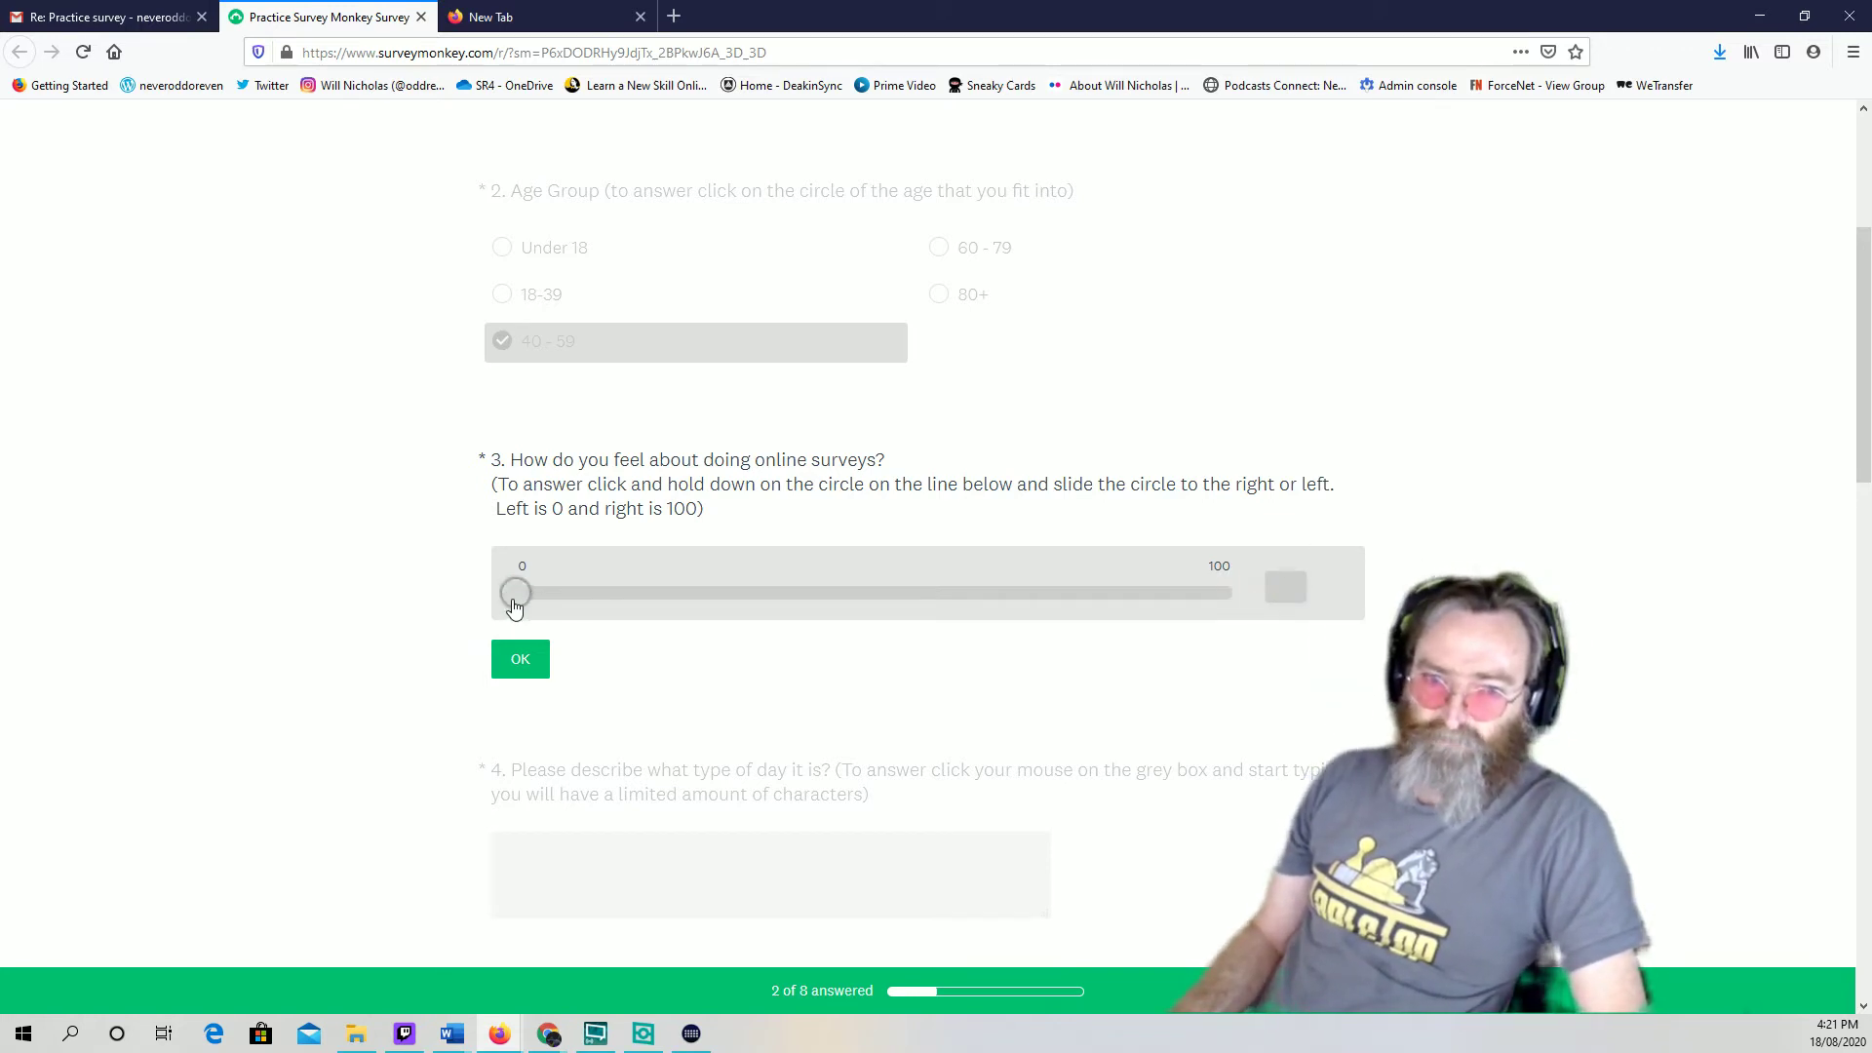
drag(514, 597, 1283, 627)
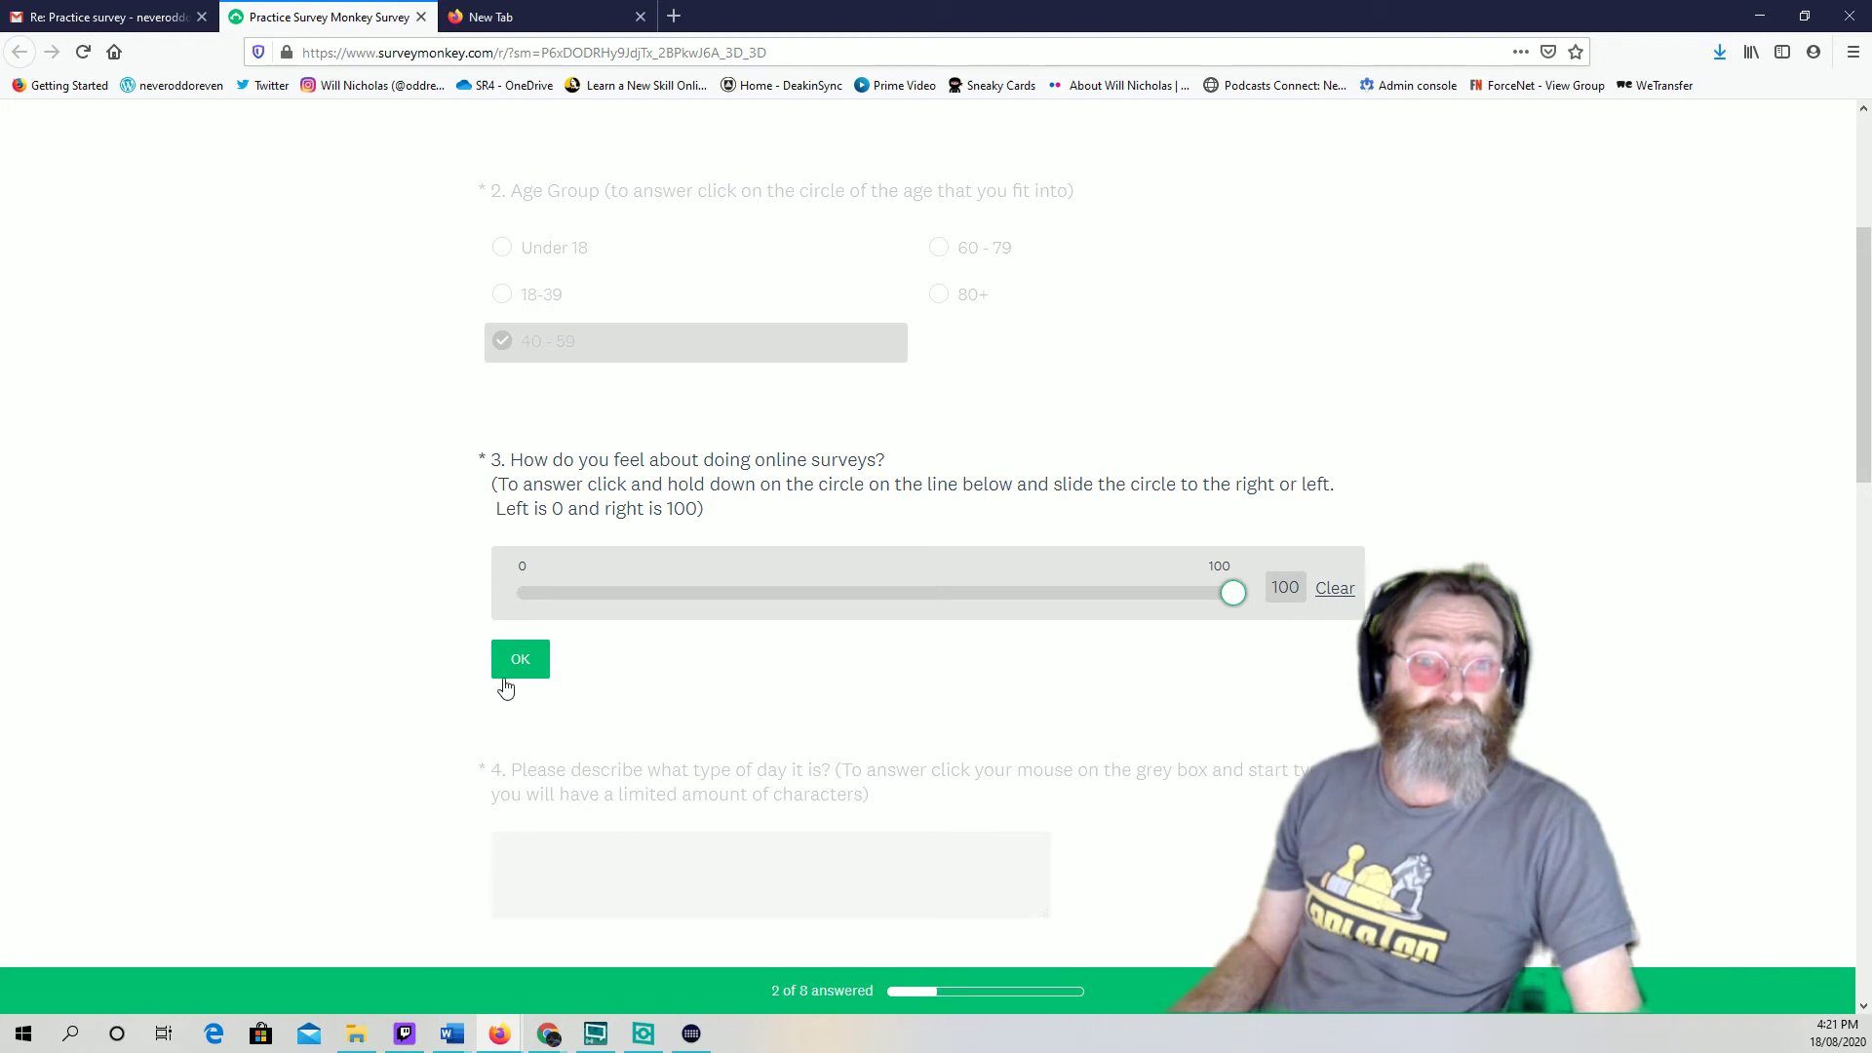
click(534, 667)
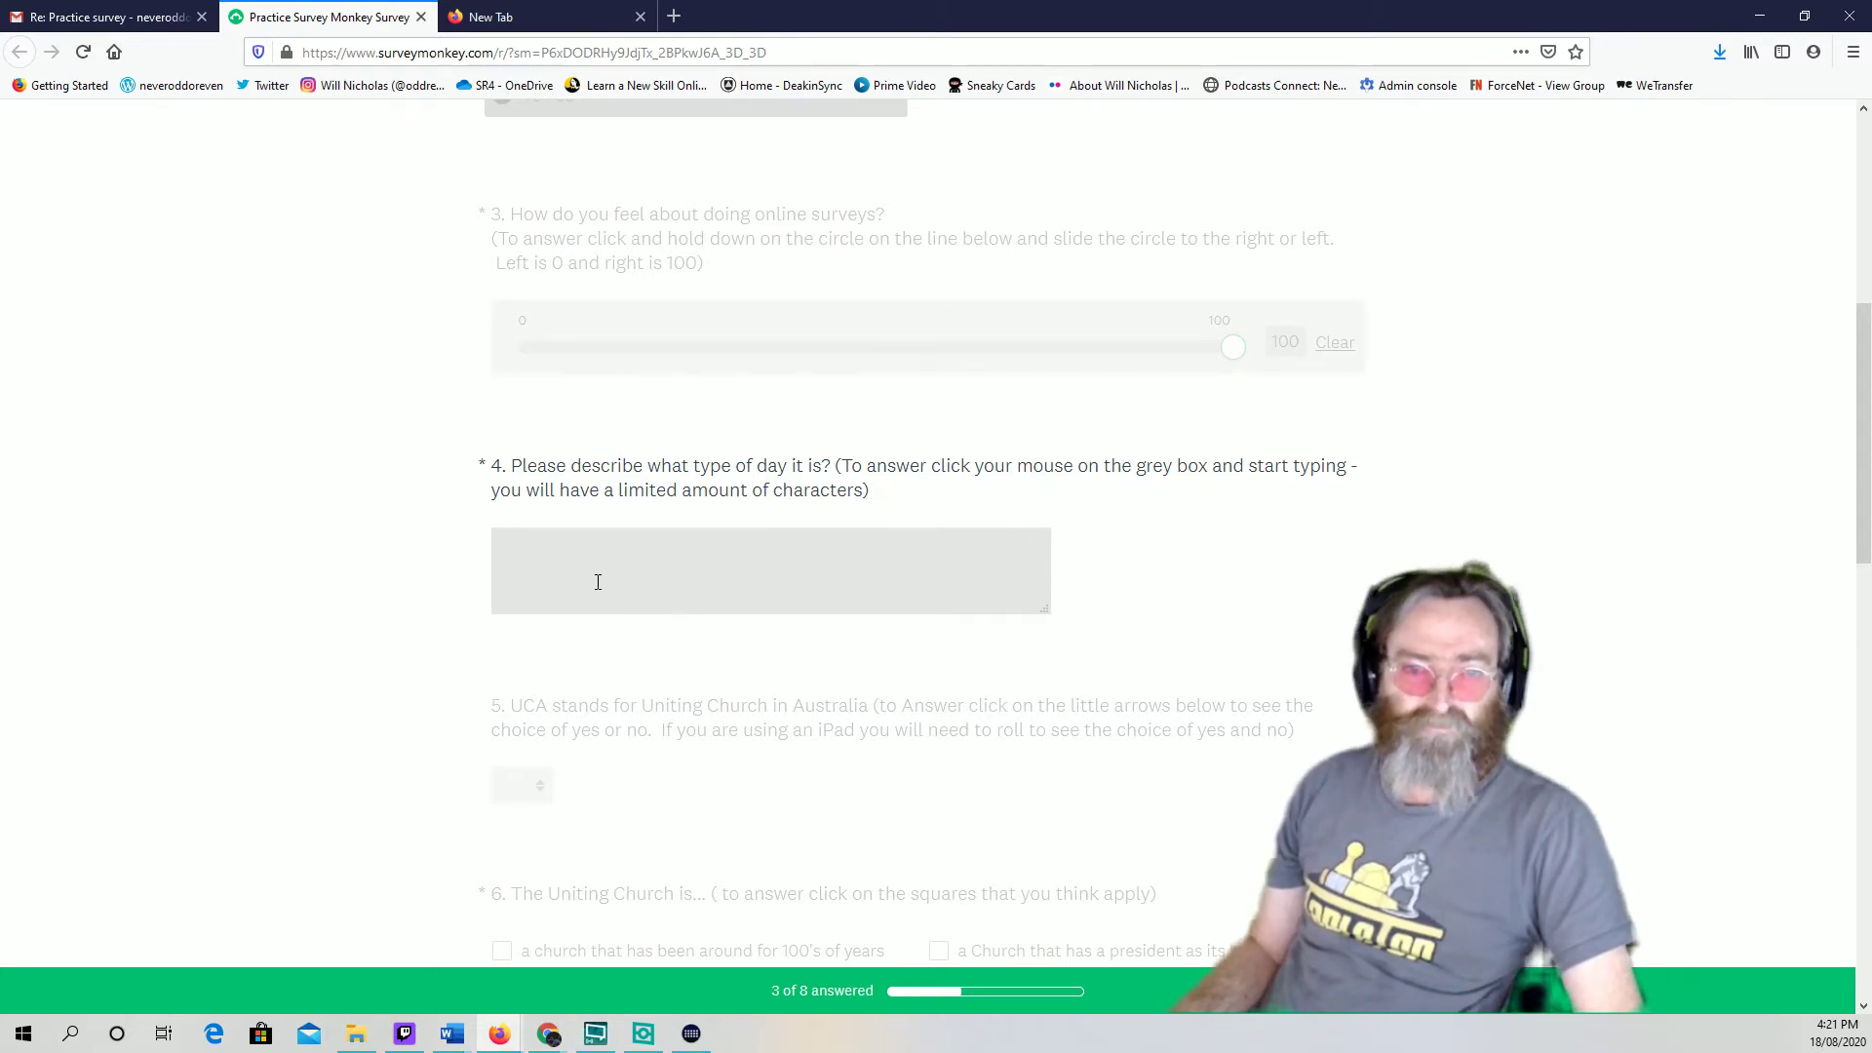
Write question 4's answer starting 'today is a wonderful day for doing surveys'
click(573, 564)
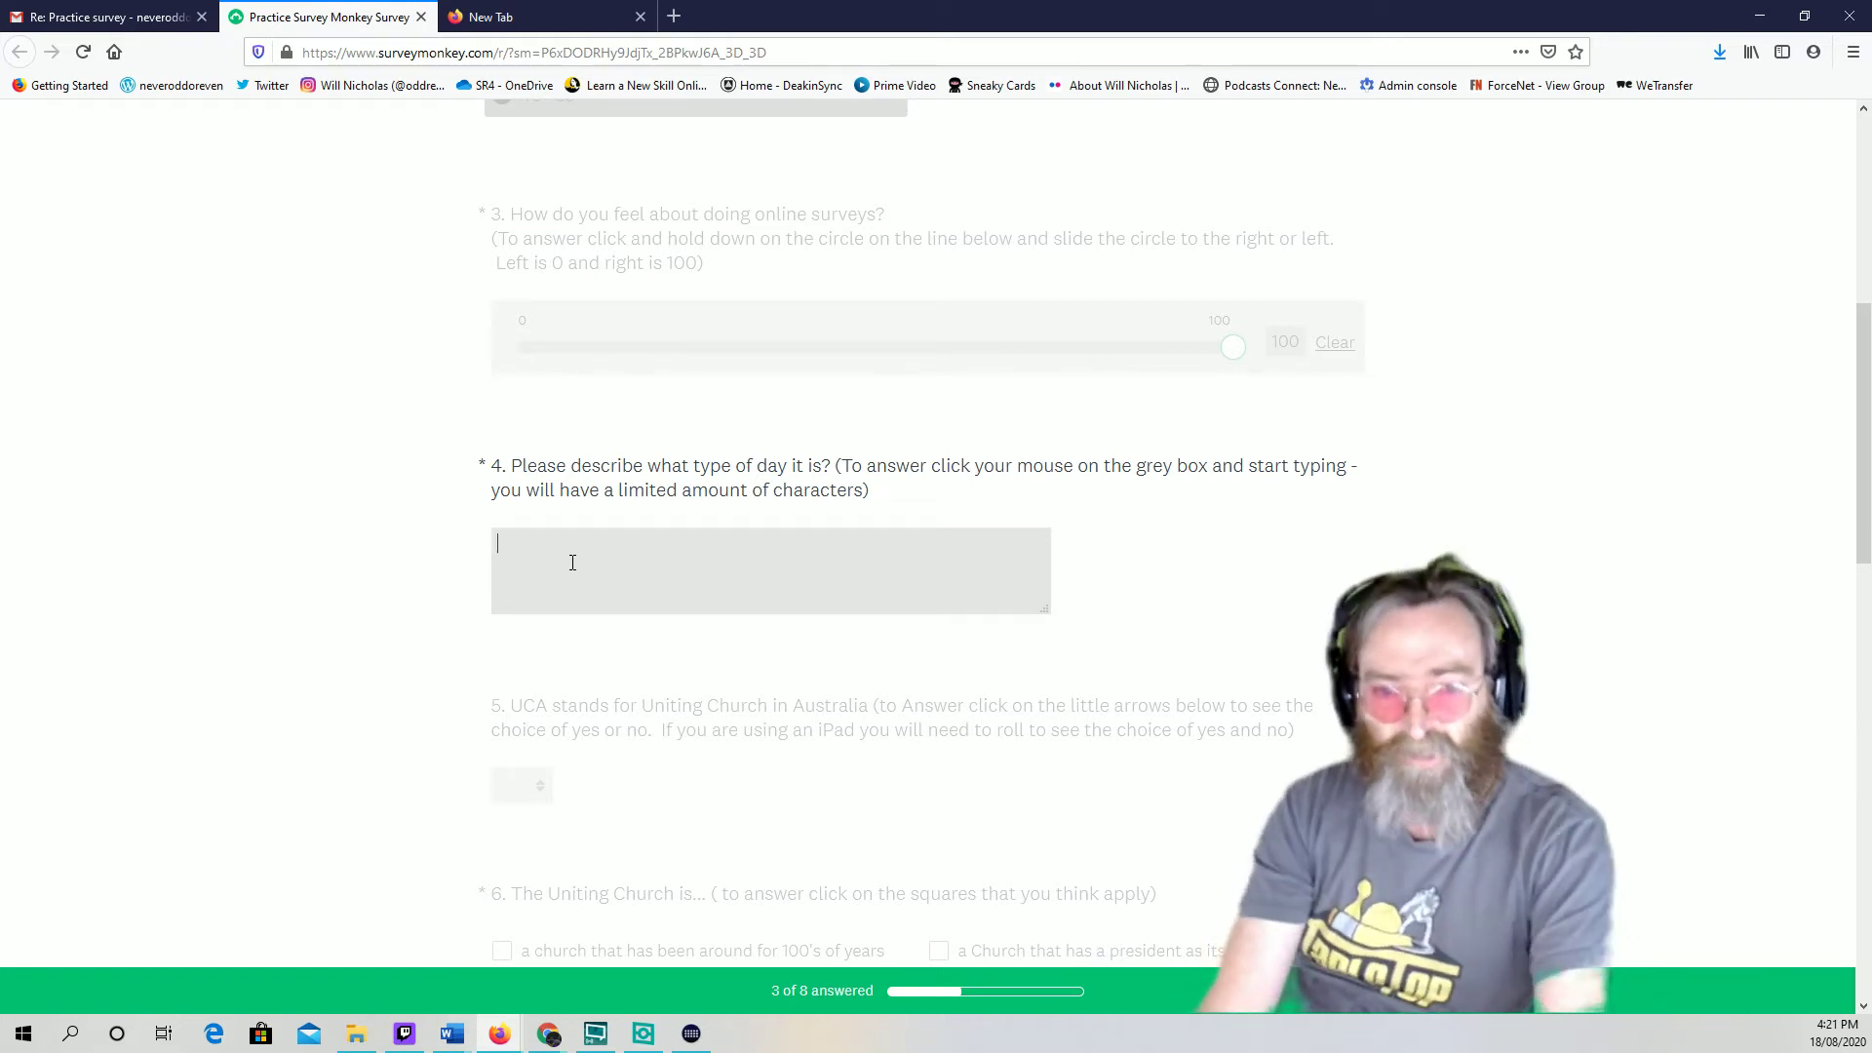
text(tod)
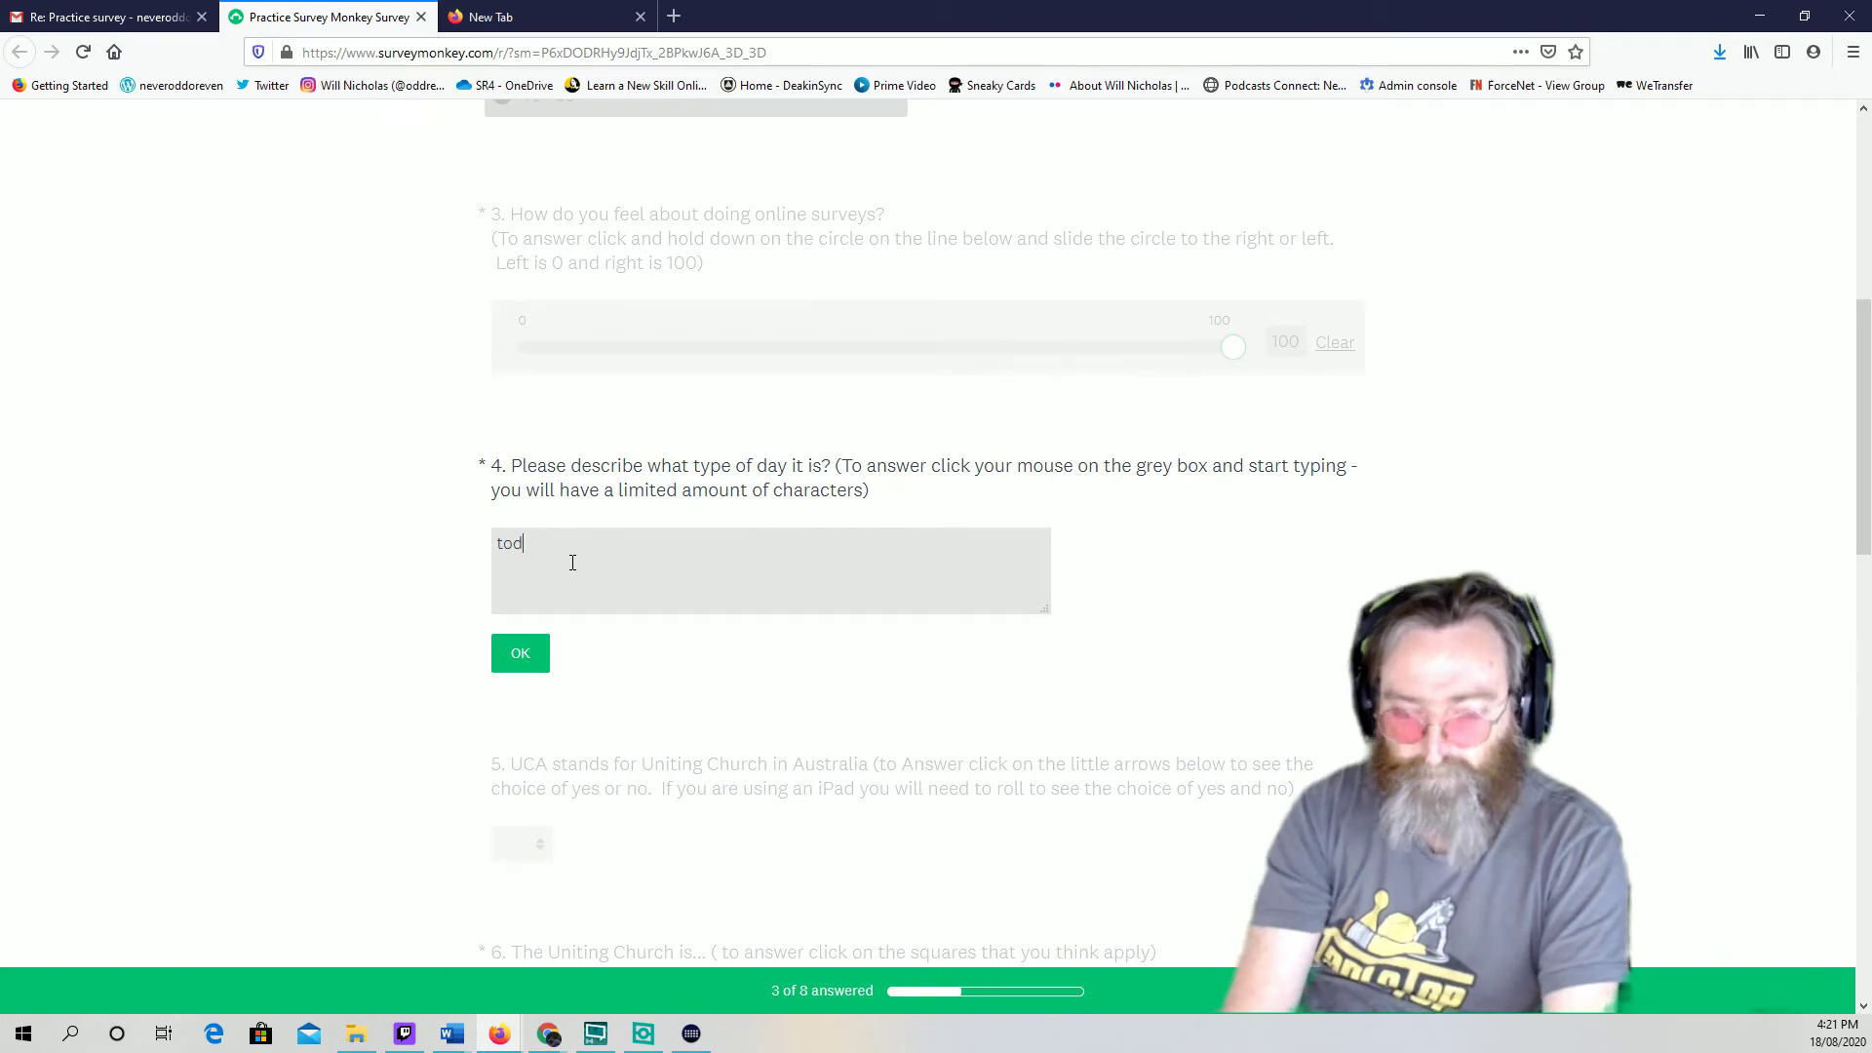
text(ay is woinder)
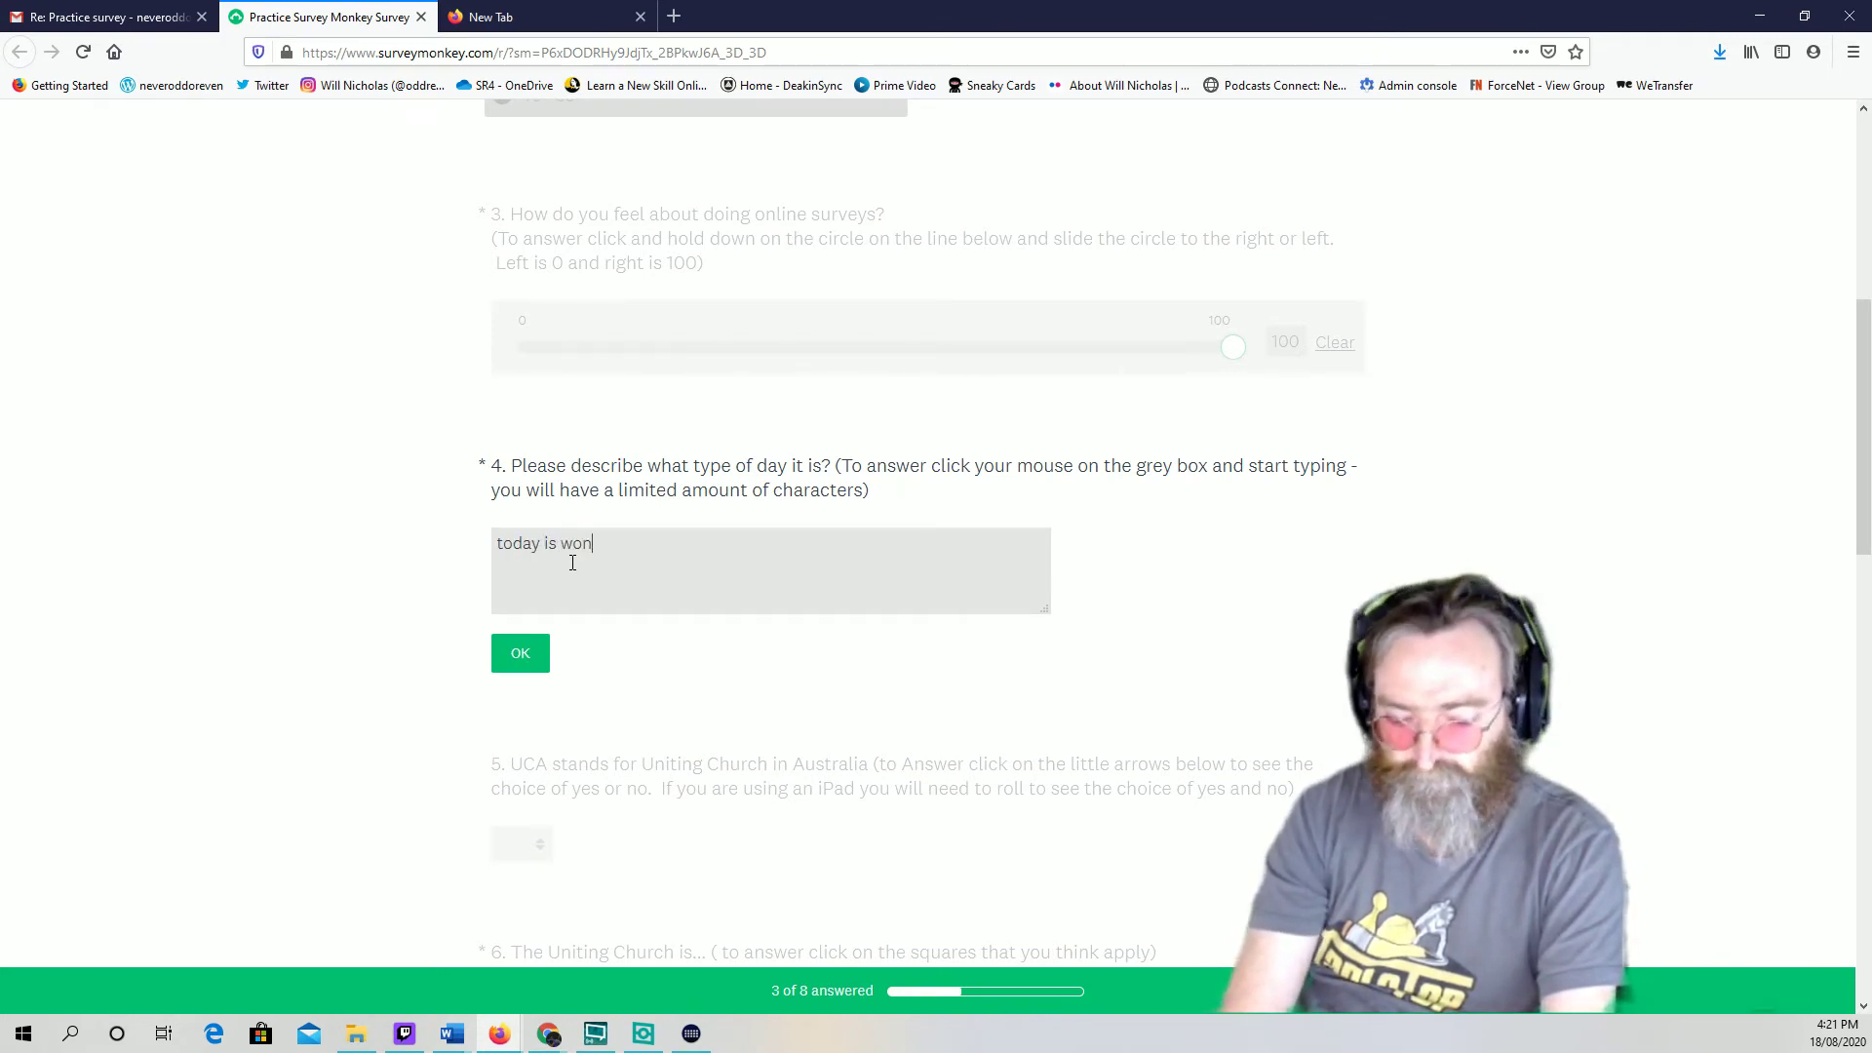
text(derful day for doing surveys and i a)
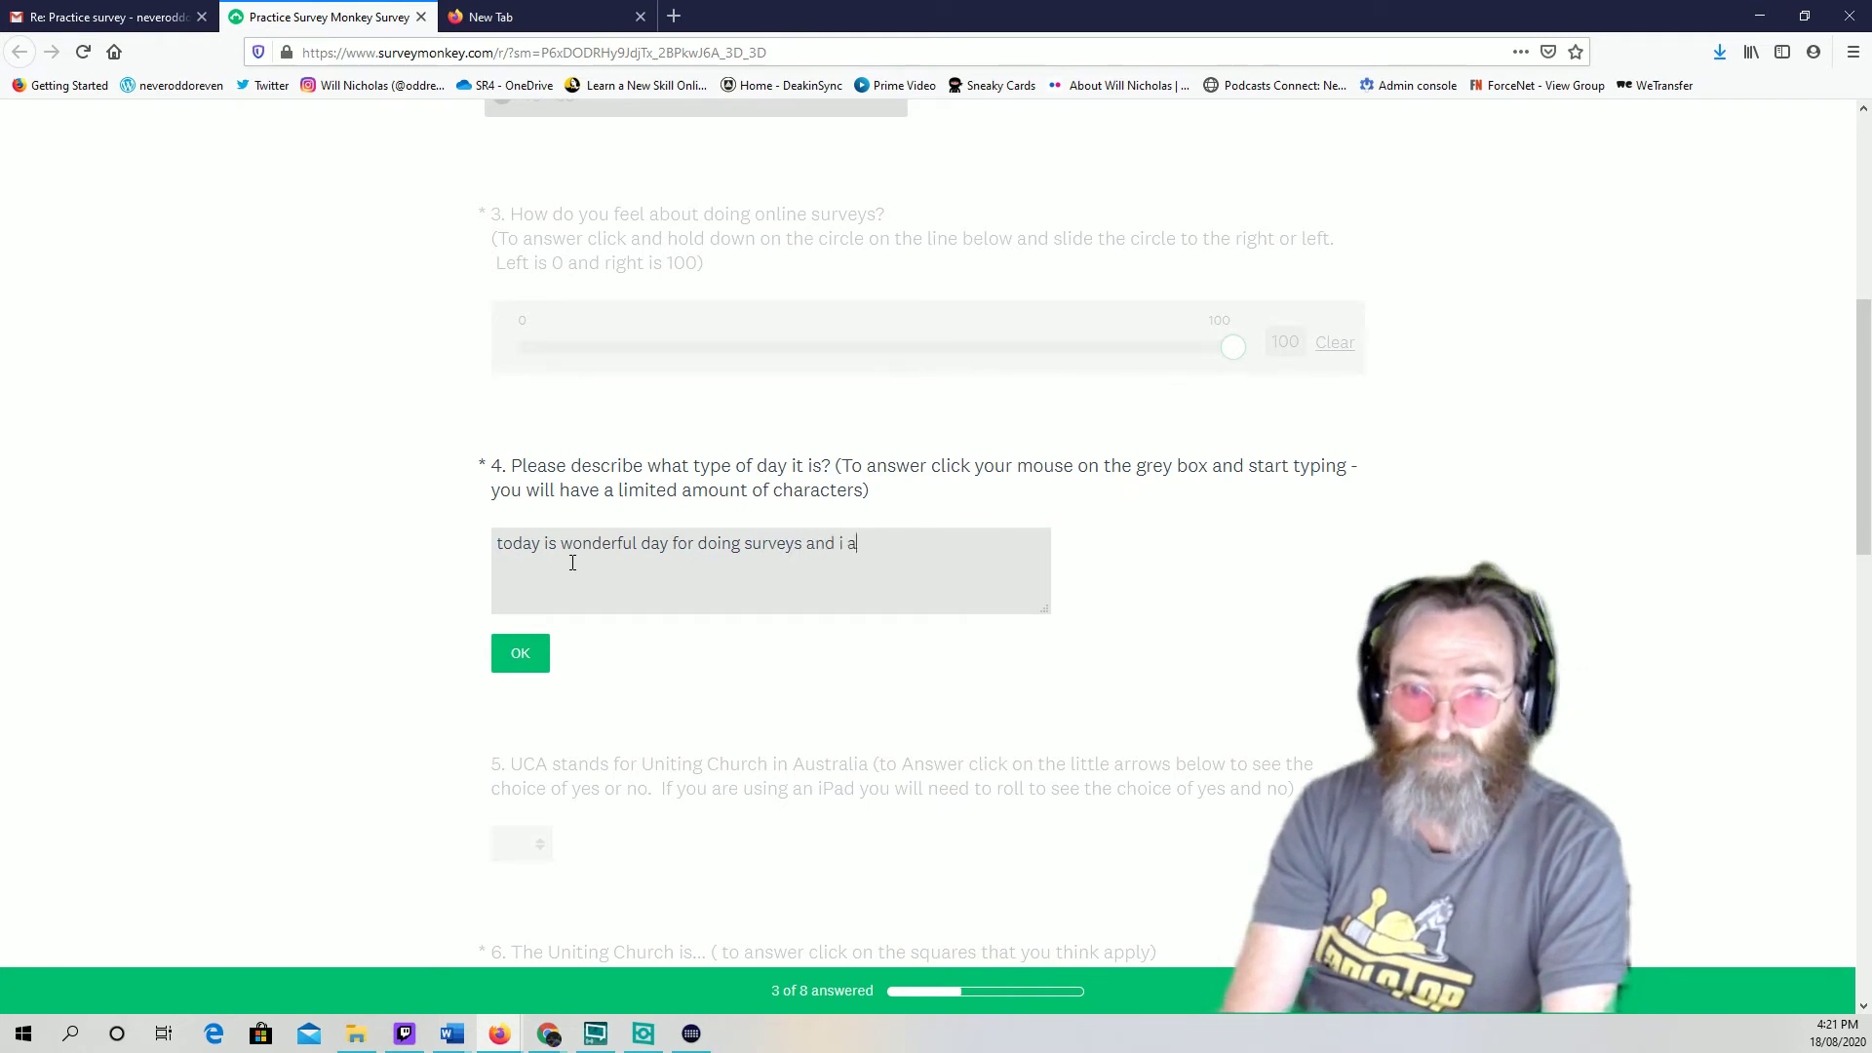
text(m,)
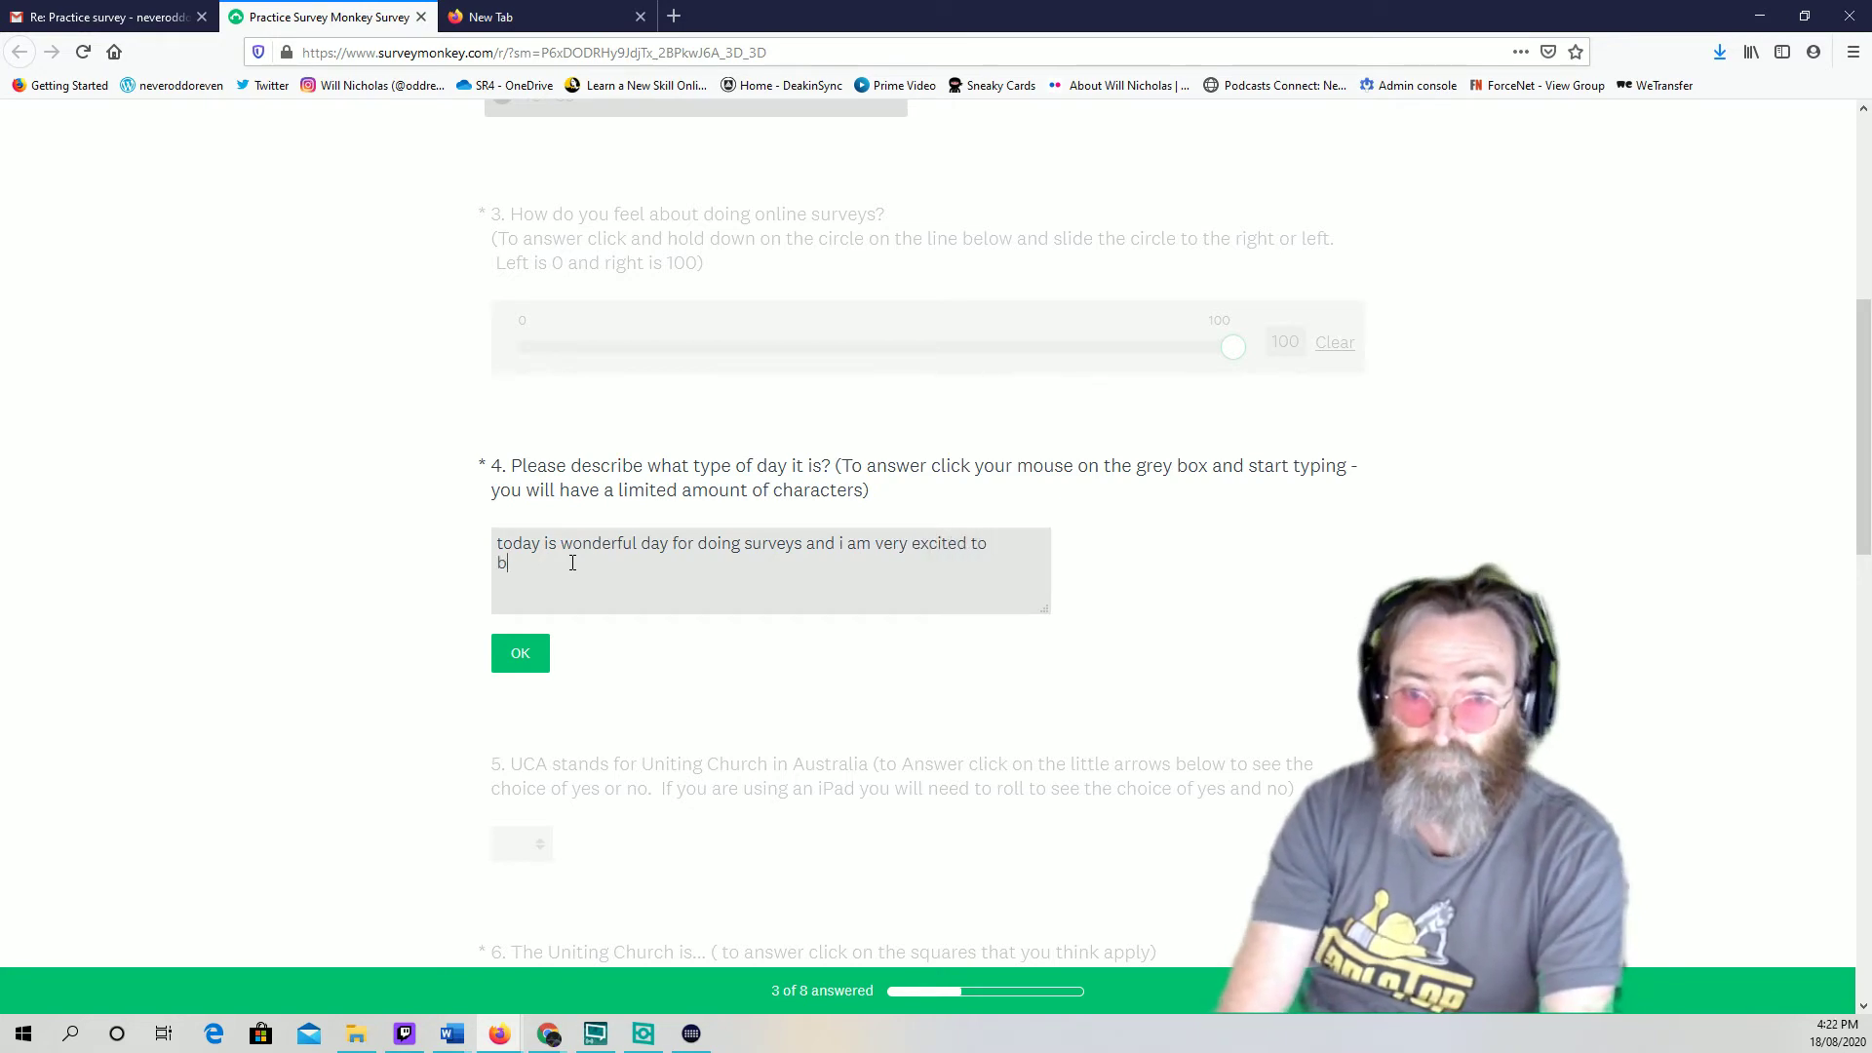
key(BackSpace)
key(BackSpace)
key(BackSpace)
text(e )
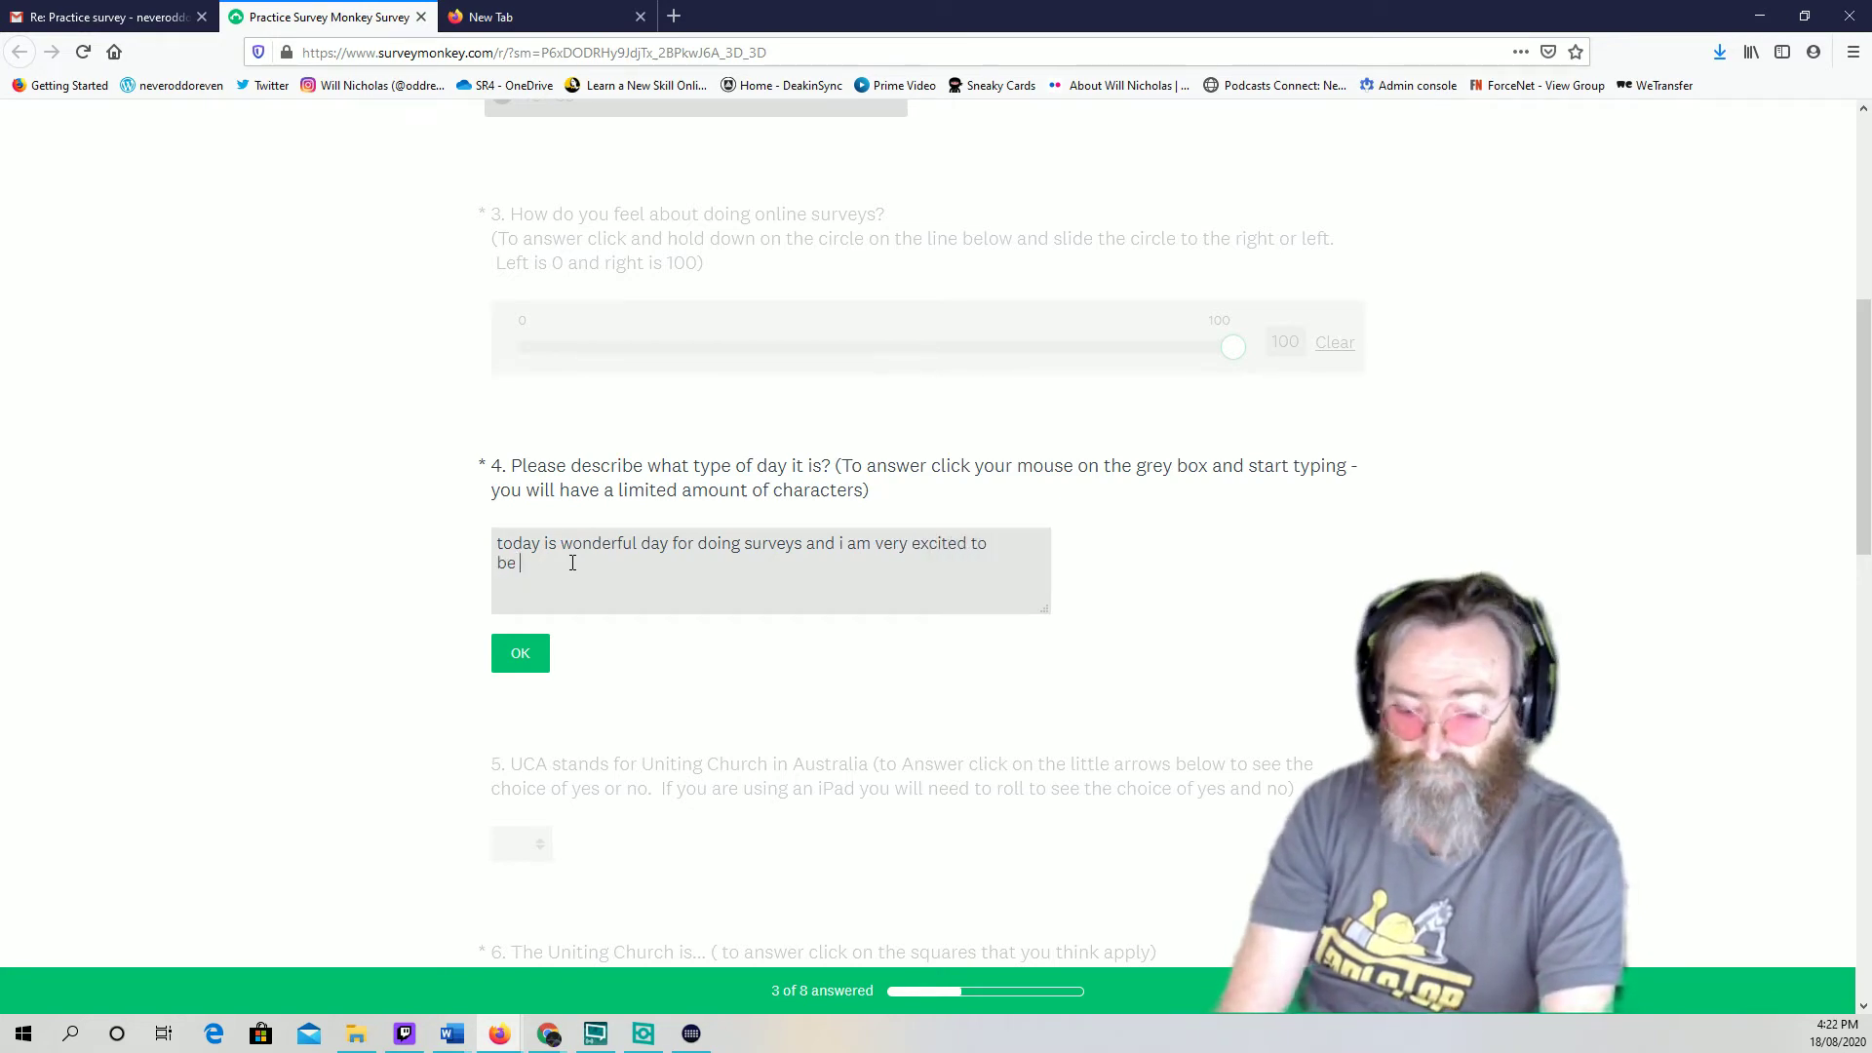
text(ler)
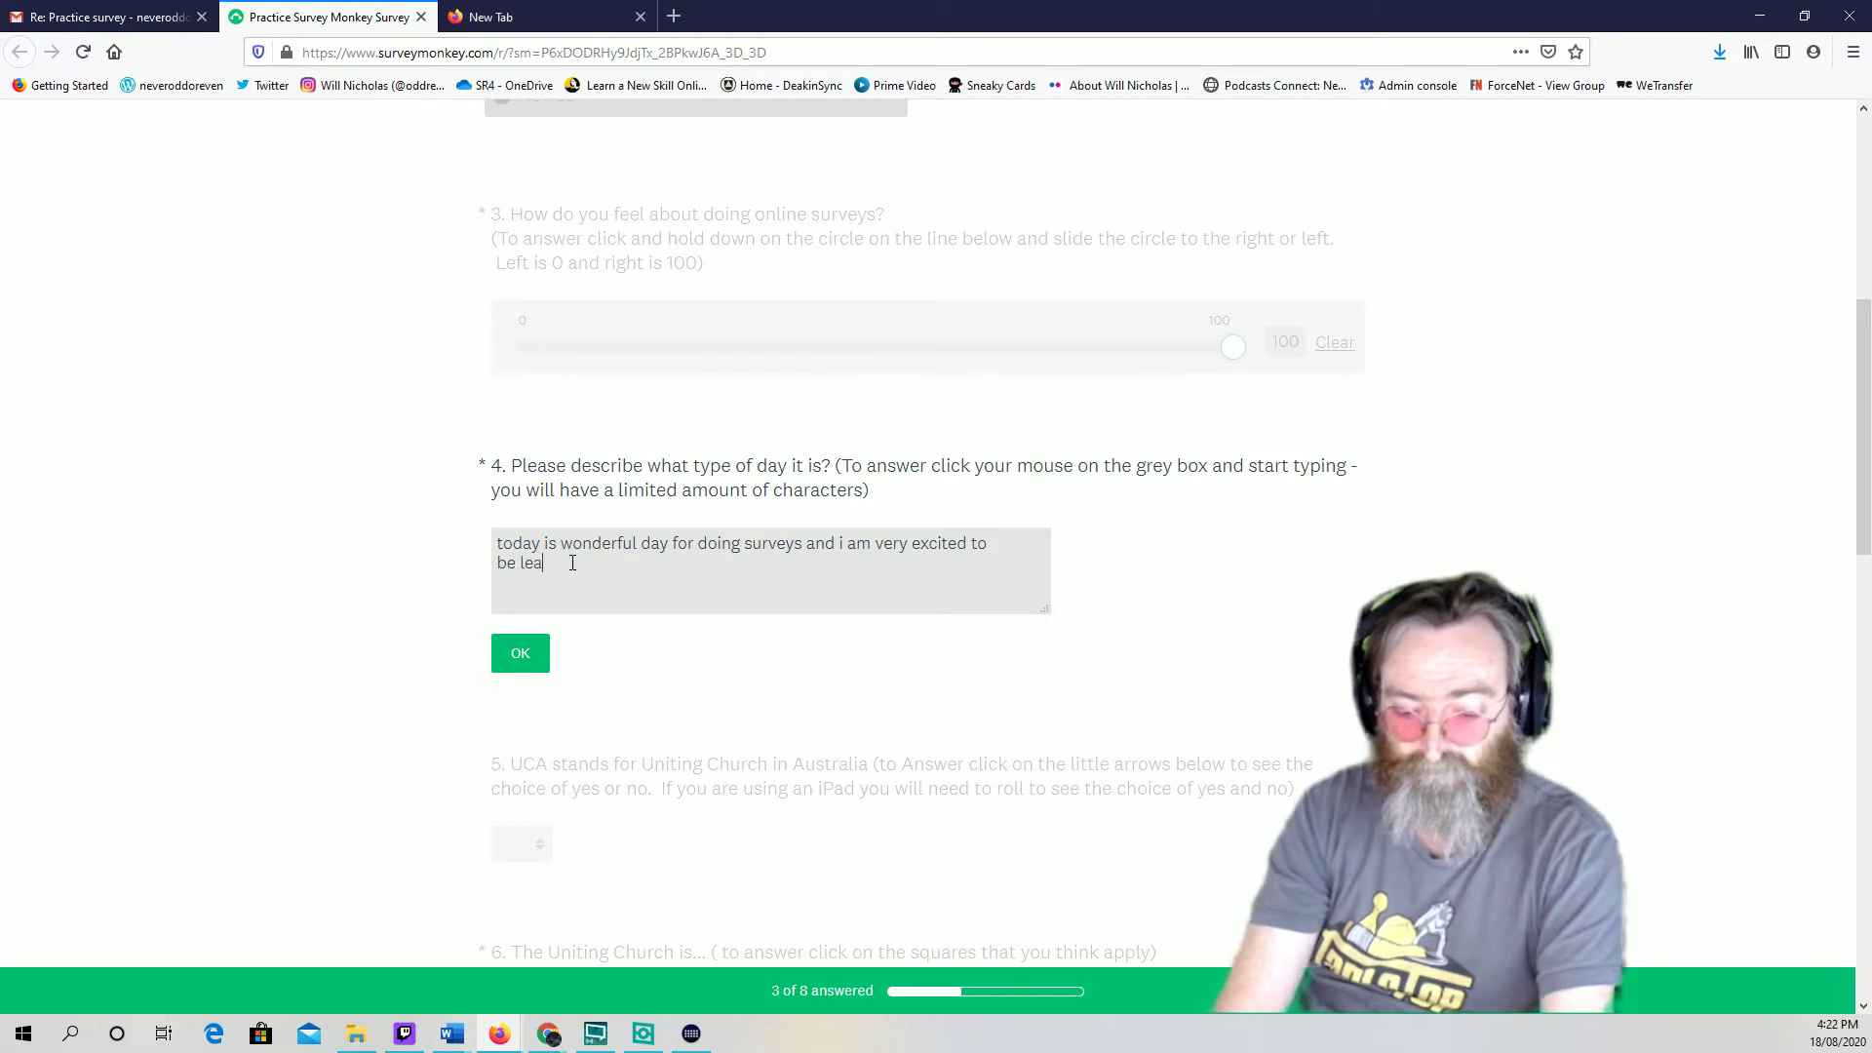
text(rning new things and finding ne)
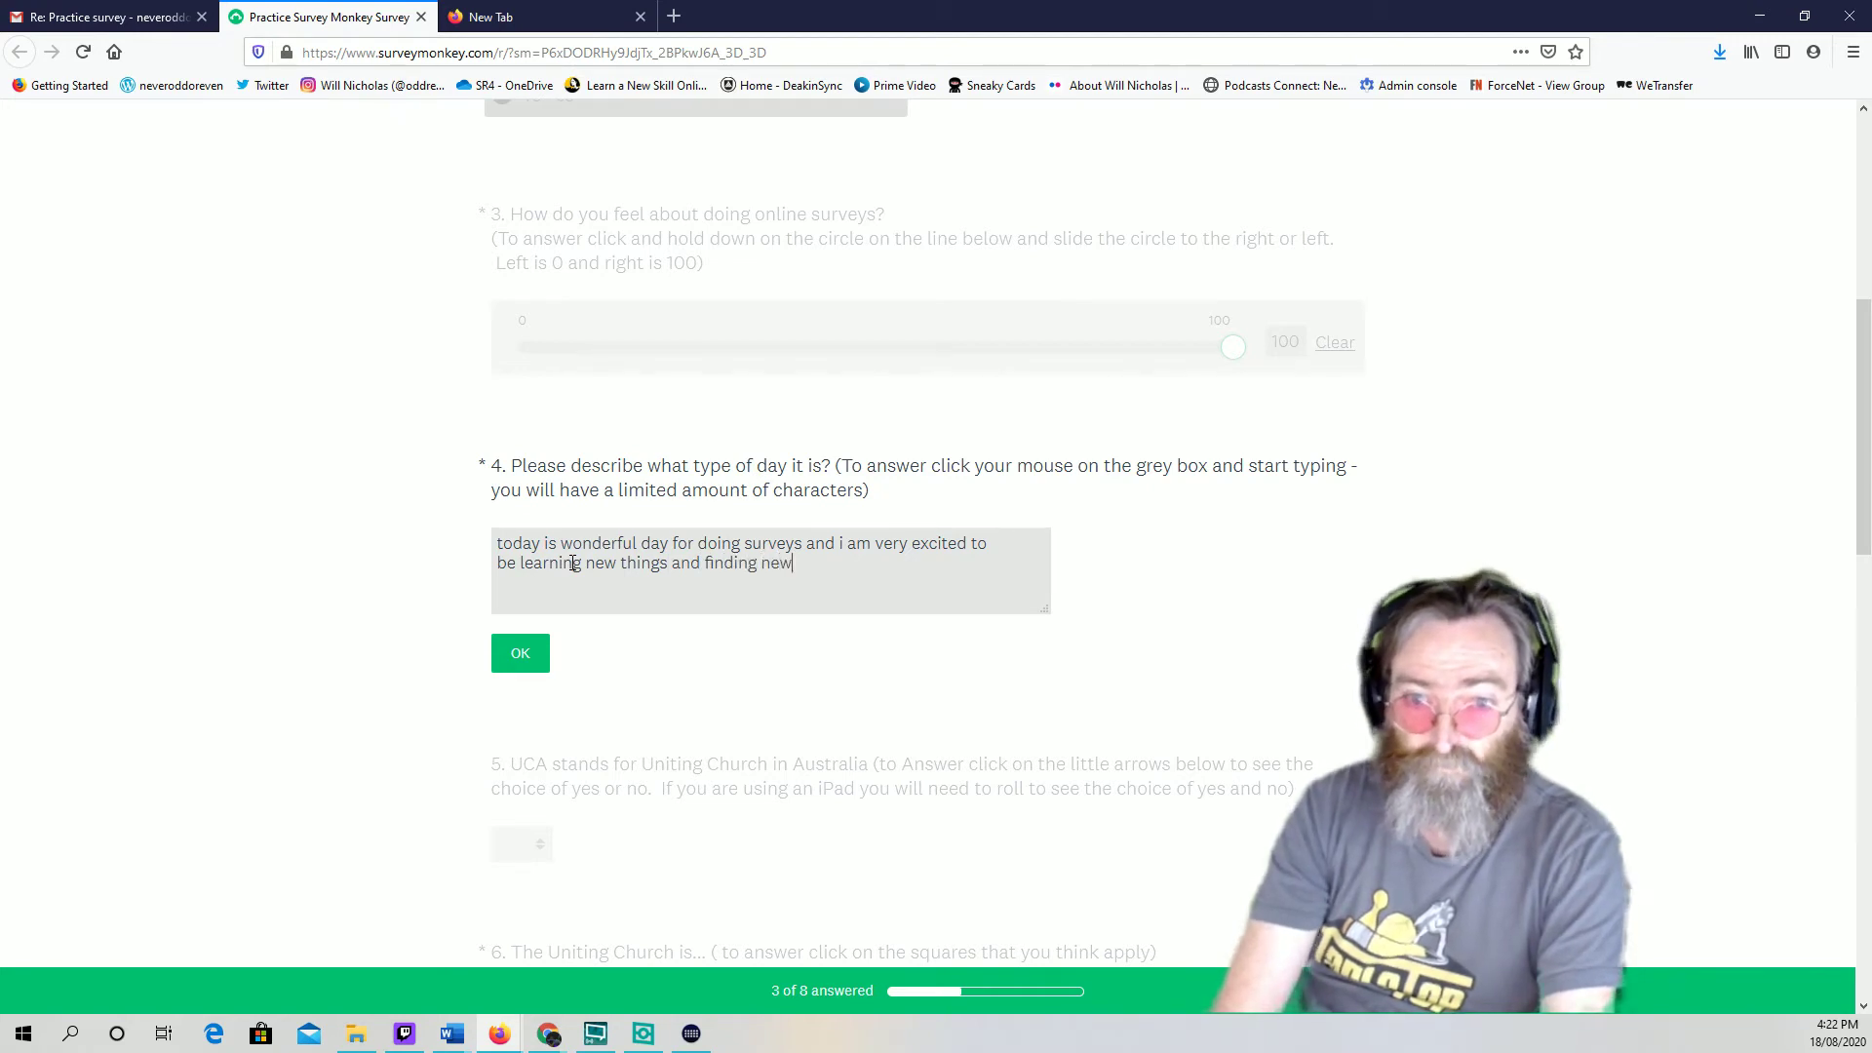
text( ways to participate)
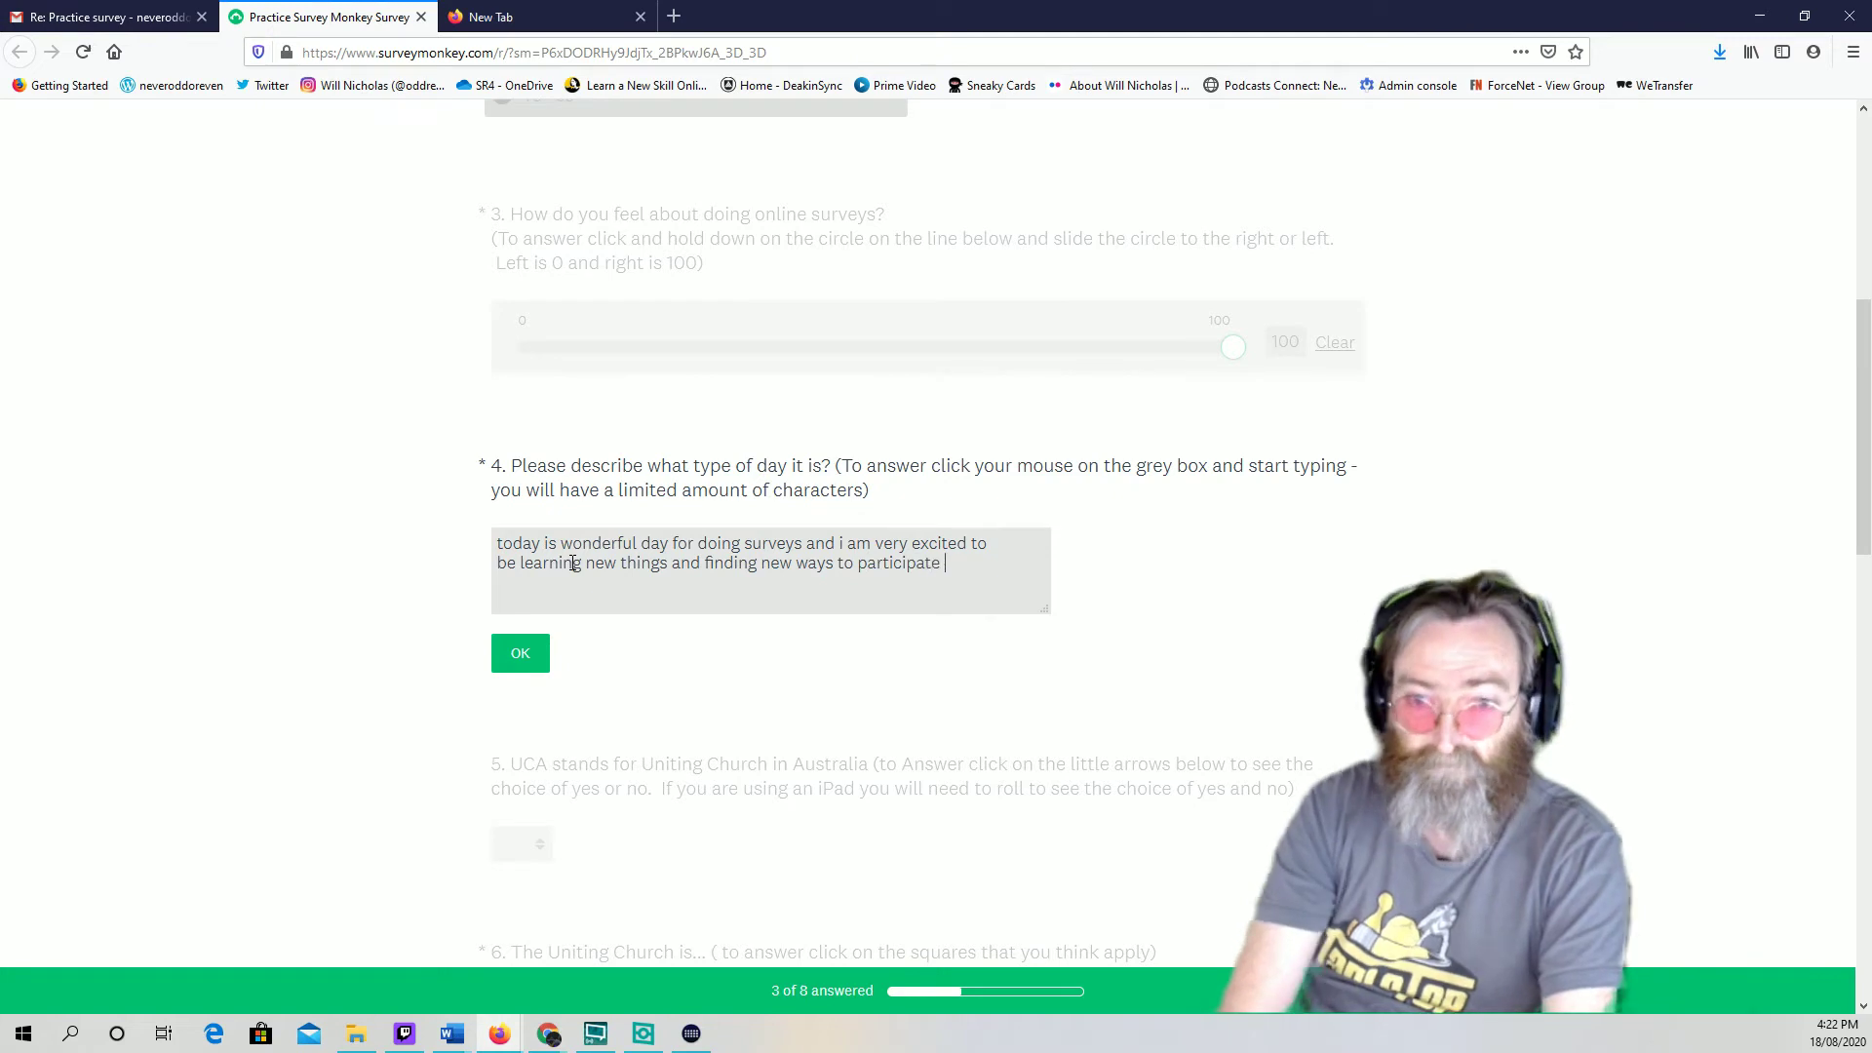
text(ke)
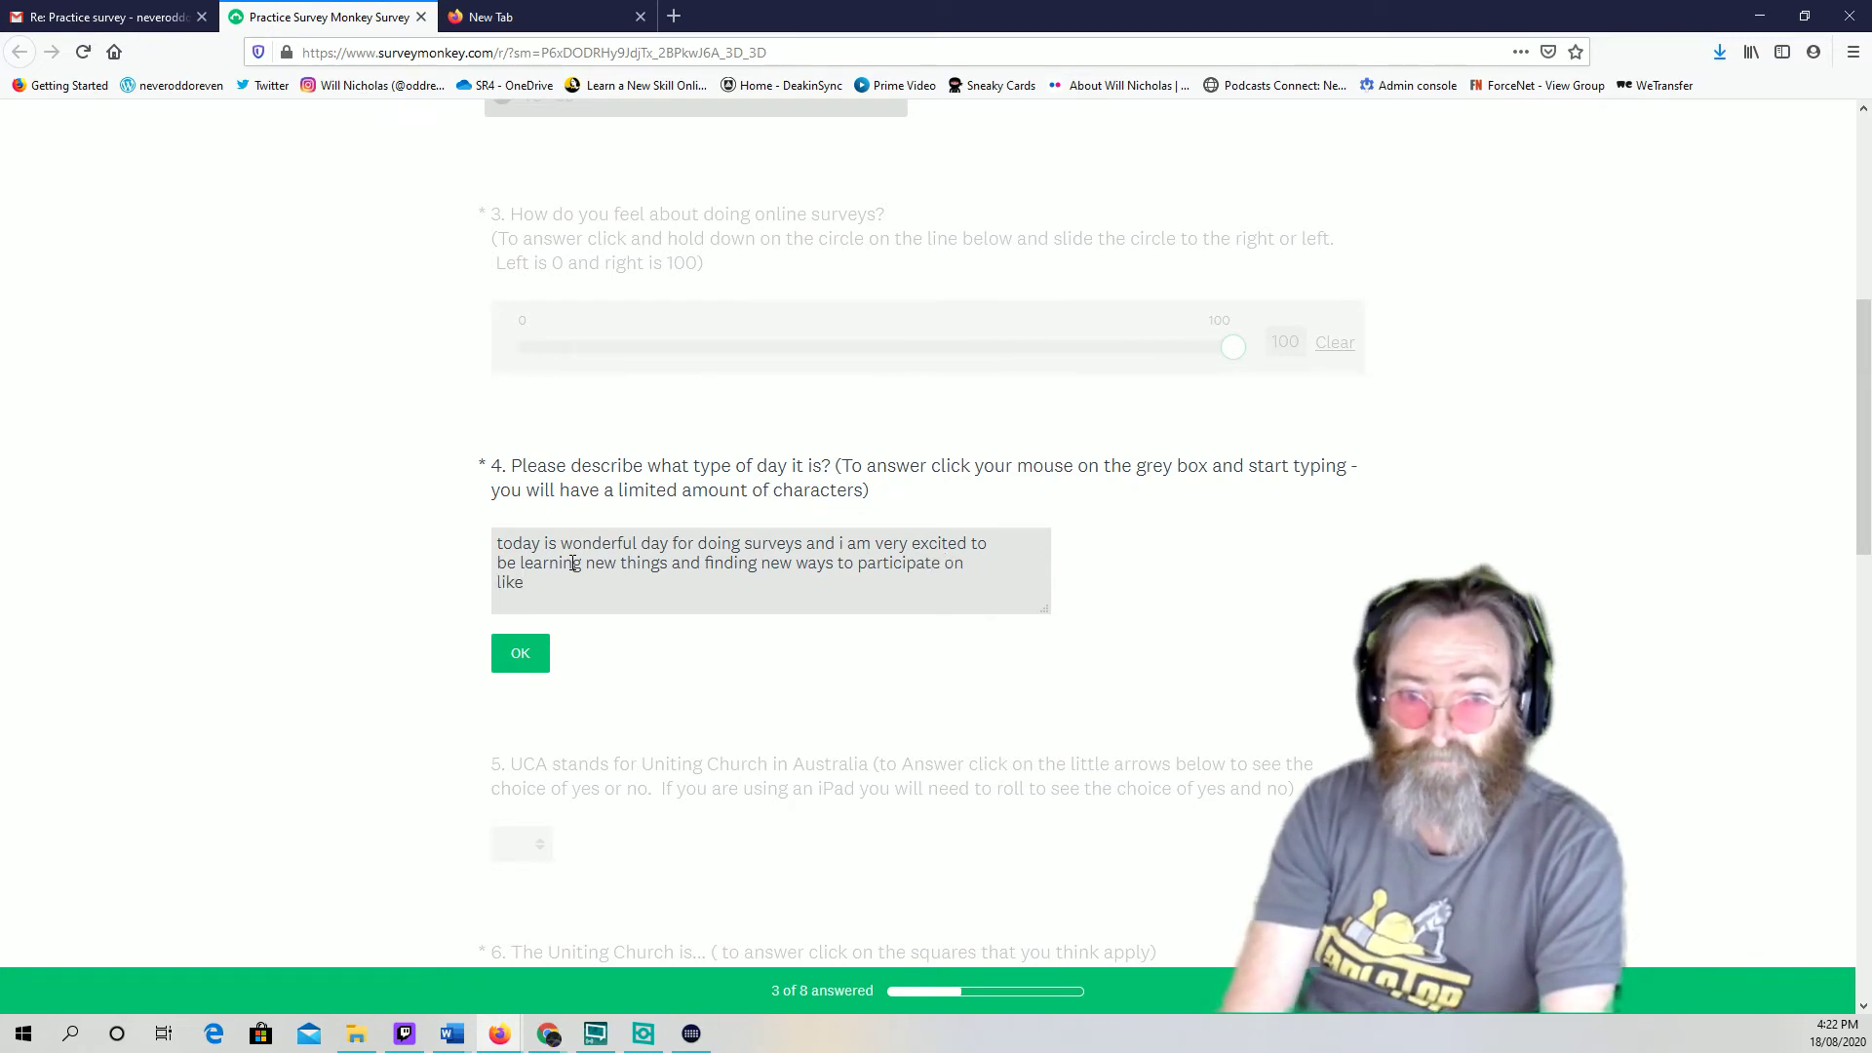
key(BackSpace)
key(BackSpace)
text(ne with my computer.)
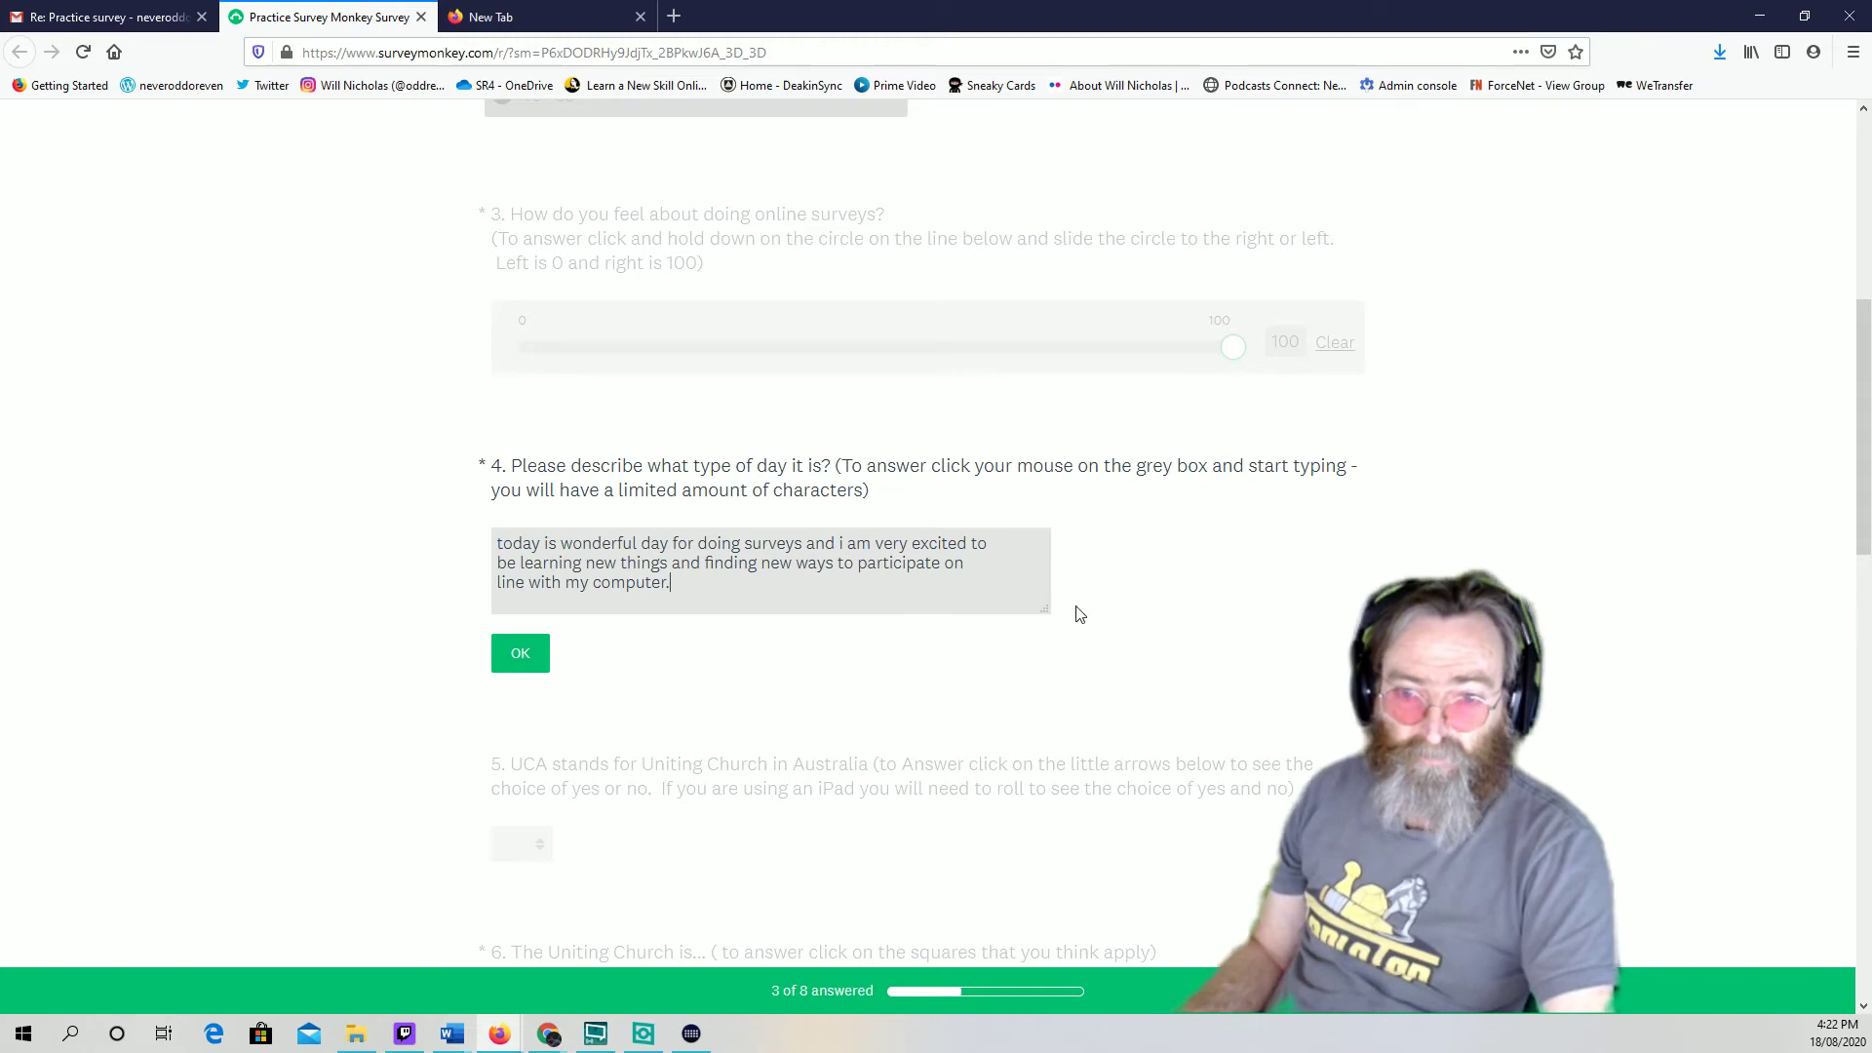
Enlarge the answer box and fix misspellings using the spelling suggestions
drag(1045, 612, 1091, 650)
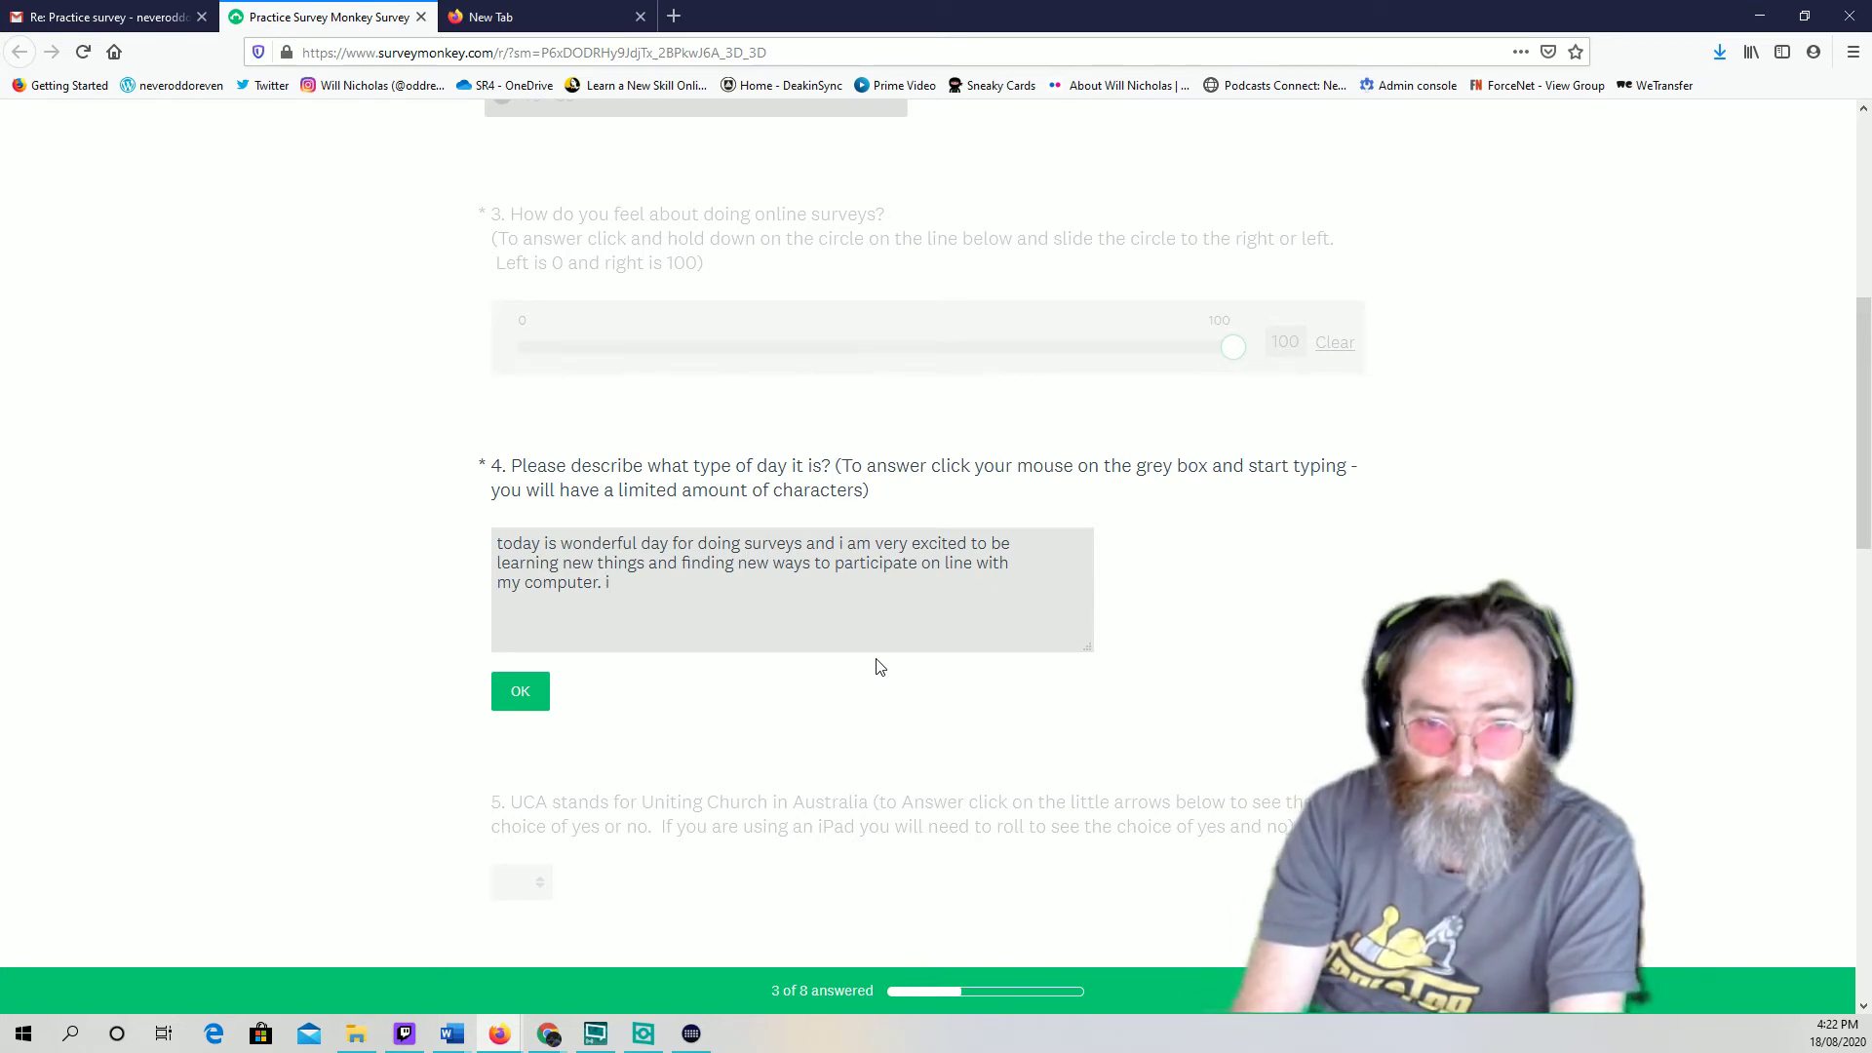
text(nb)
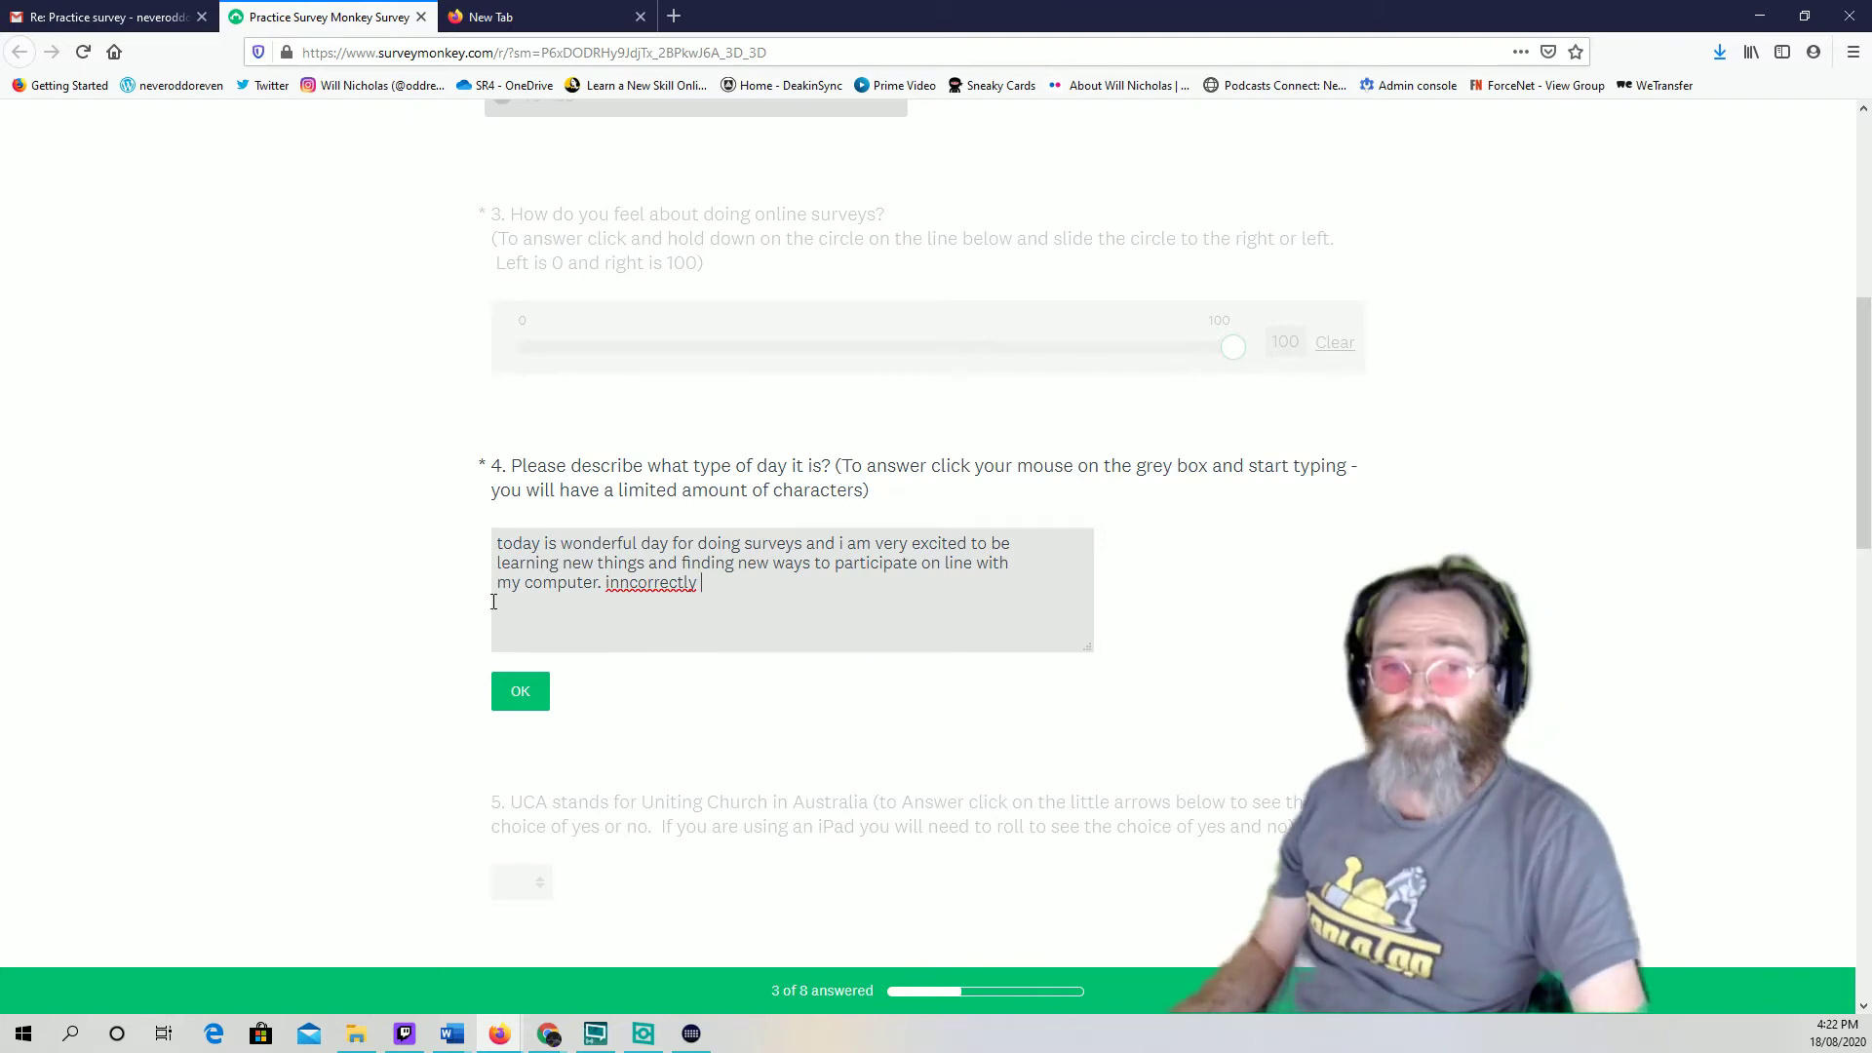
right_click(645, 589)
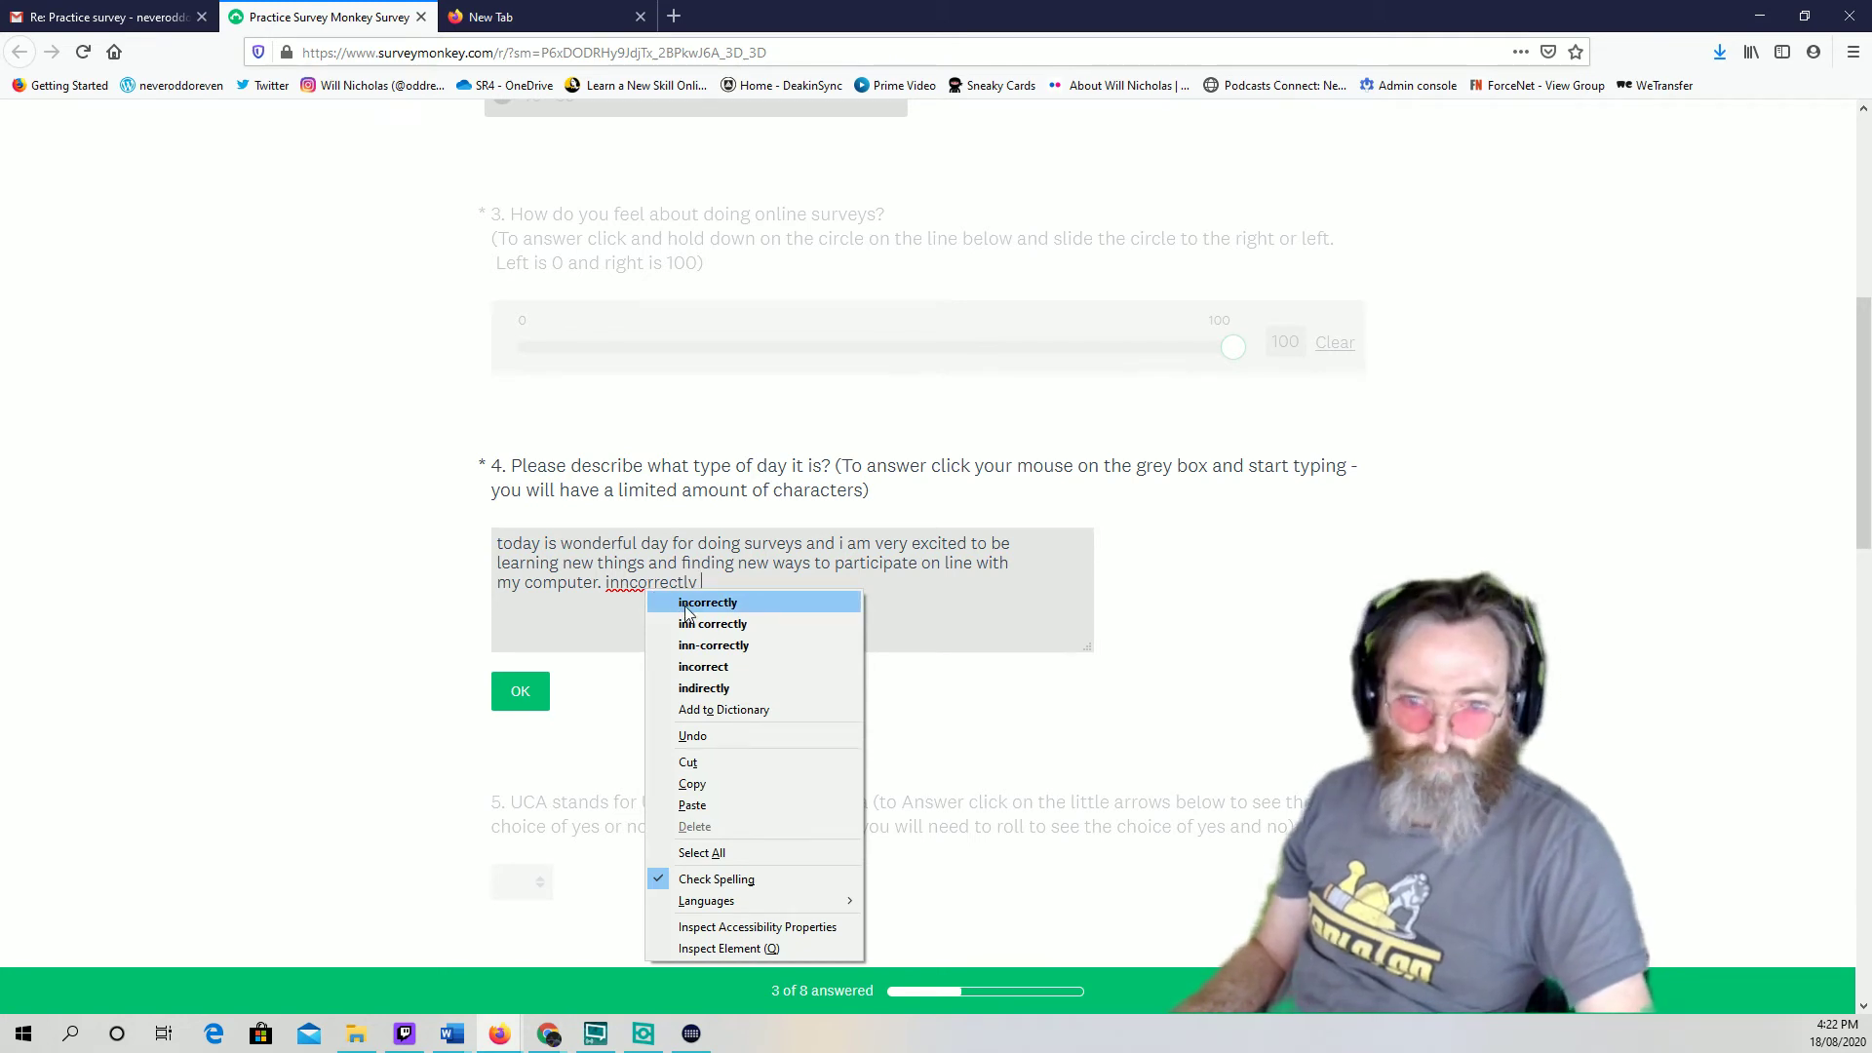
click(686, 603)
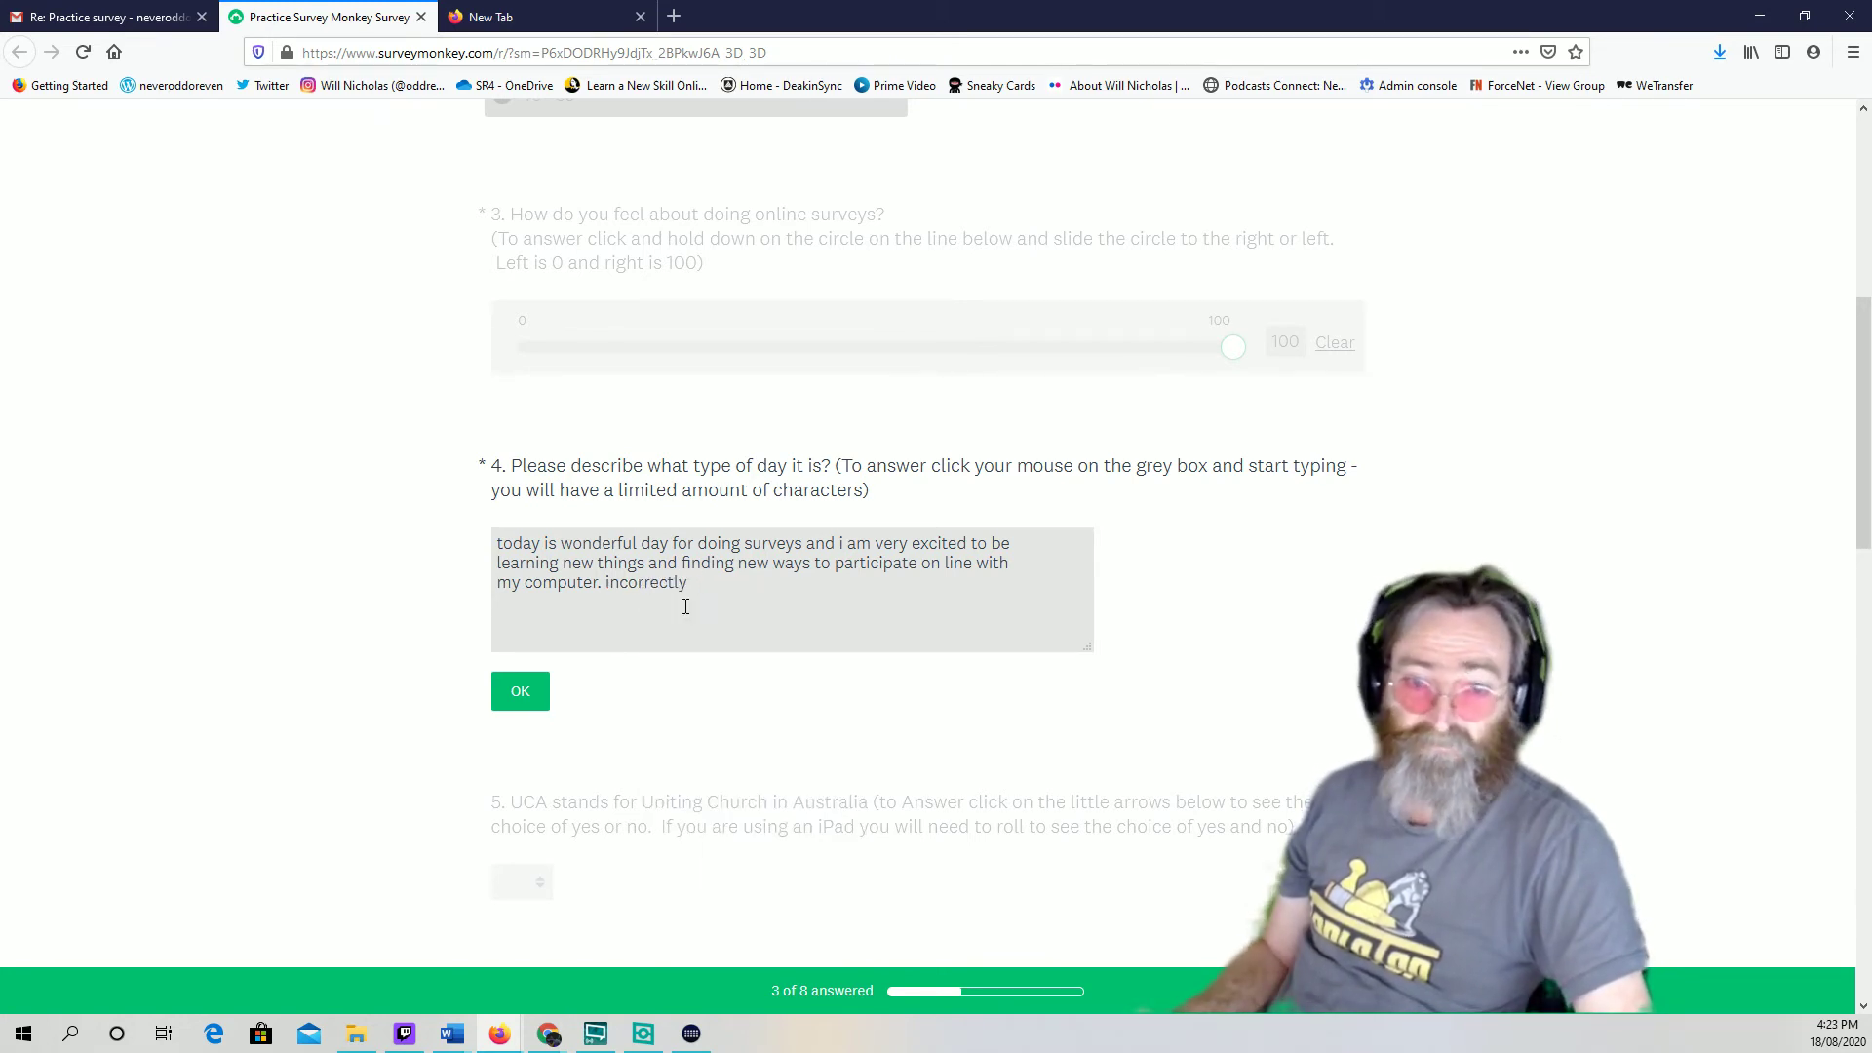
key(BackSpace)
key(BackSpace)
key(BackSpace)
key(BackSpace)
key(BackSpace)
key(BackSpace)
key(BackSpace)
key(BackSpace)
key(BackSpace)
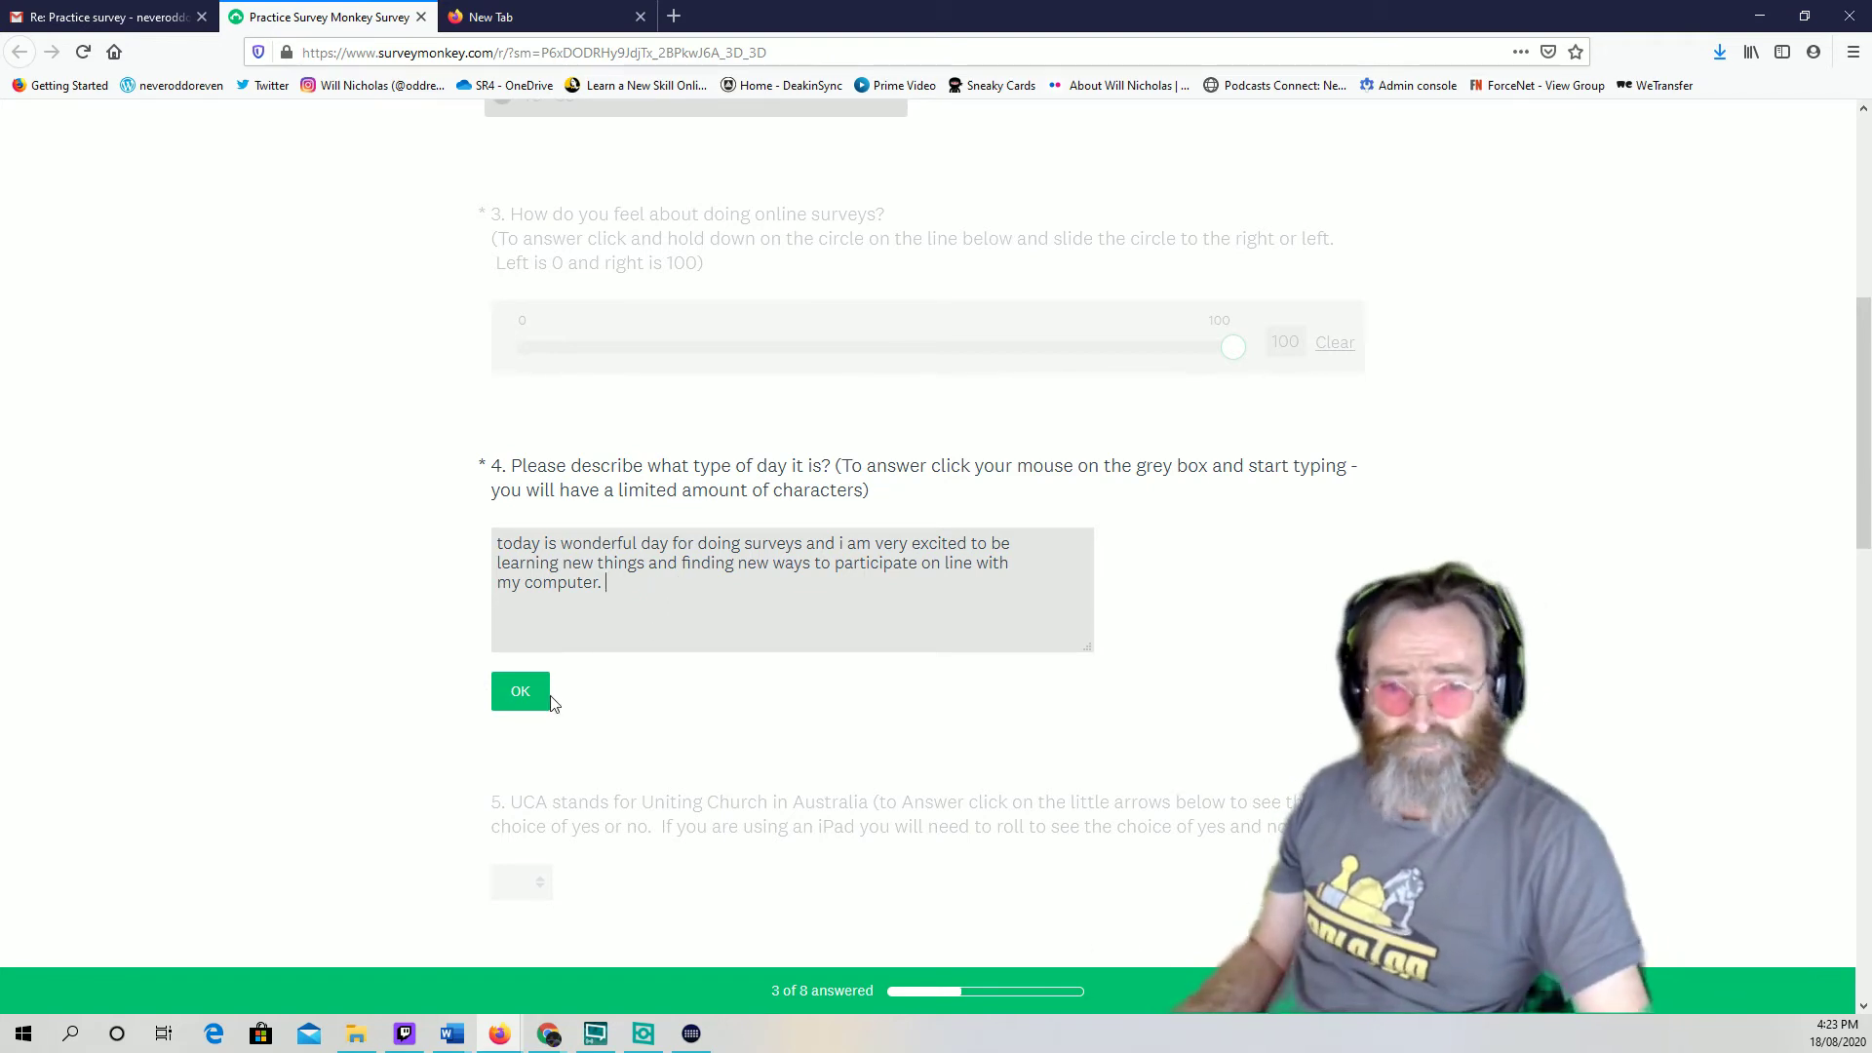
Confirm question 4, then answer question 5 about UCA with Yes after briefly choosing No
click(536, 698)
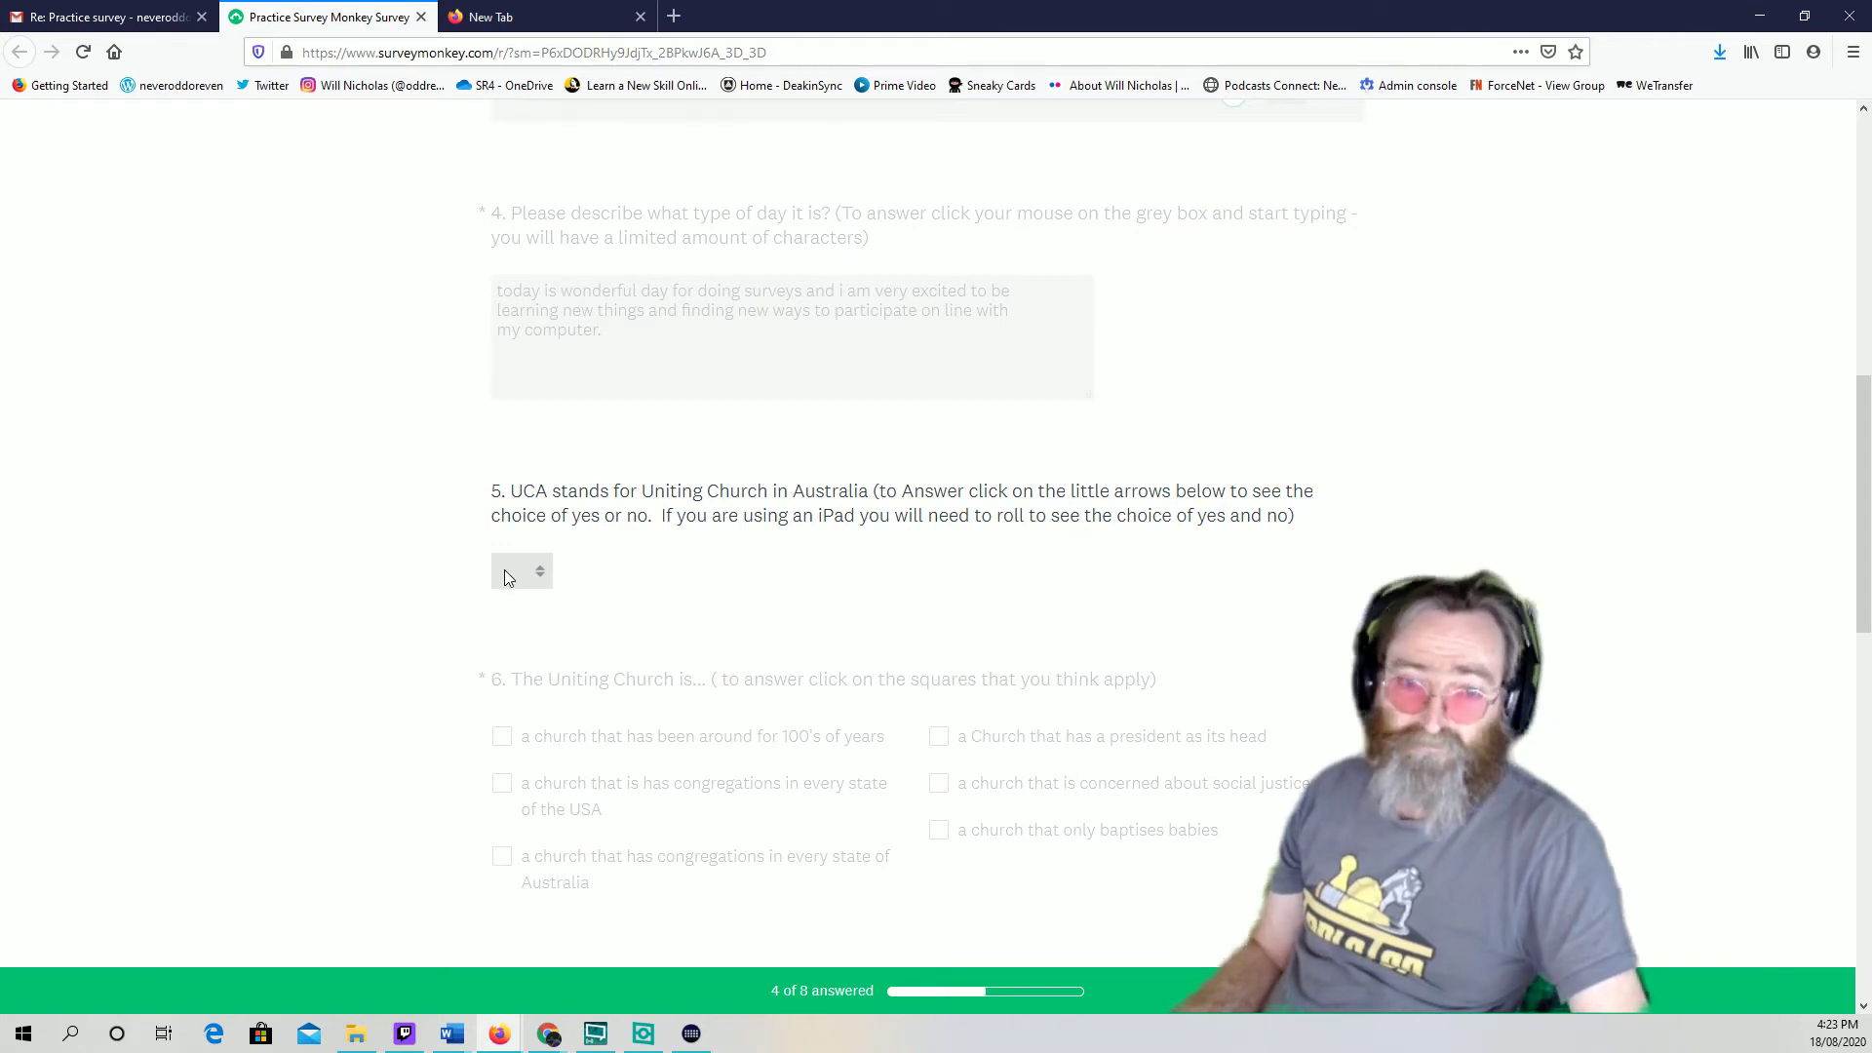
click(542, 576)
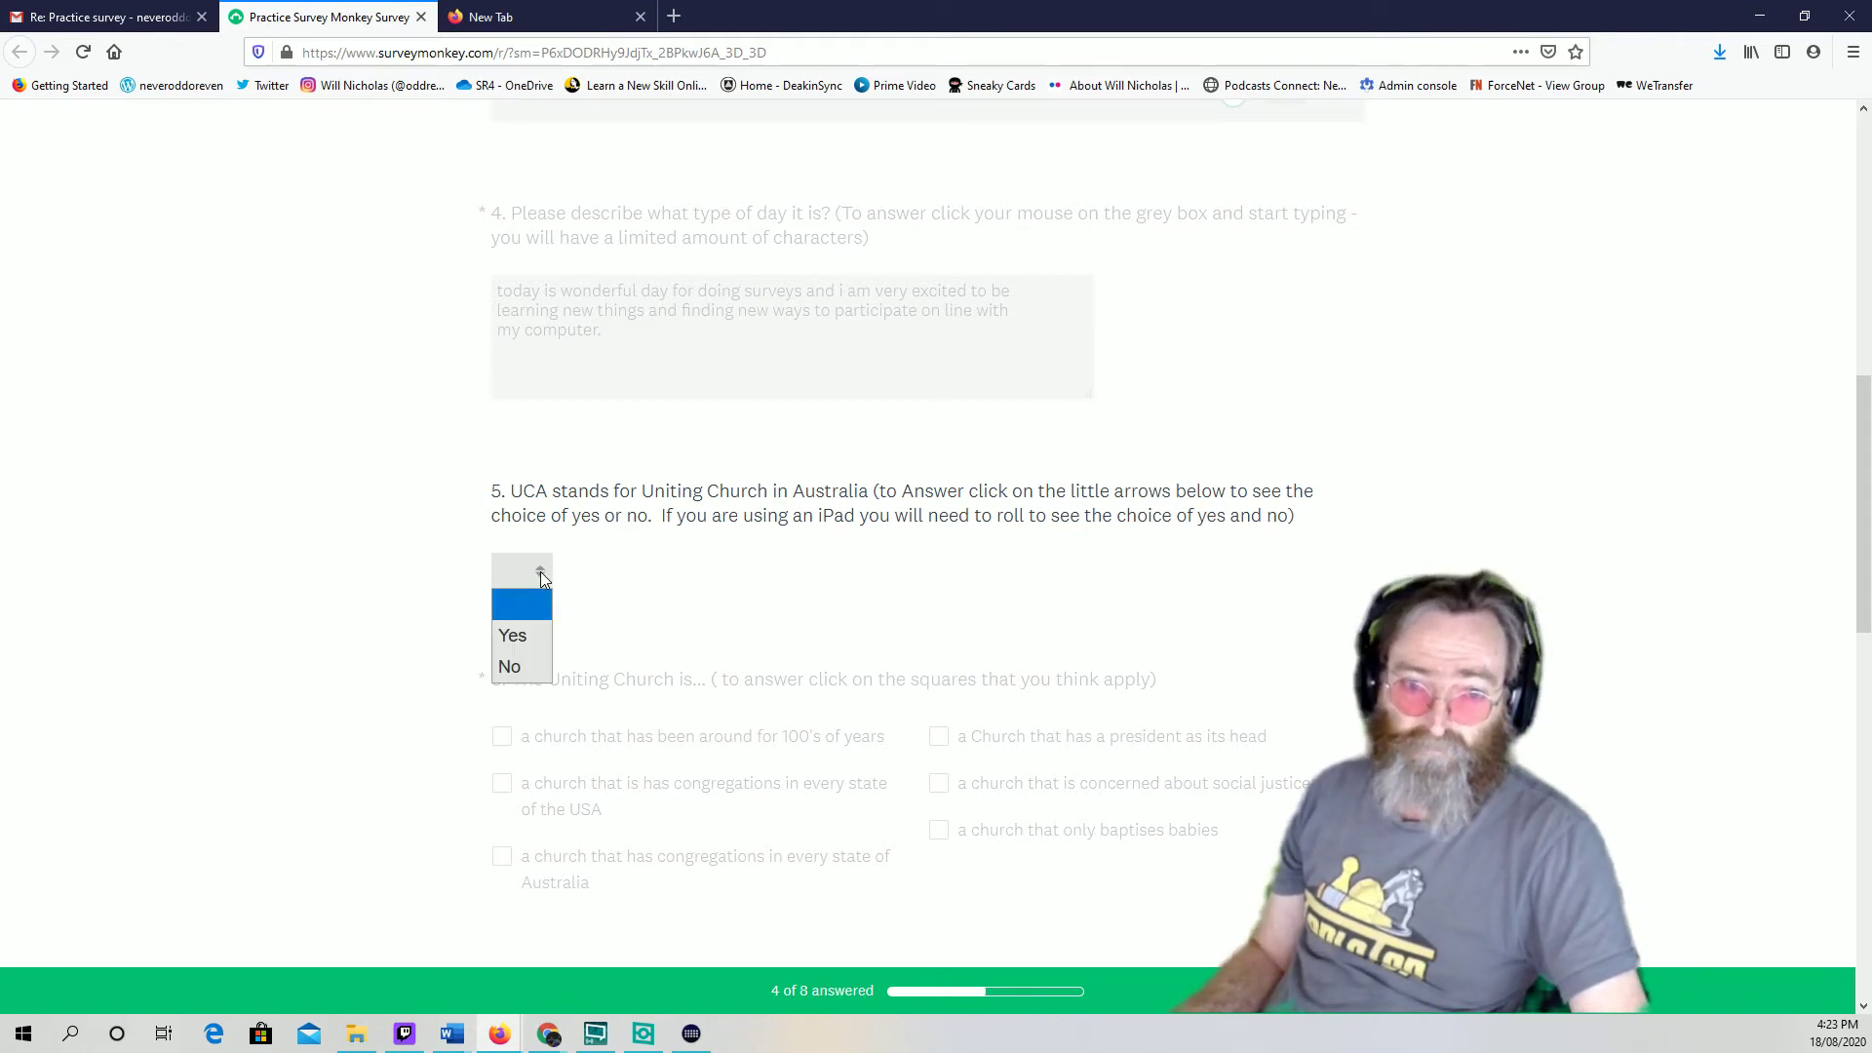
click(546, 572)
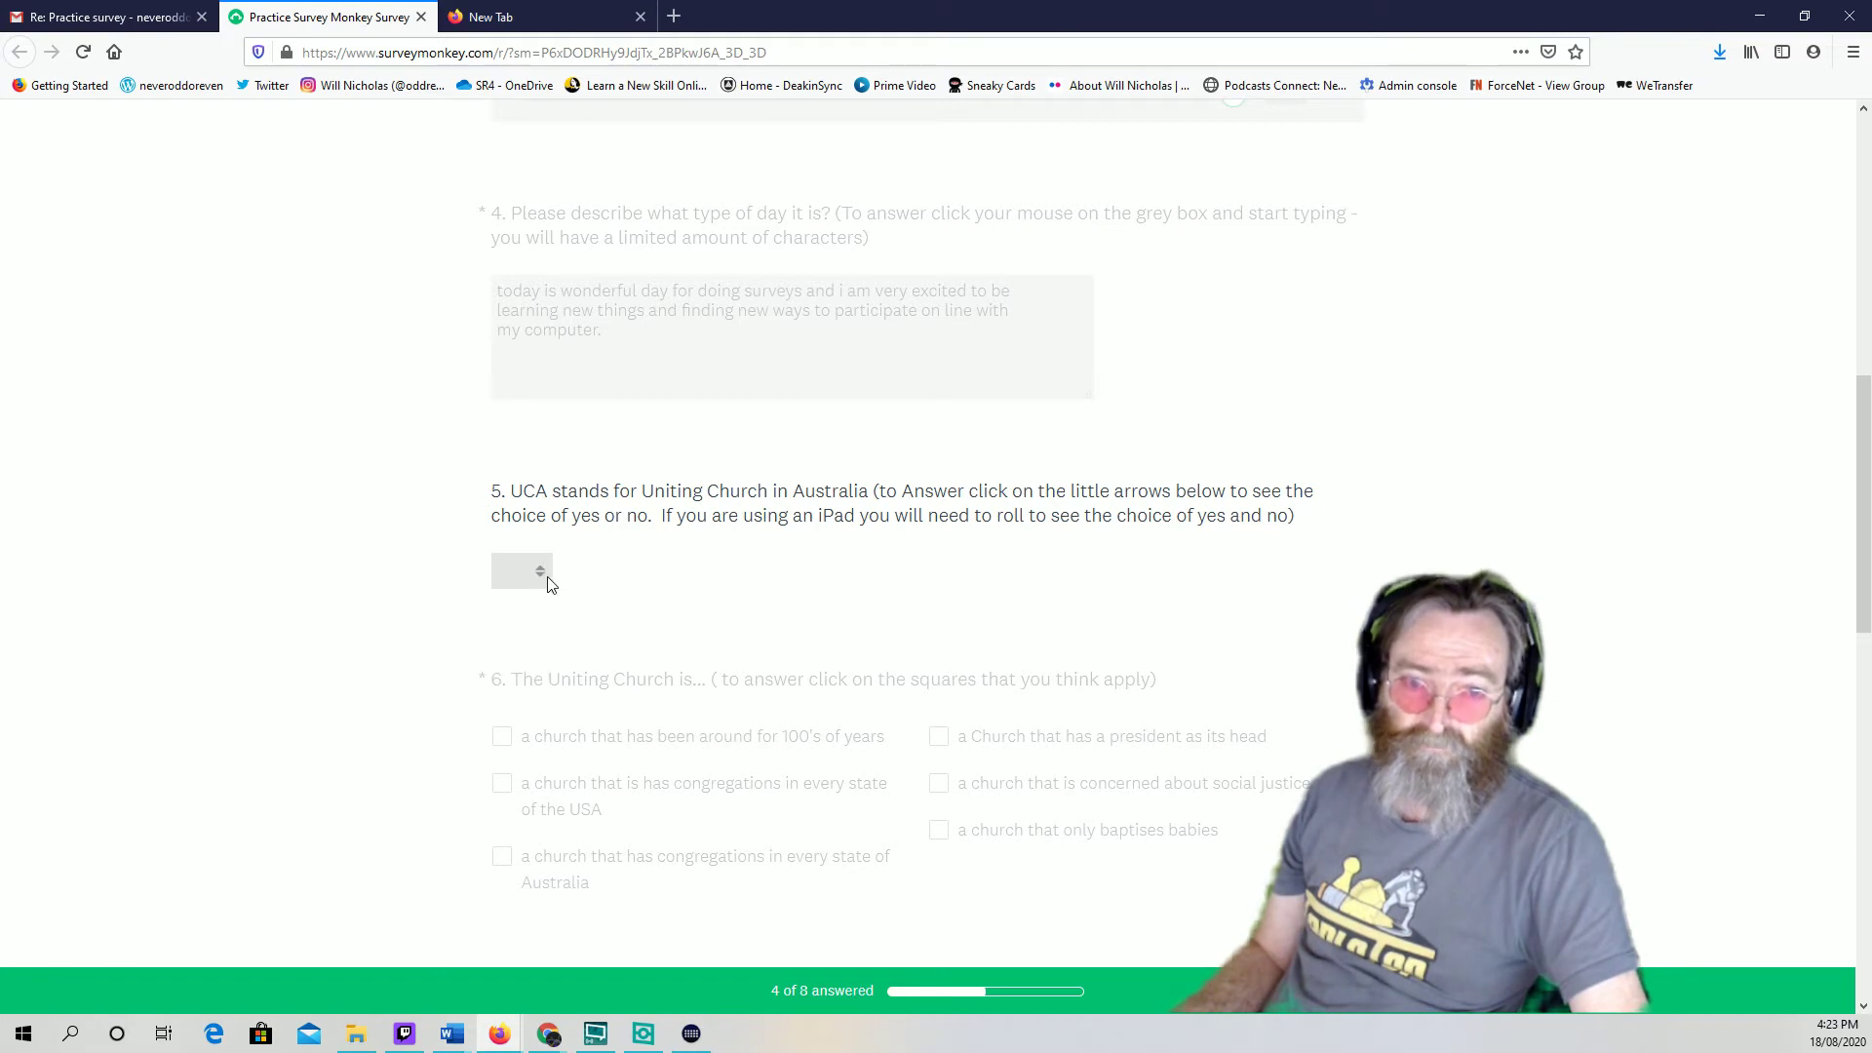
click(545, 570)
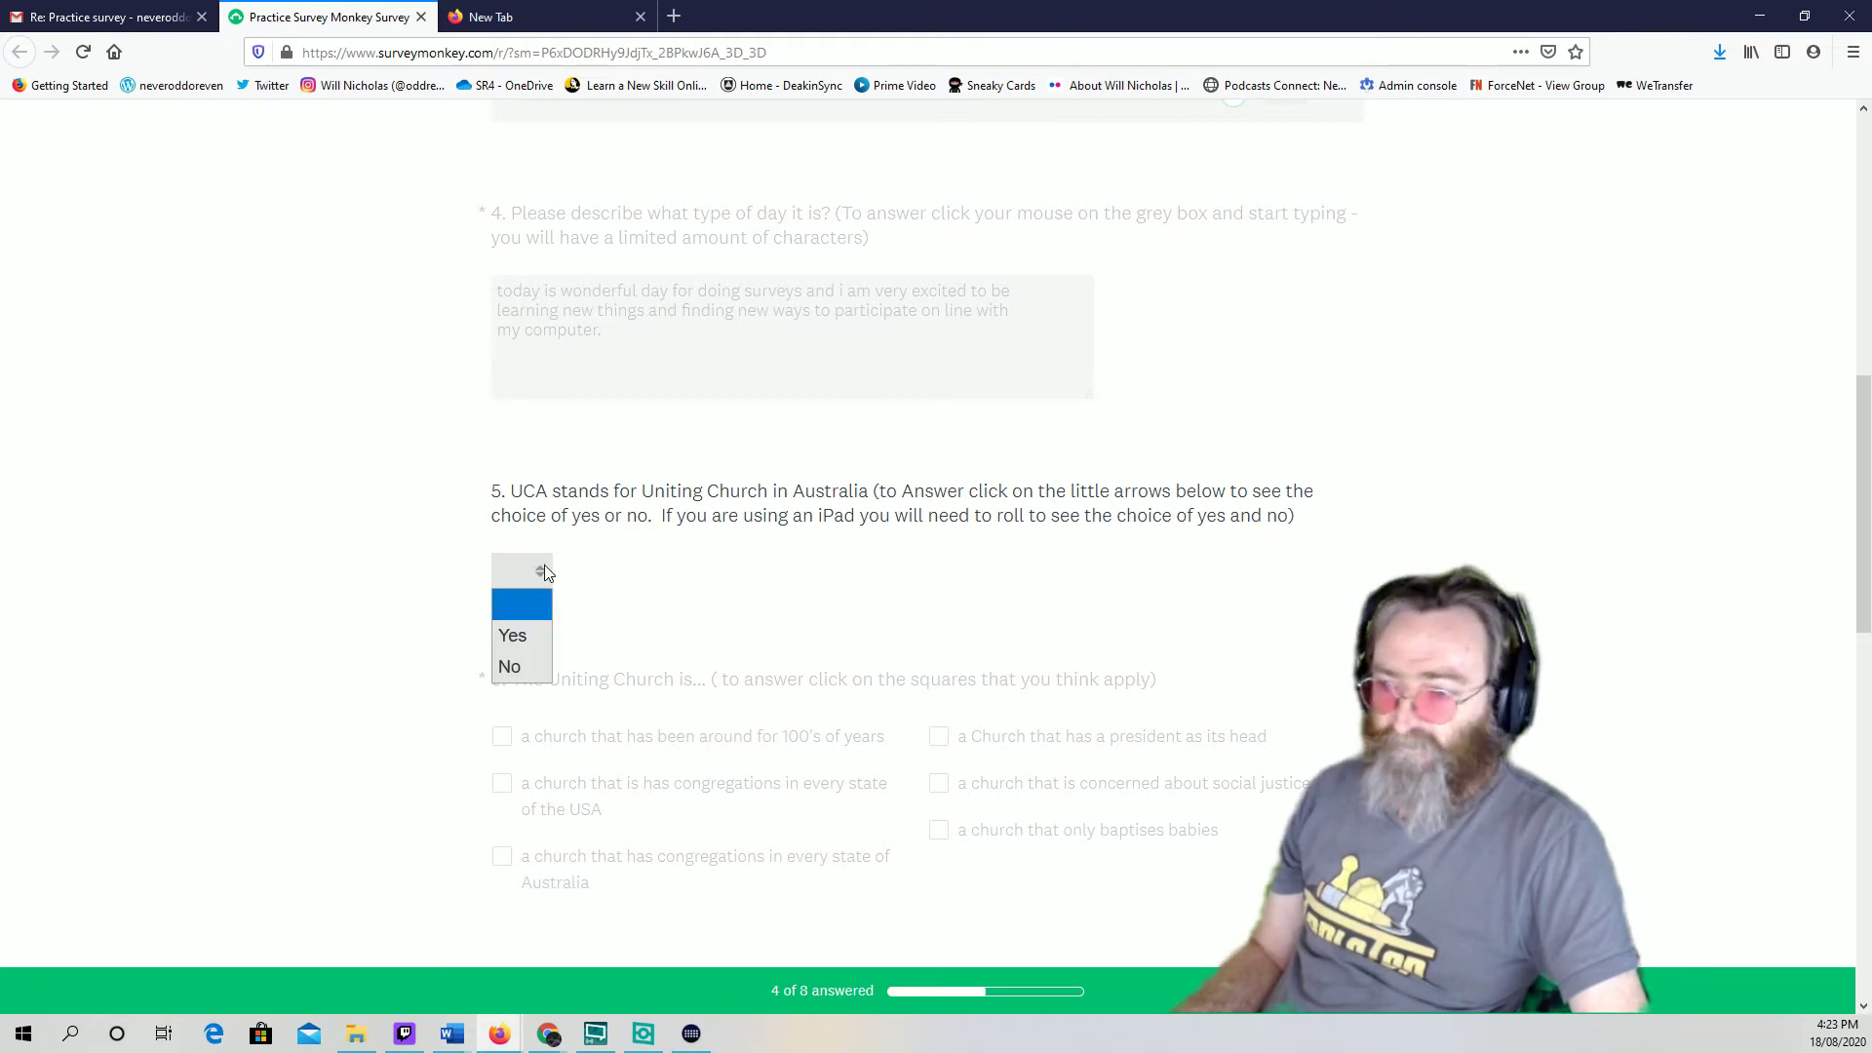
click(508, 645)
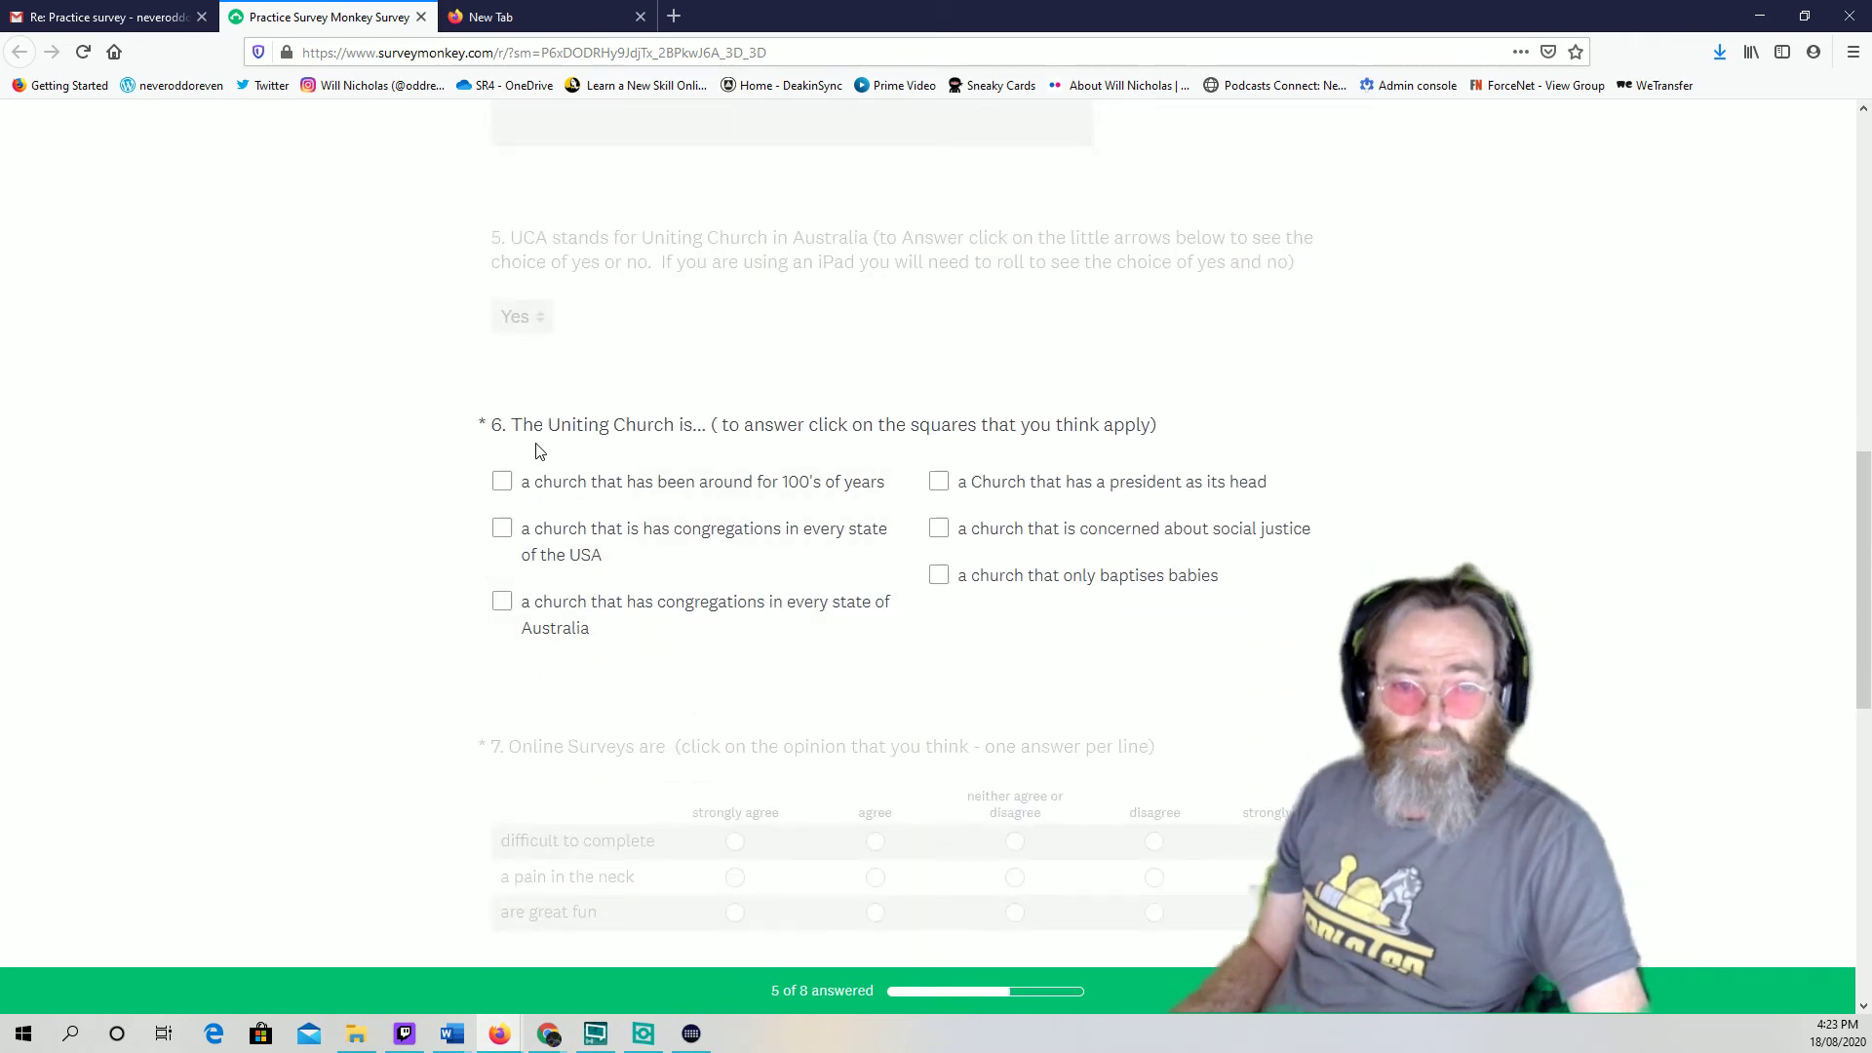
click(548, 325)
click(540, 575)
click(524, 665)
click(550, 320)
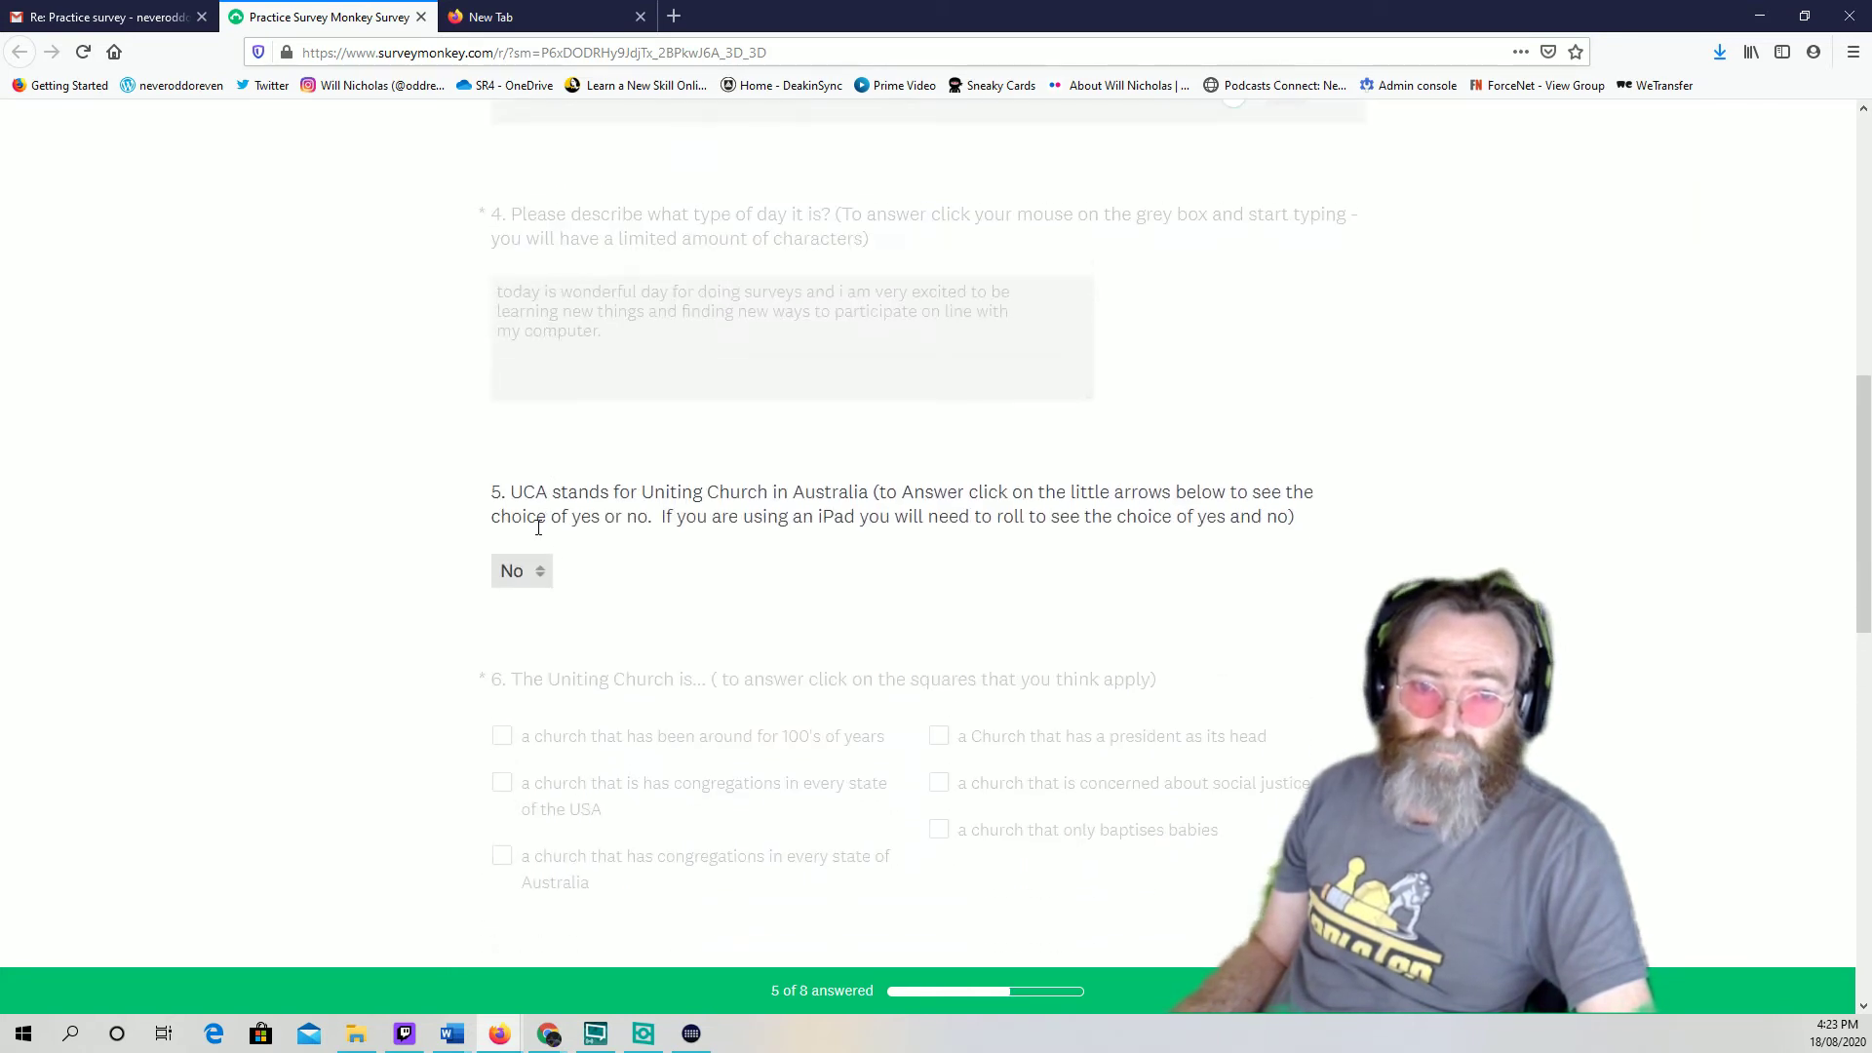
click(536, 580)
Keep question 5 at Yes and tick Australian congregations, president as head, and social justice in question 6
click(532, 632)
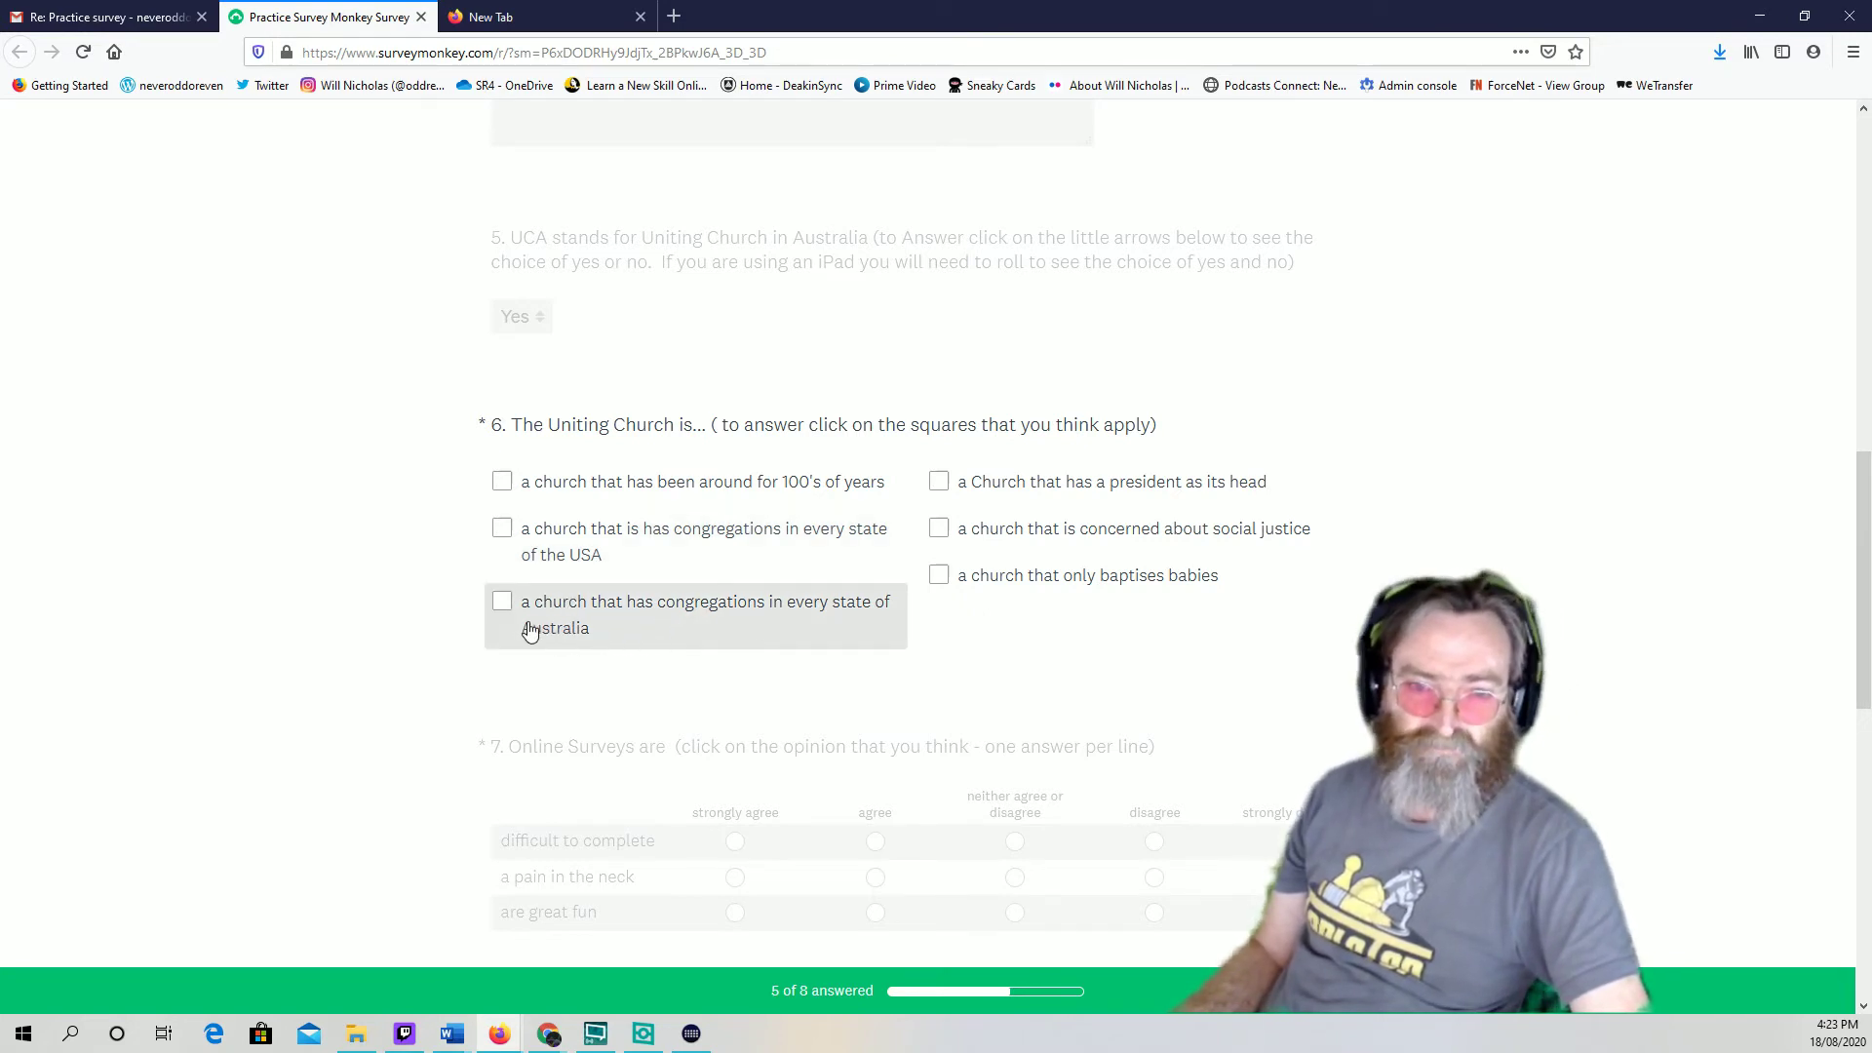
click(499, 607)
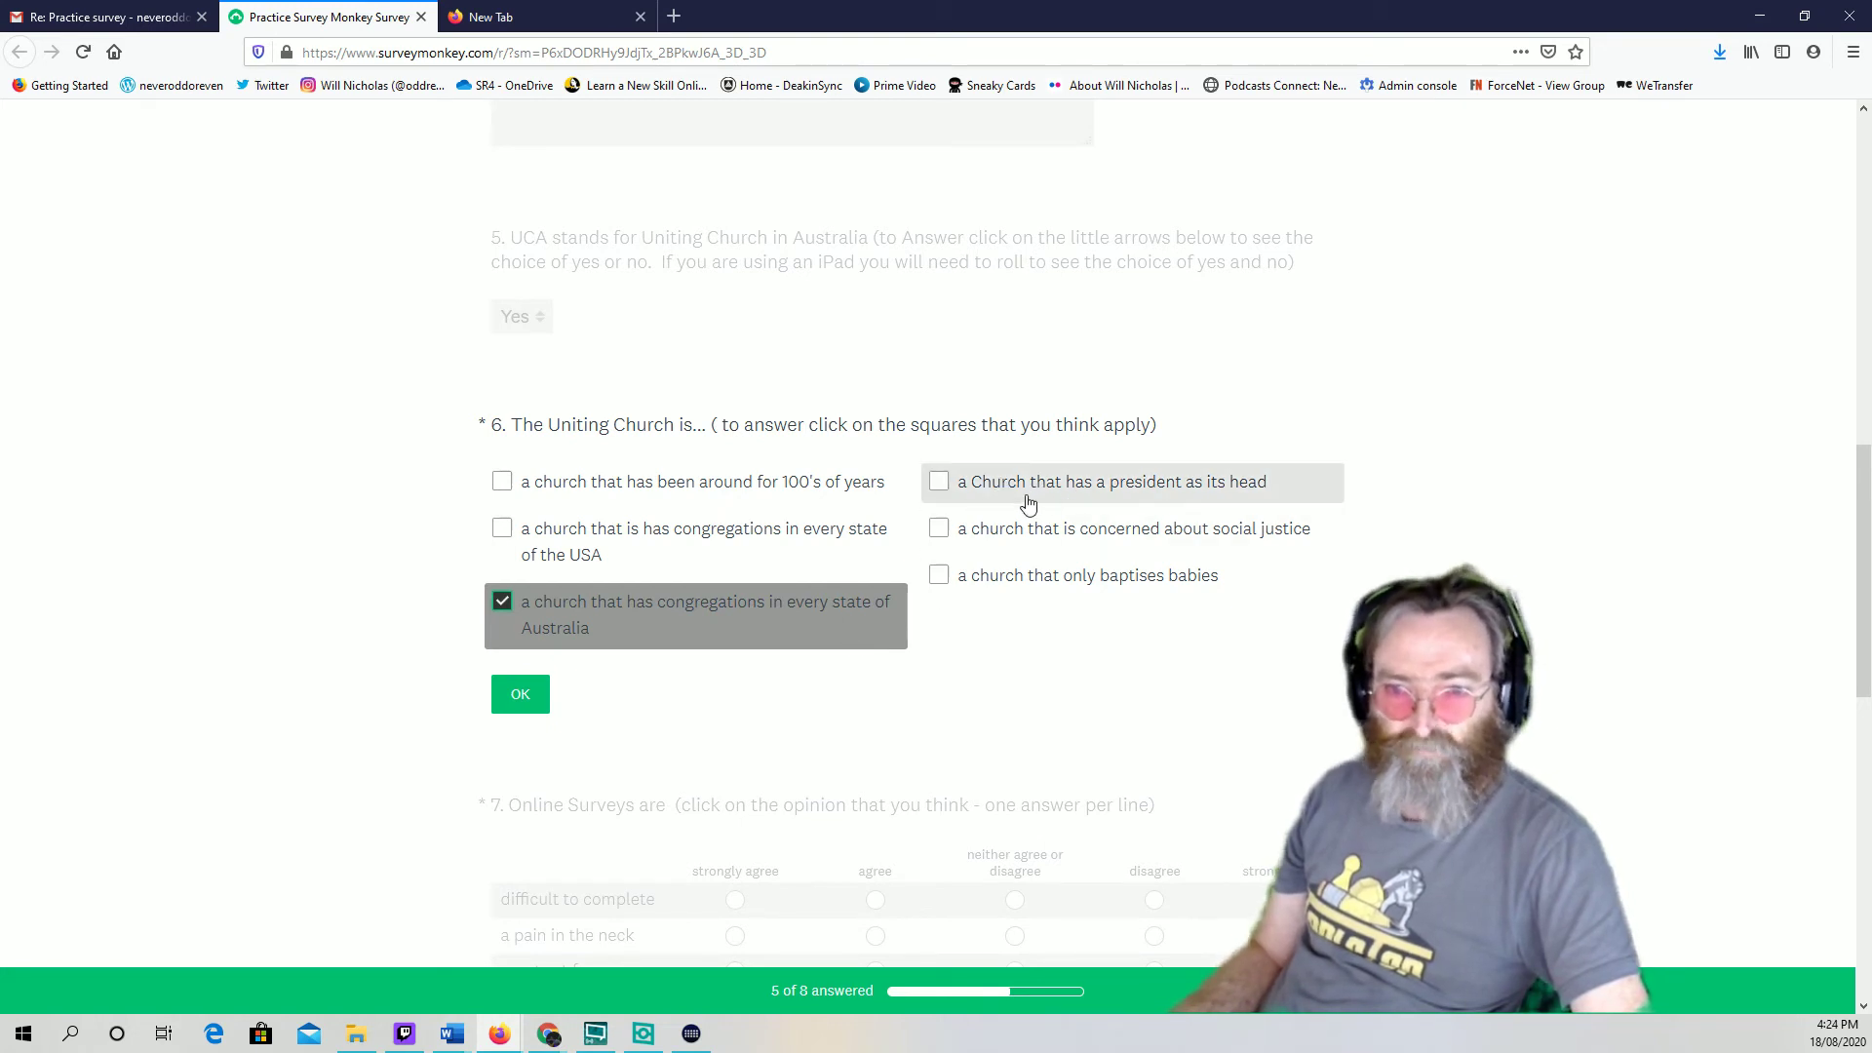
click(936, 486)
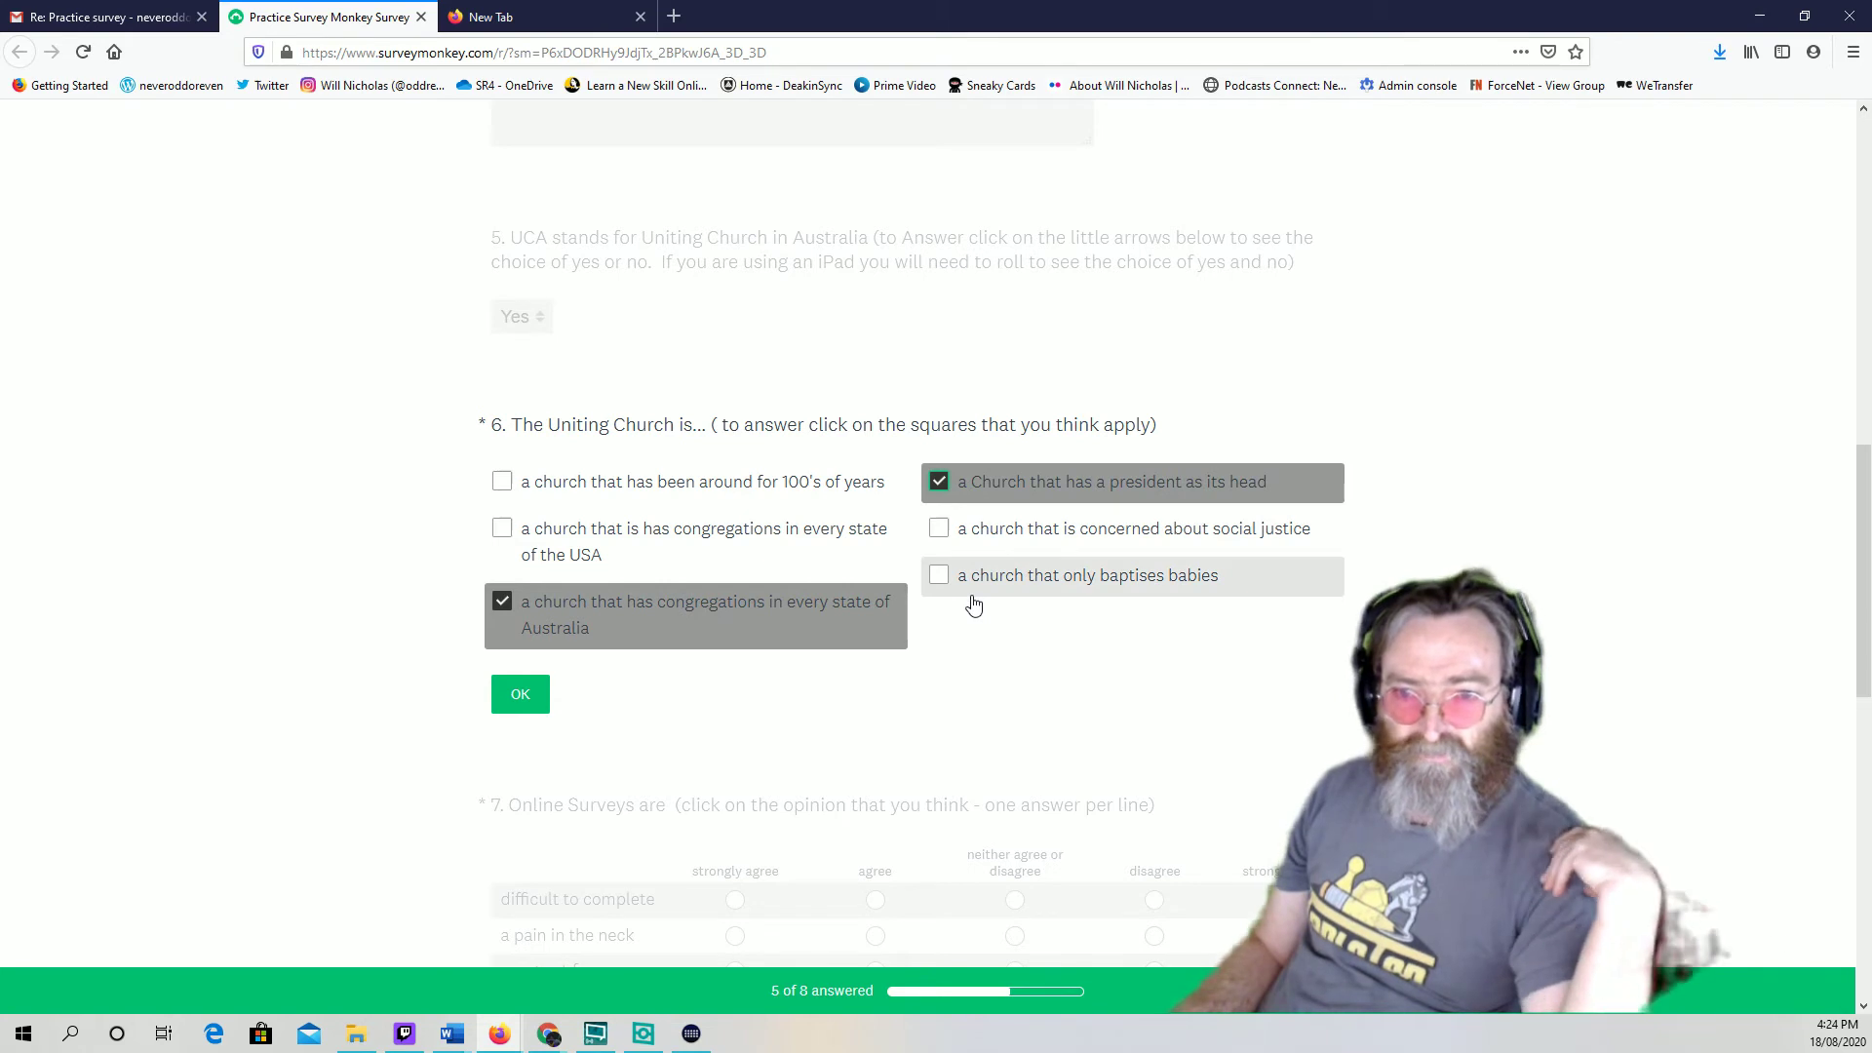
click(941, 532)
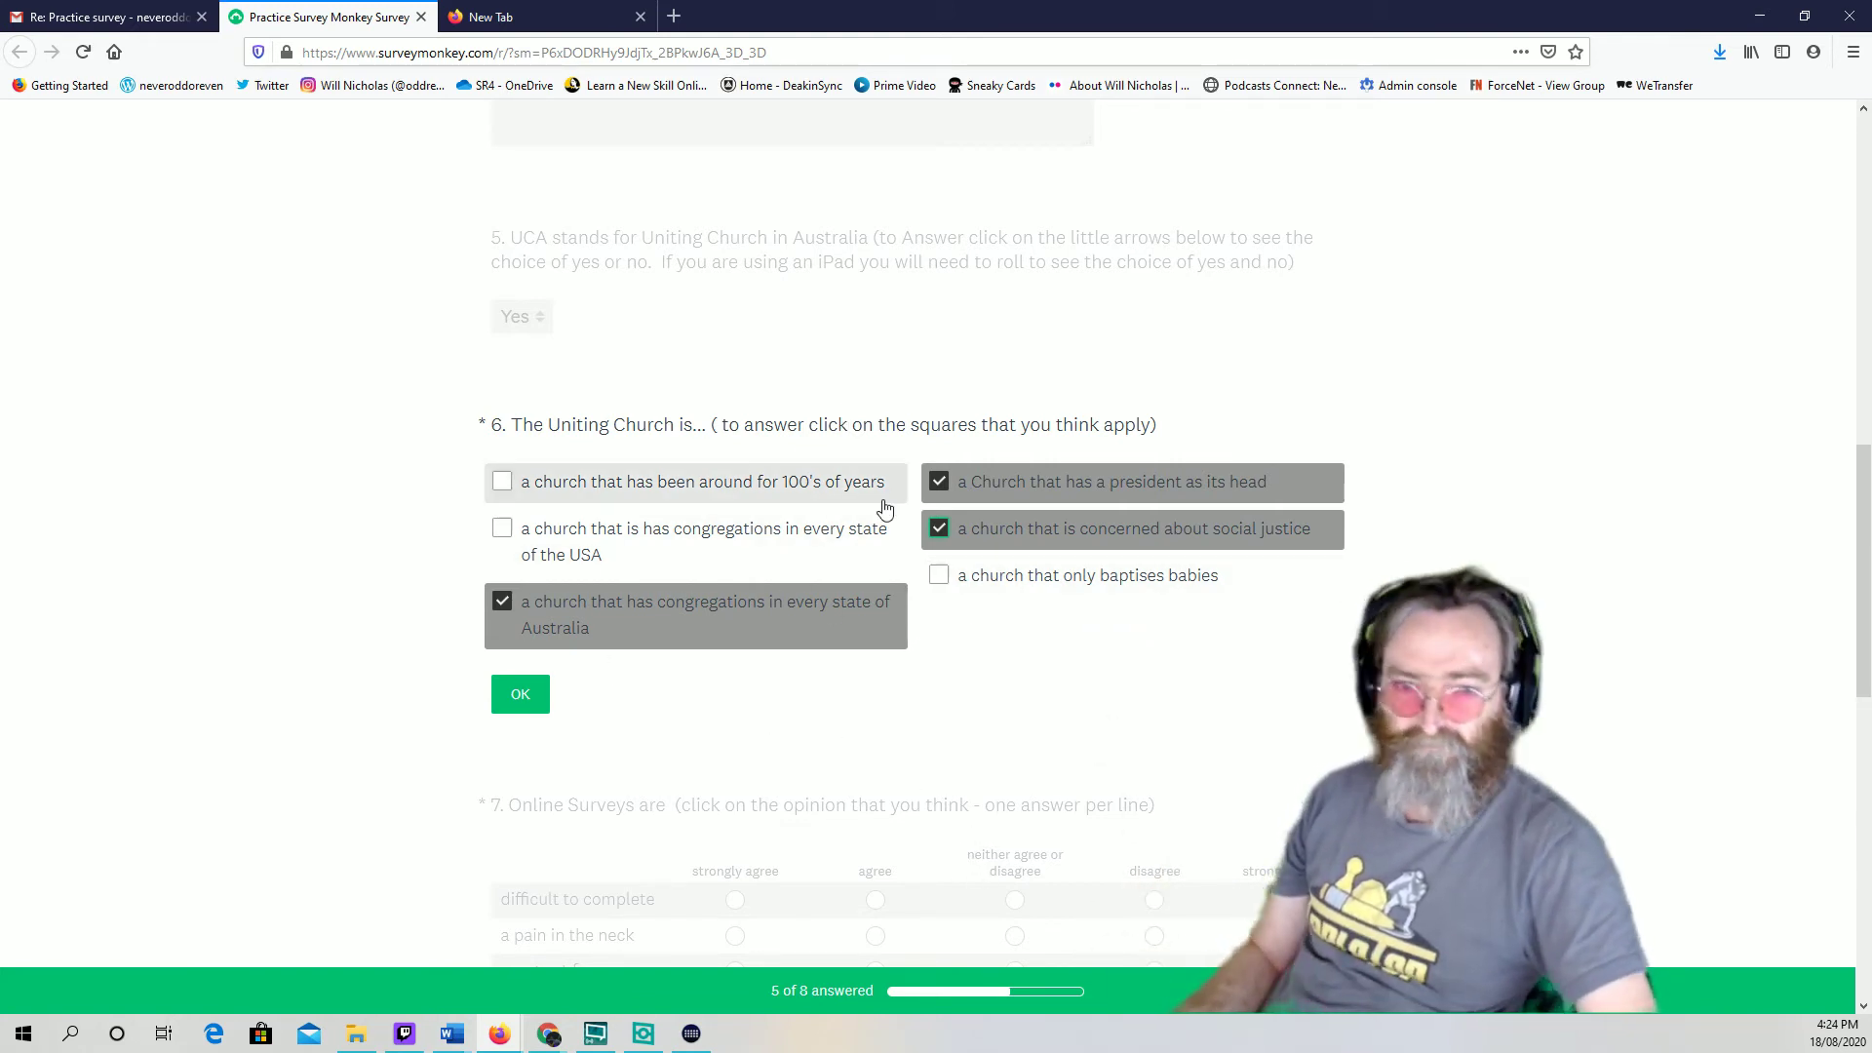
click(1006, 535)
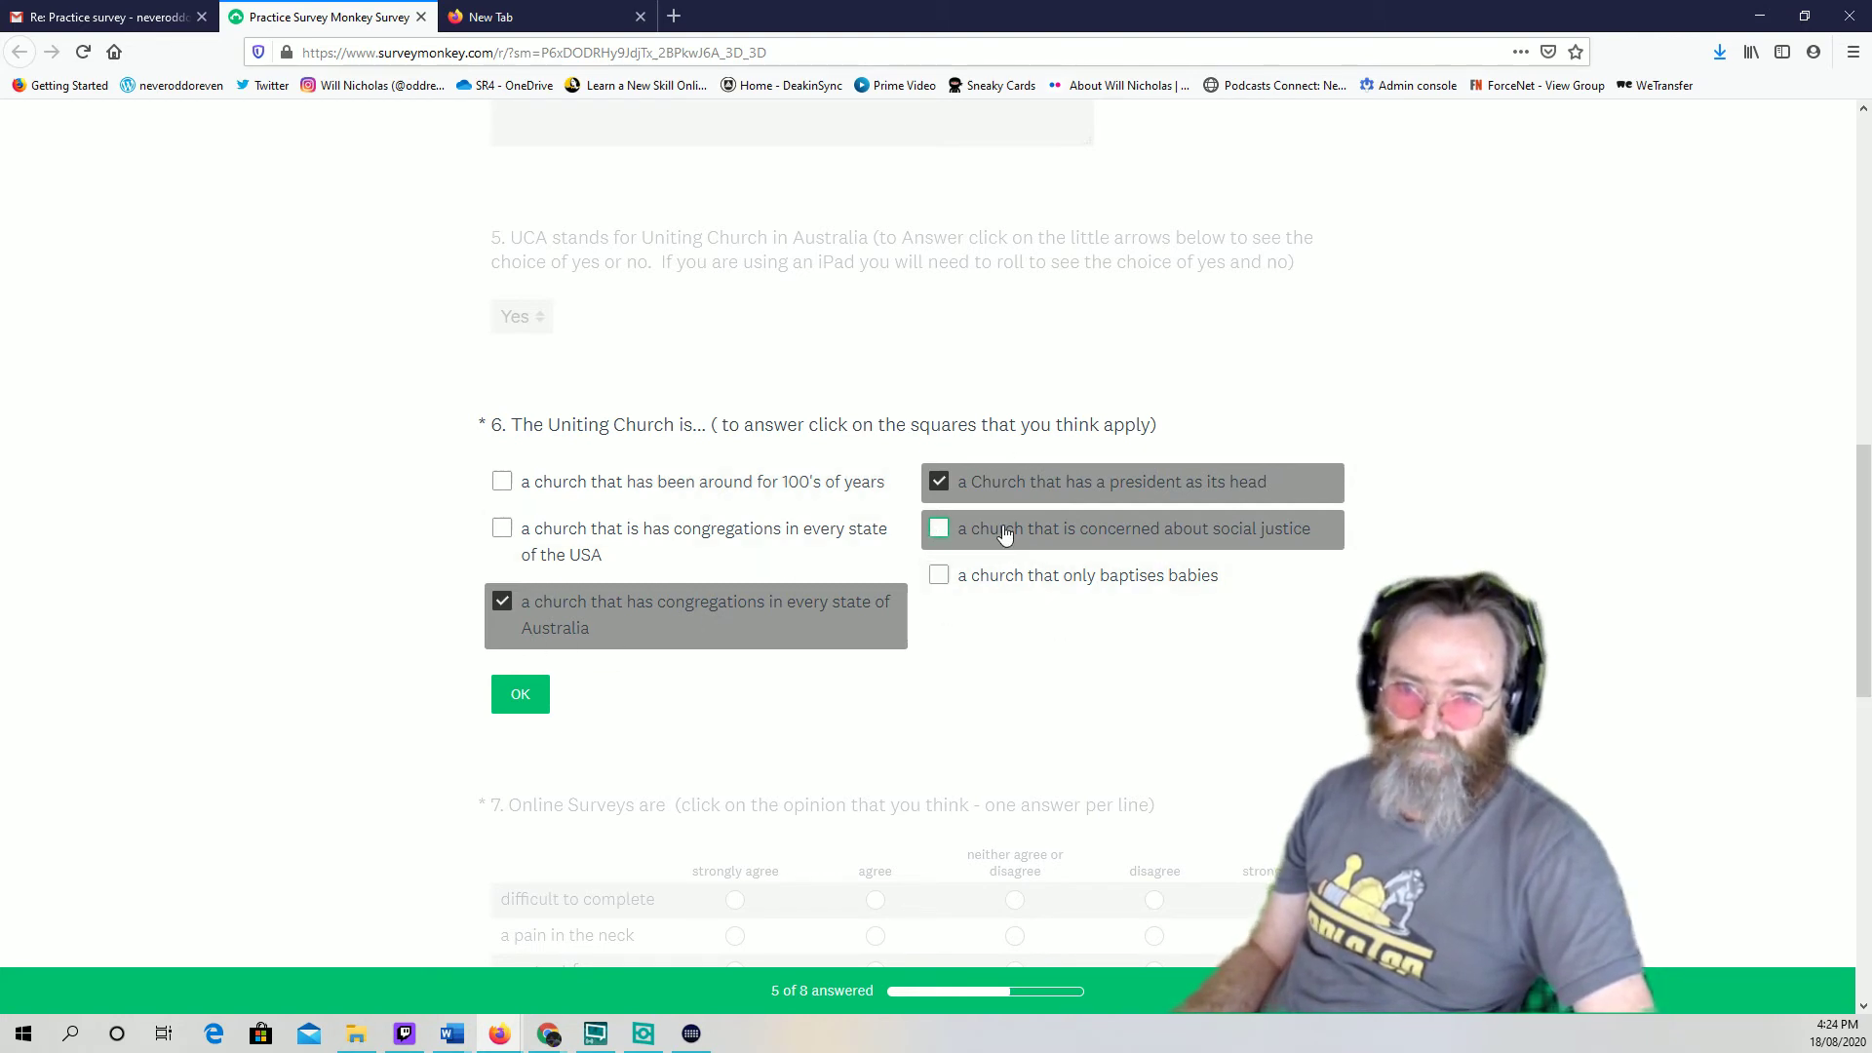
click(942, 527)
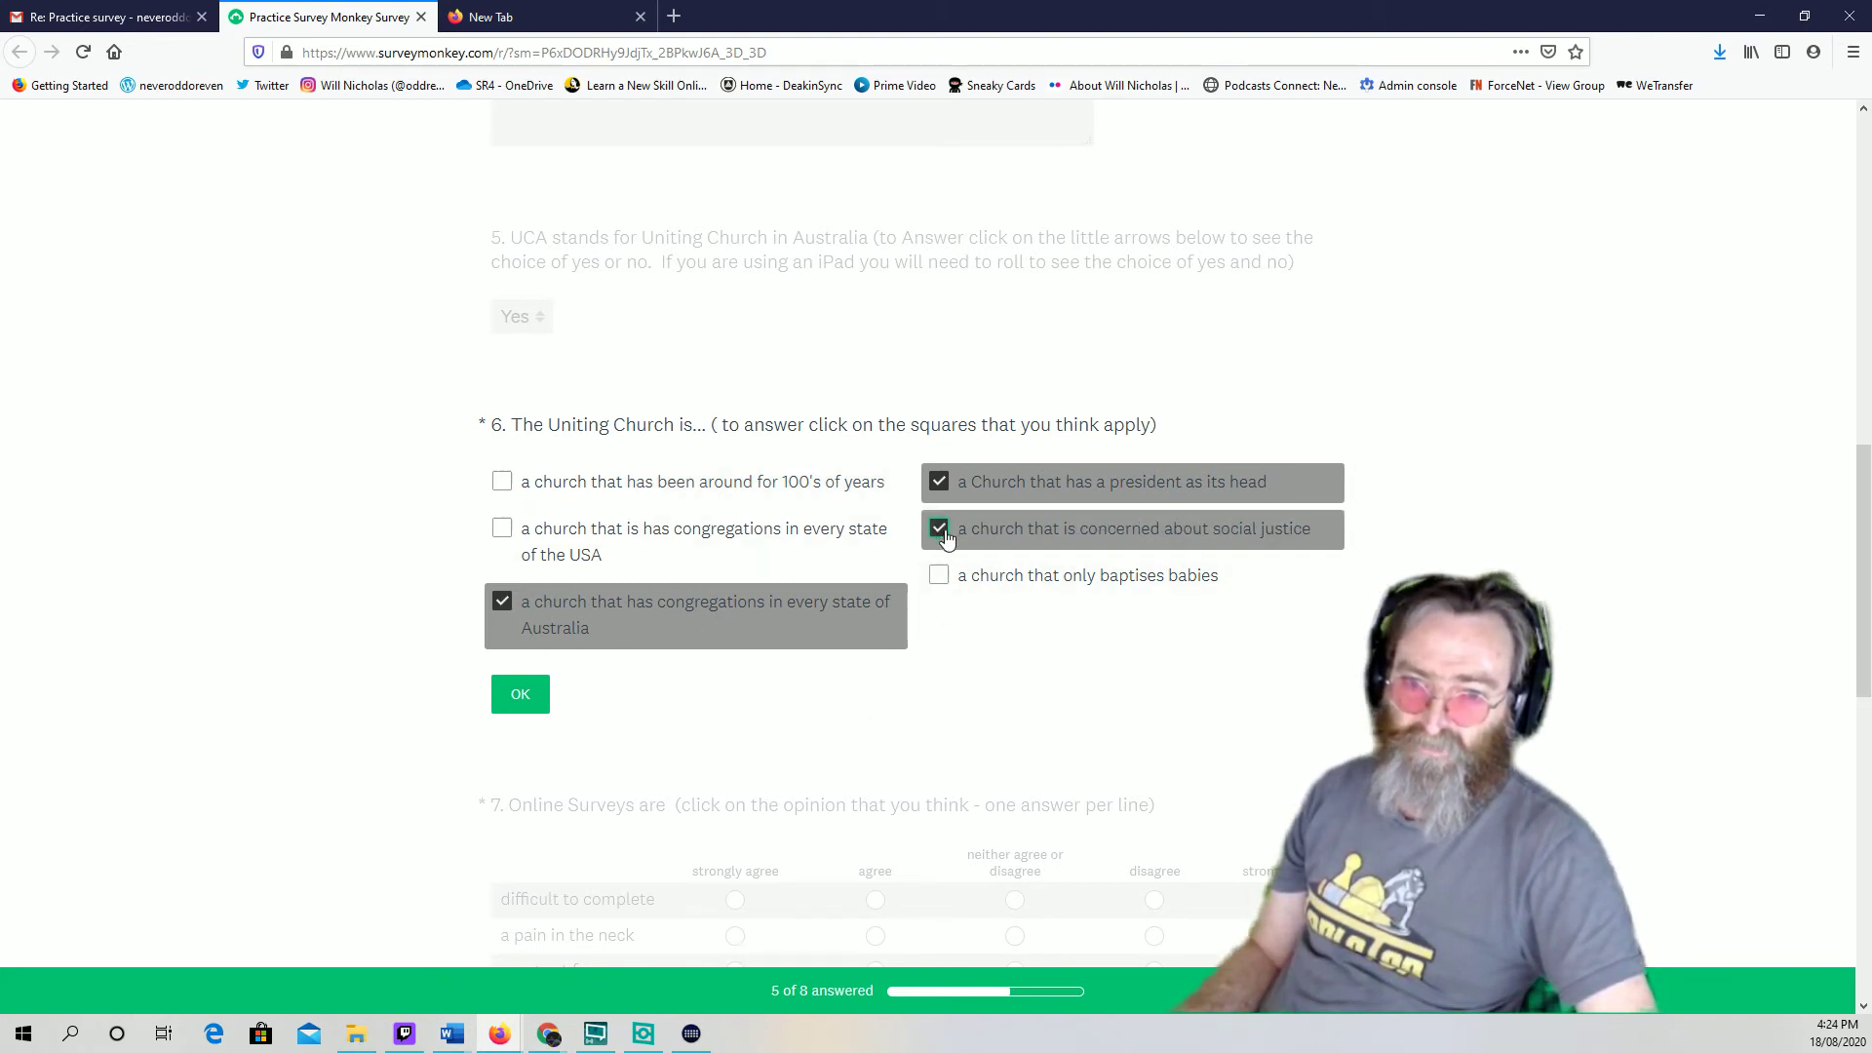
Save question 6 and rate question 7: difficult to complete disagree, pain in the neck neutral, great fun strongly agree
click(519, 693)
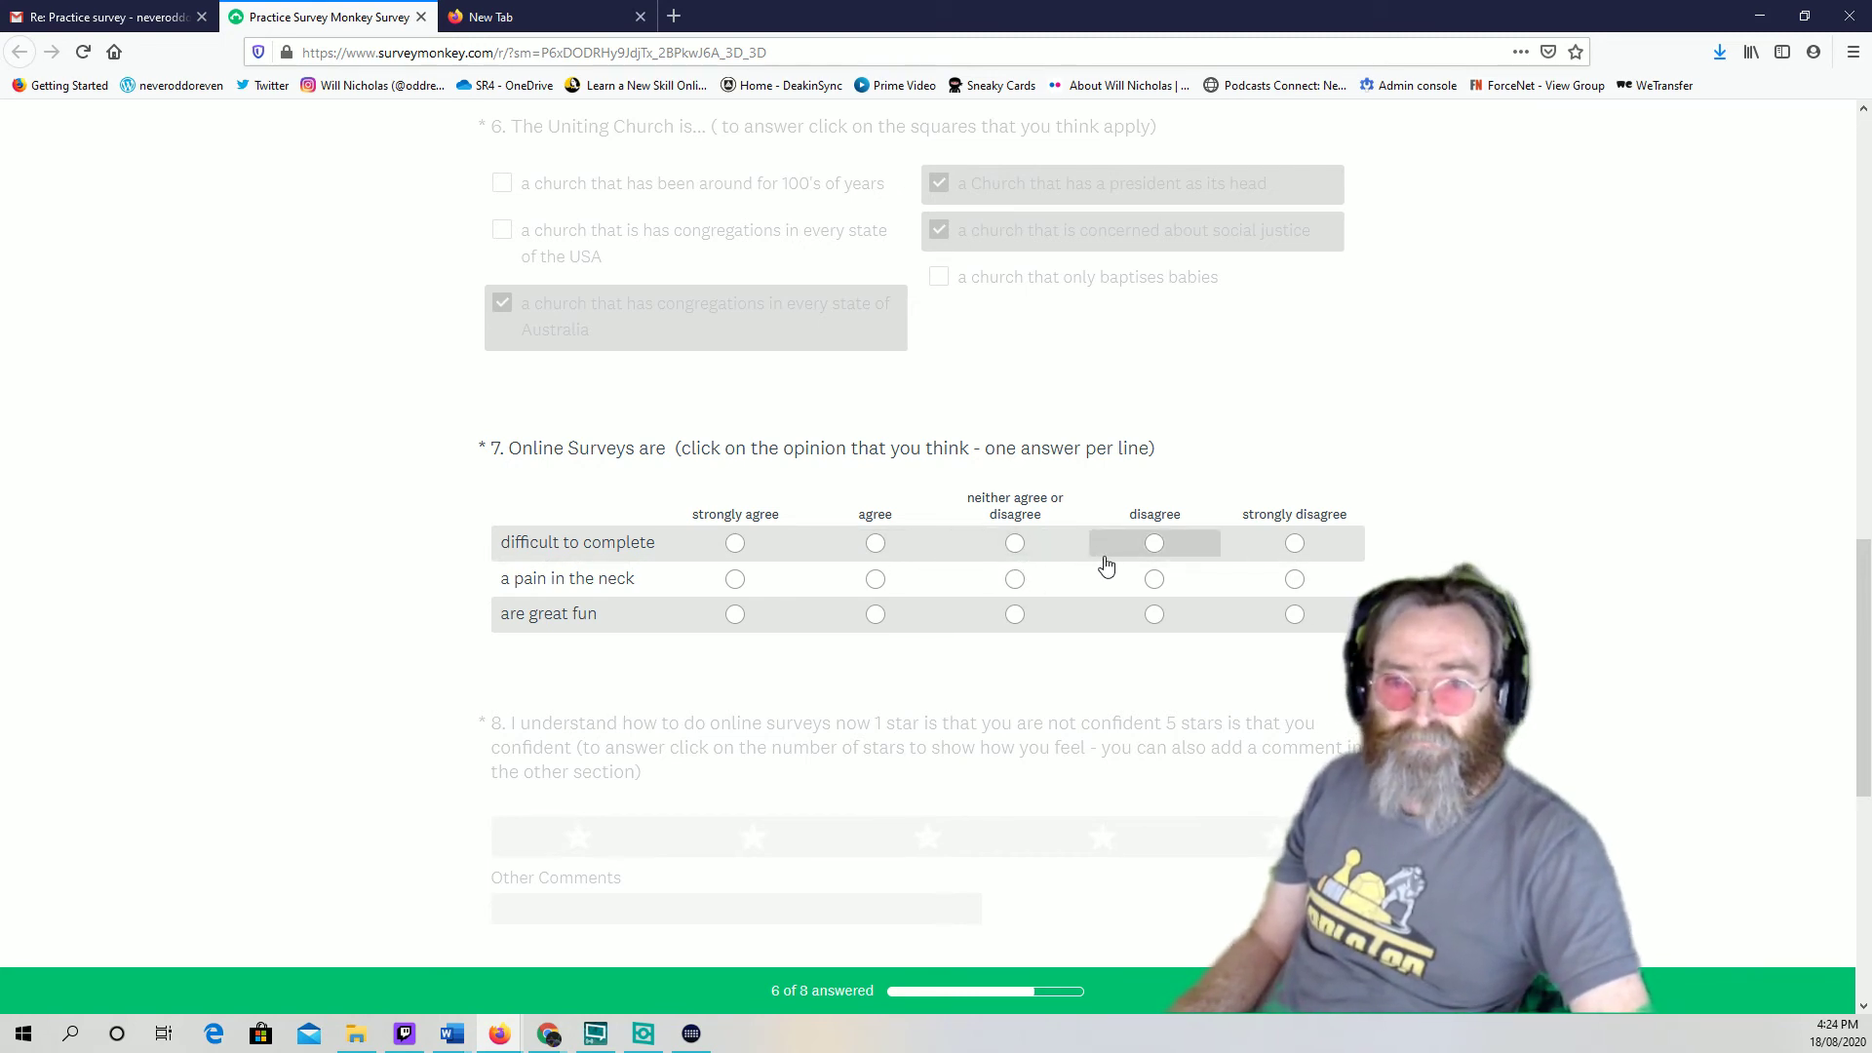
click(1152, 546)
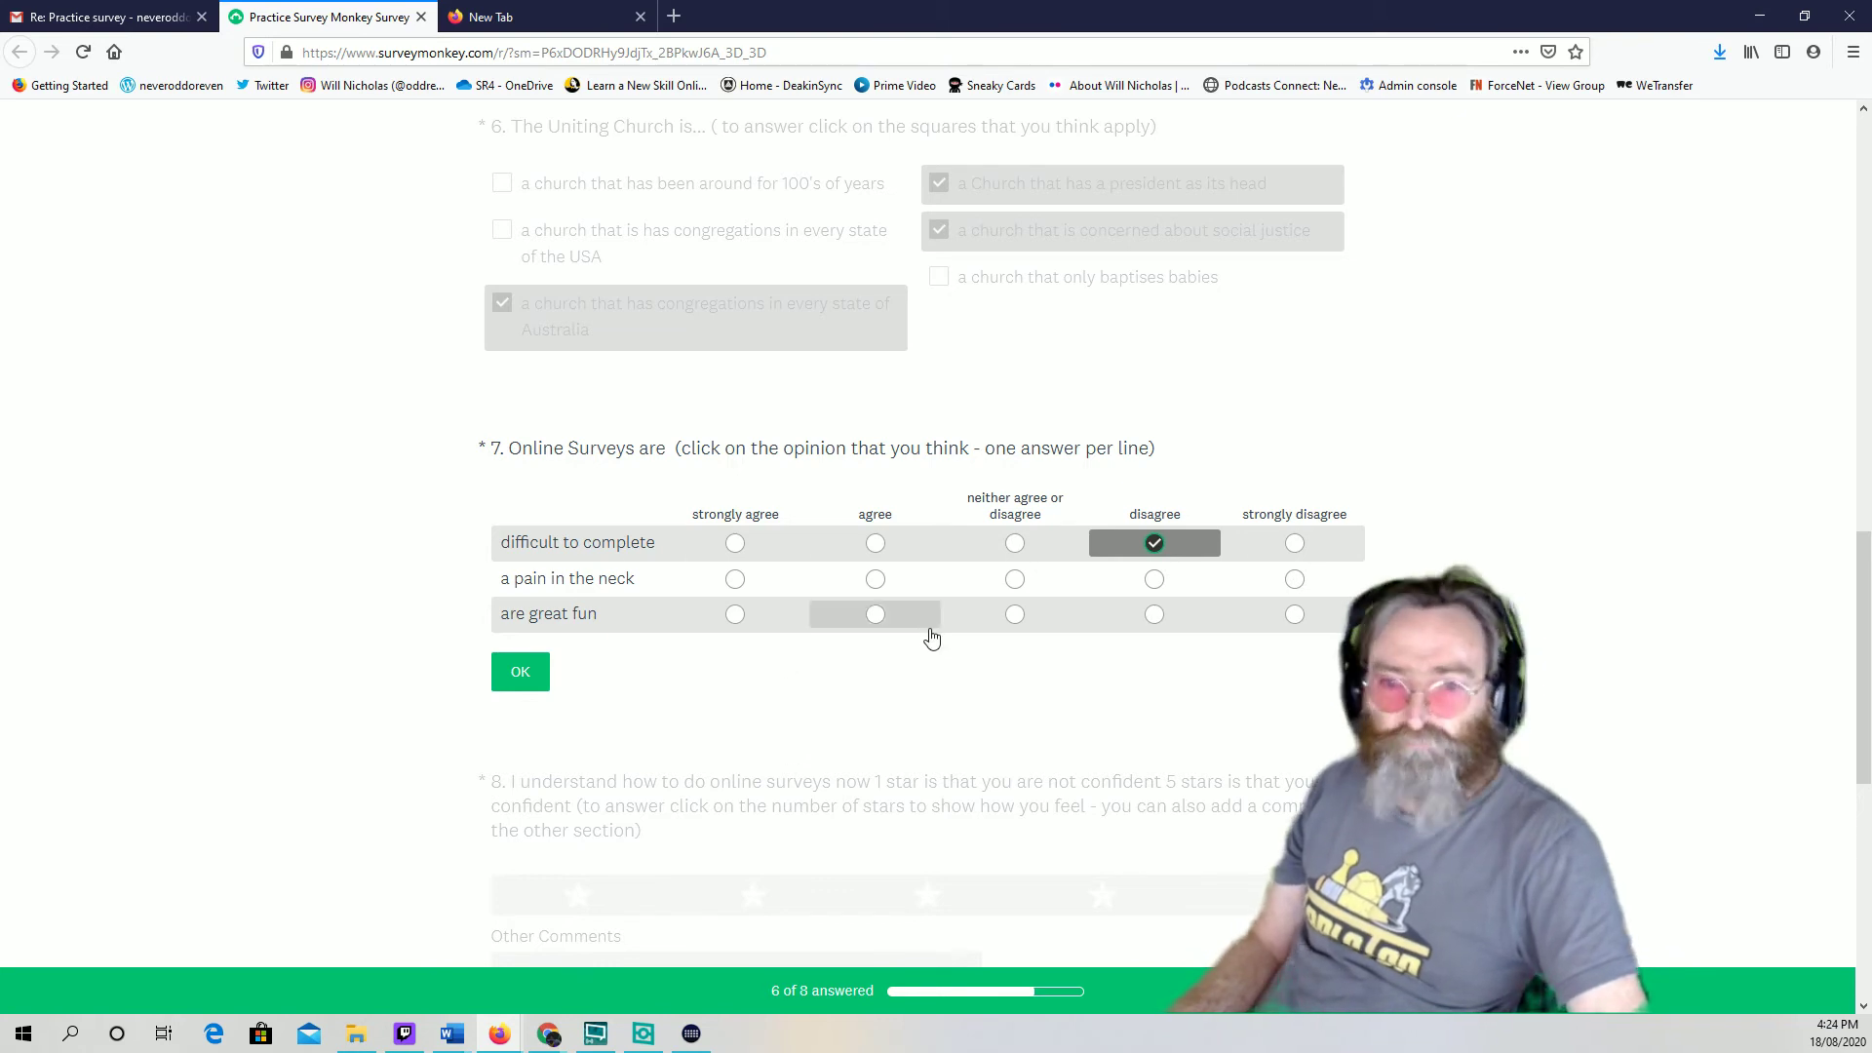
click(1014, 587)
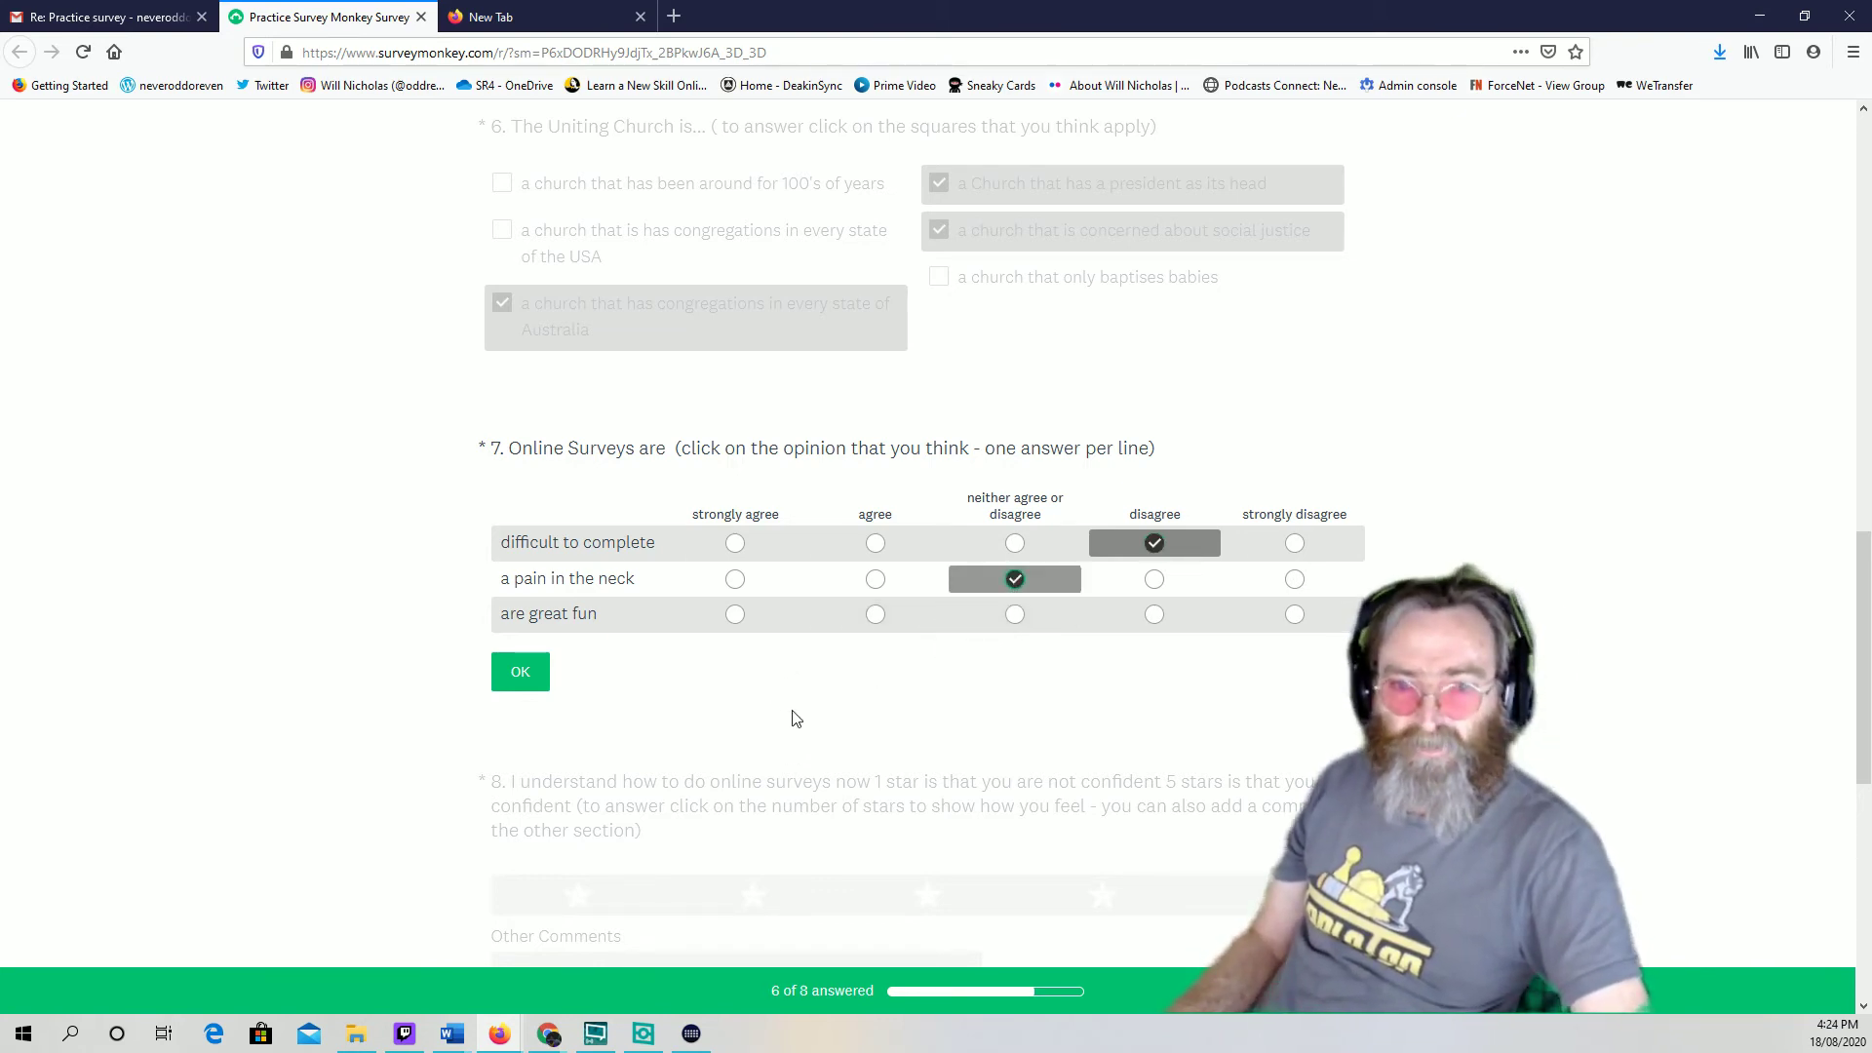
click(733, 616)
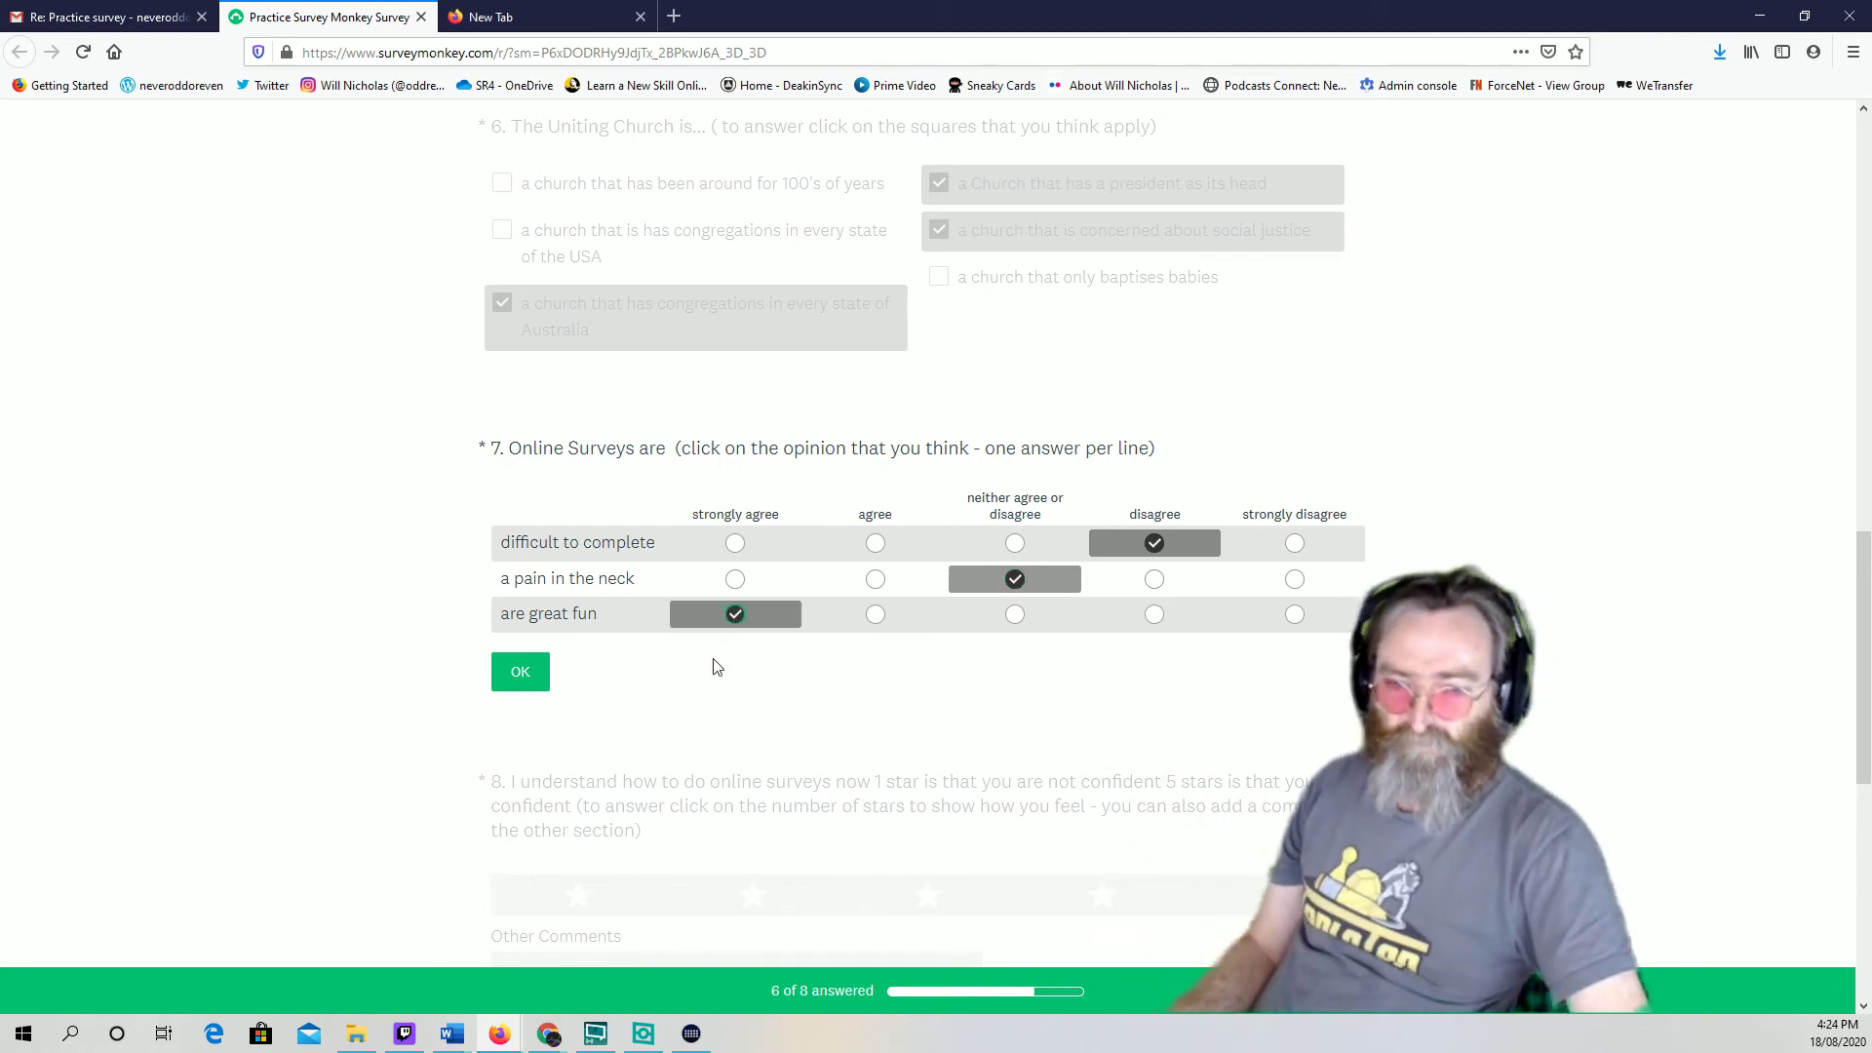
scroll(716, 682, down, 2)
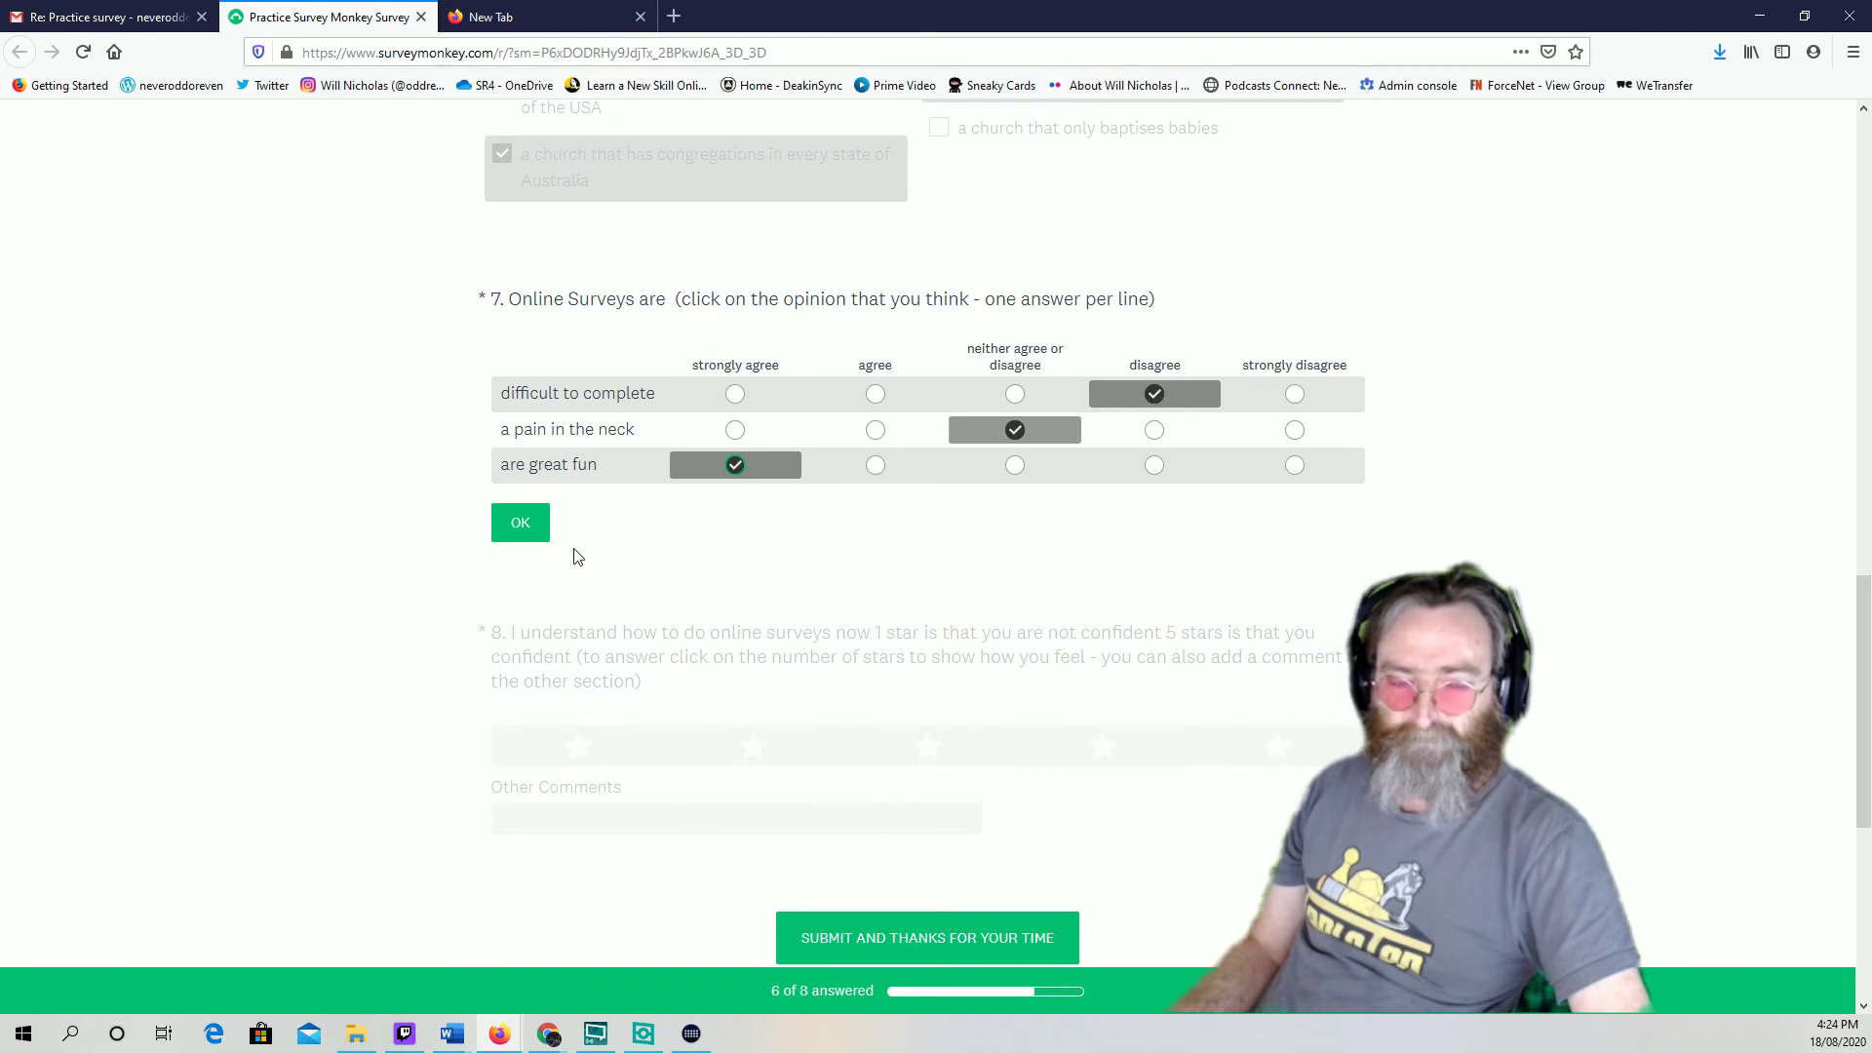
Save question 7, give question 8 five stars, and comment 'whoo hoo! that was great'
click(525, 531)
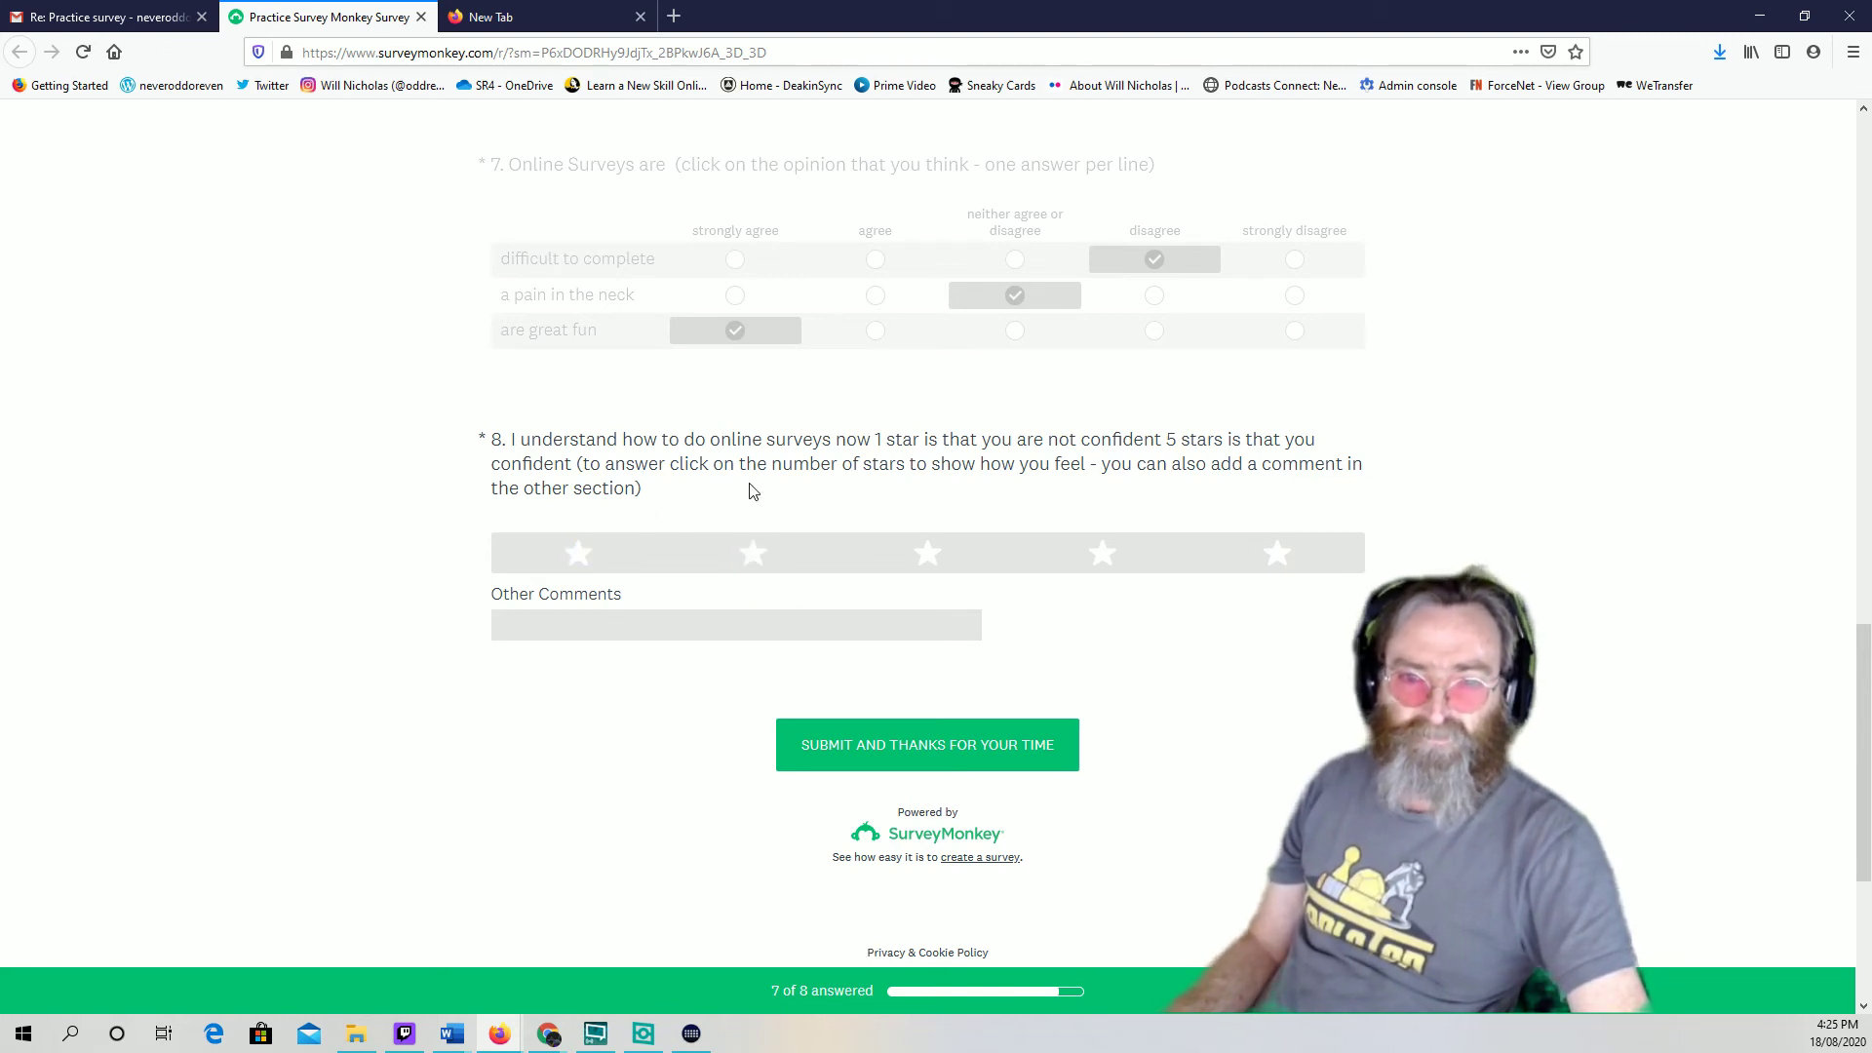
click(1276, 553)
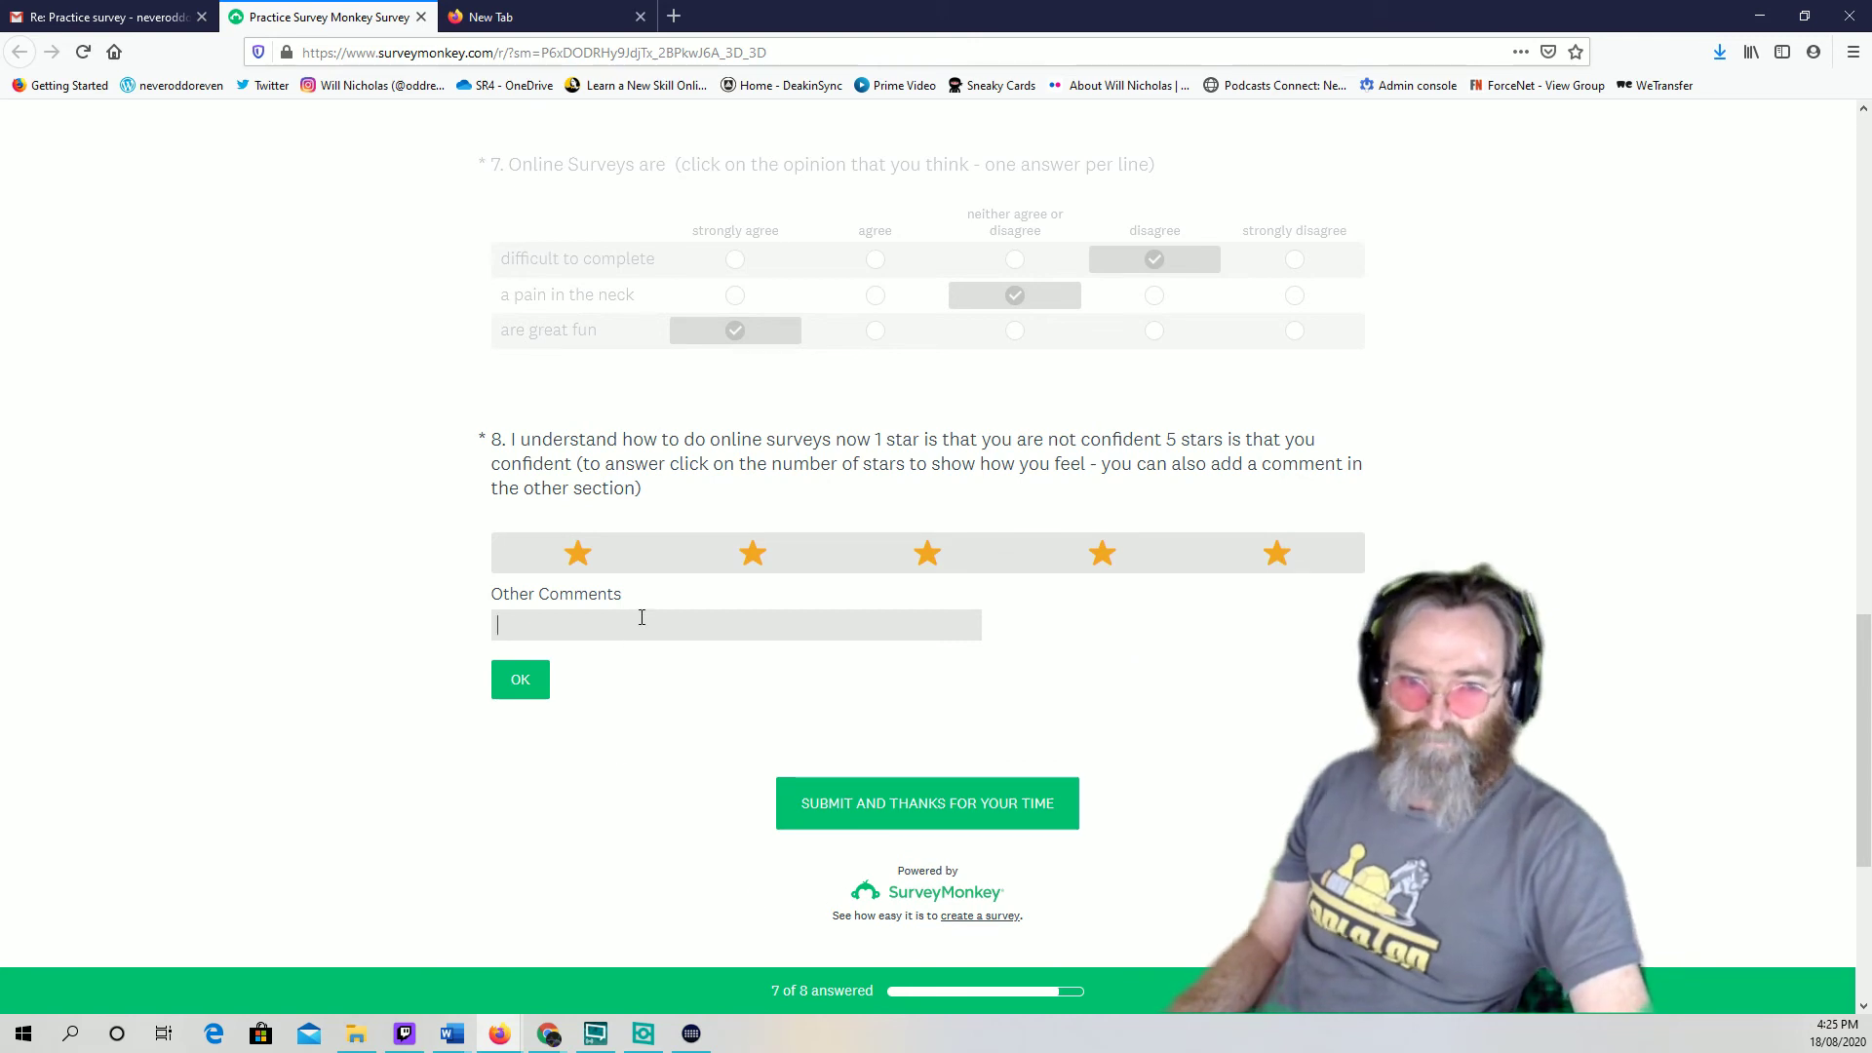
text(who)
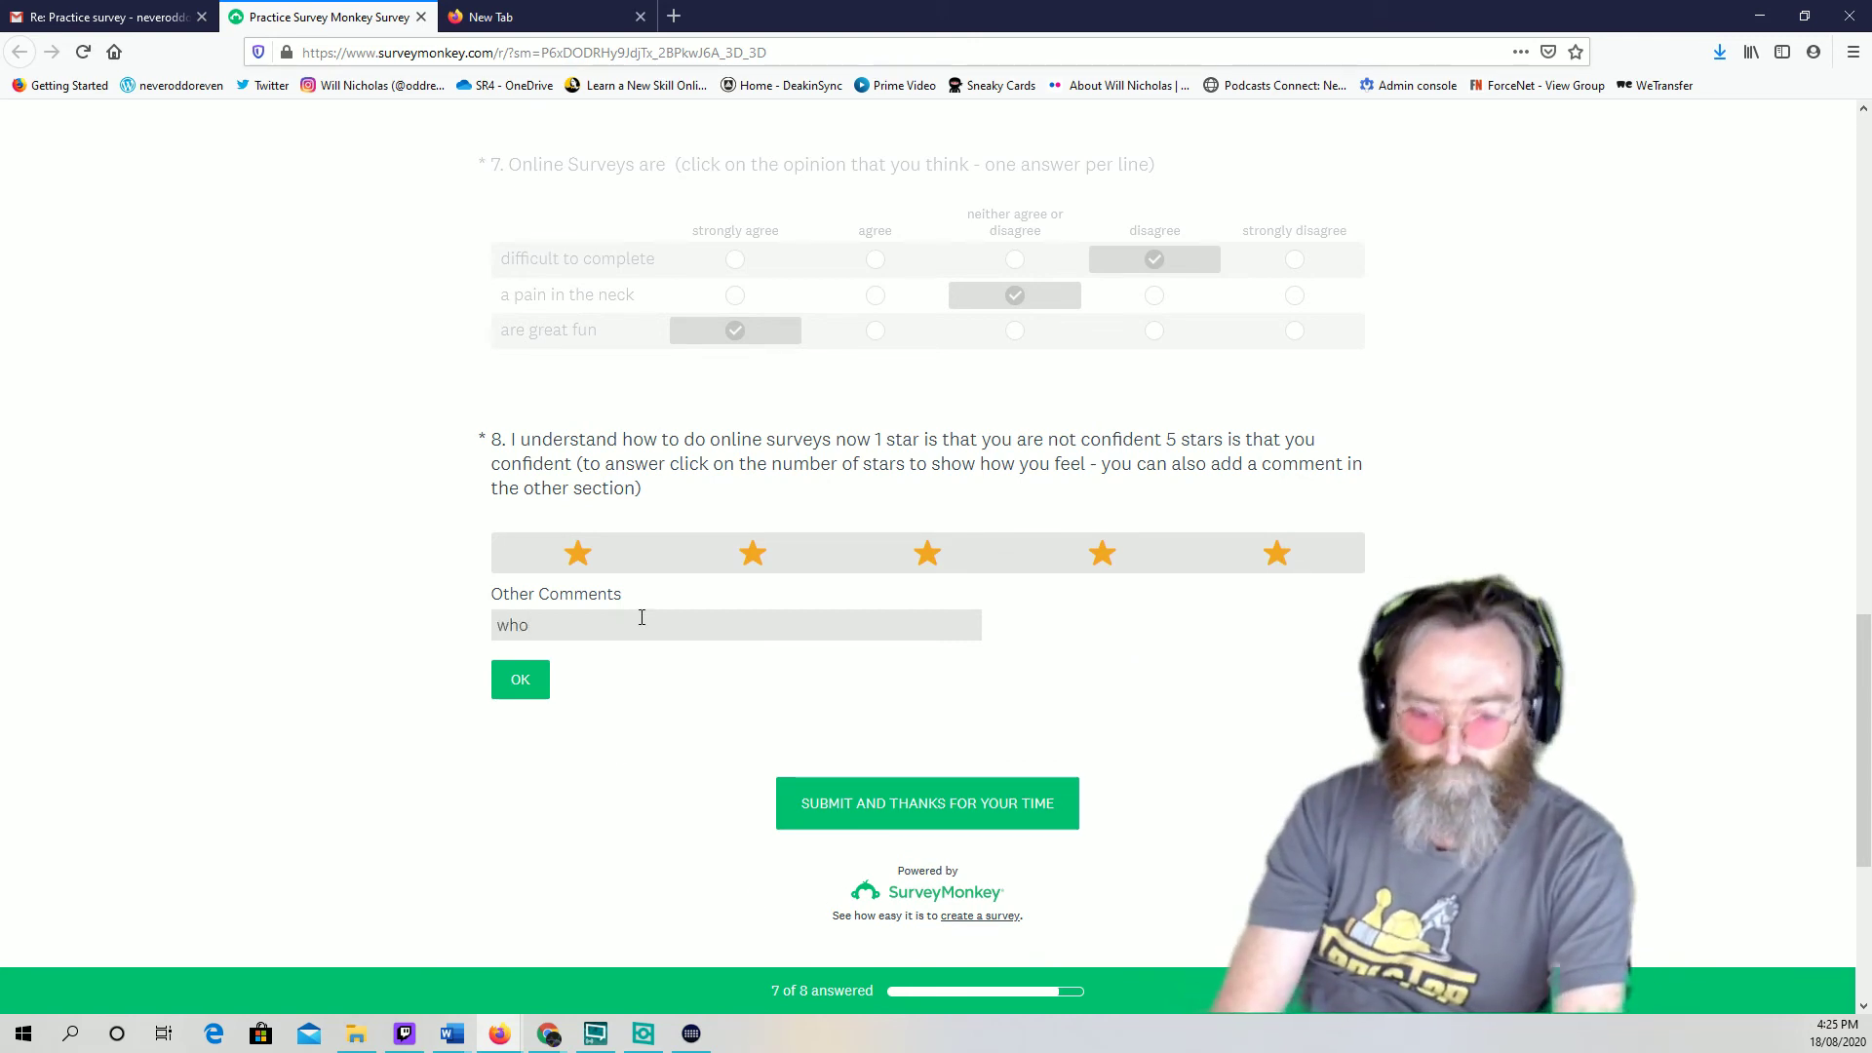
text(o hoo)
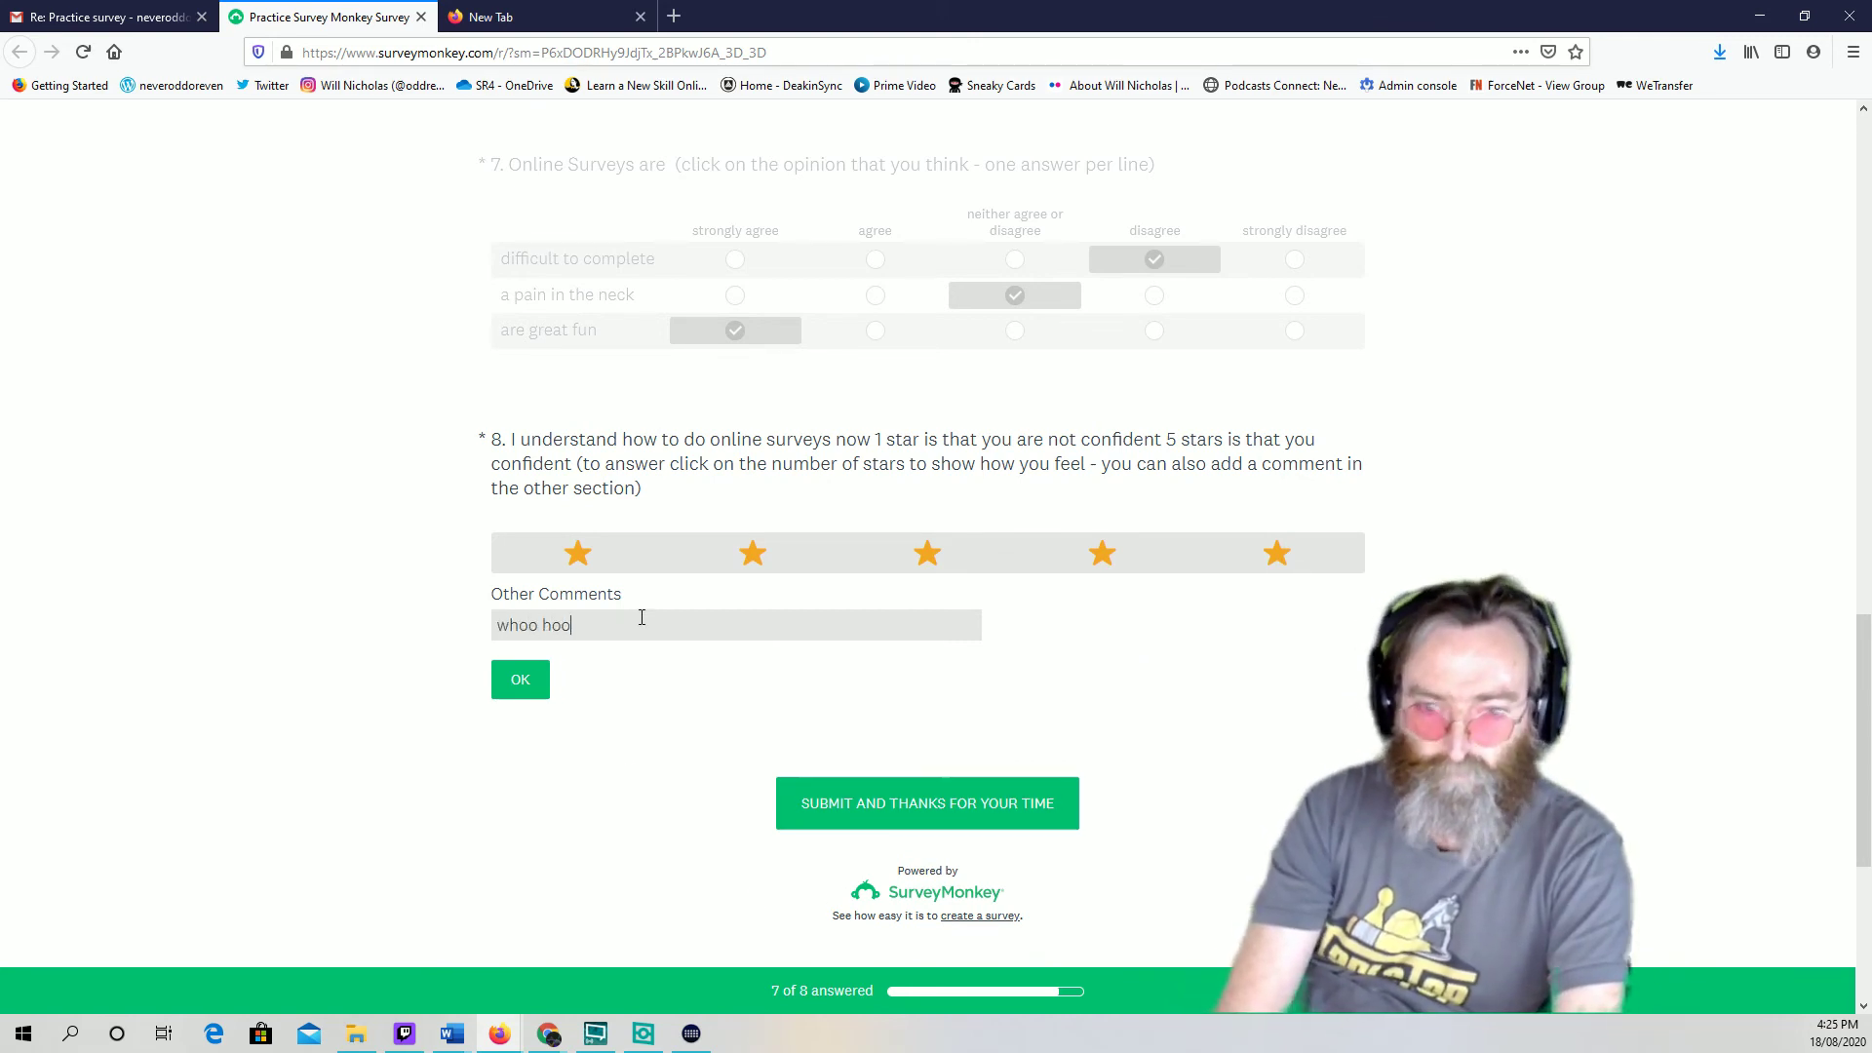
text(! thaT)
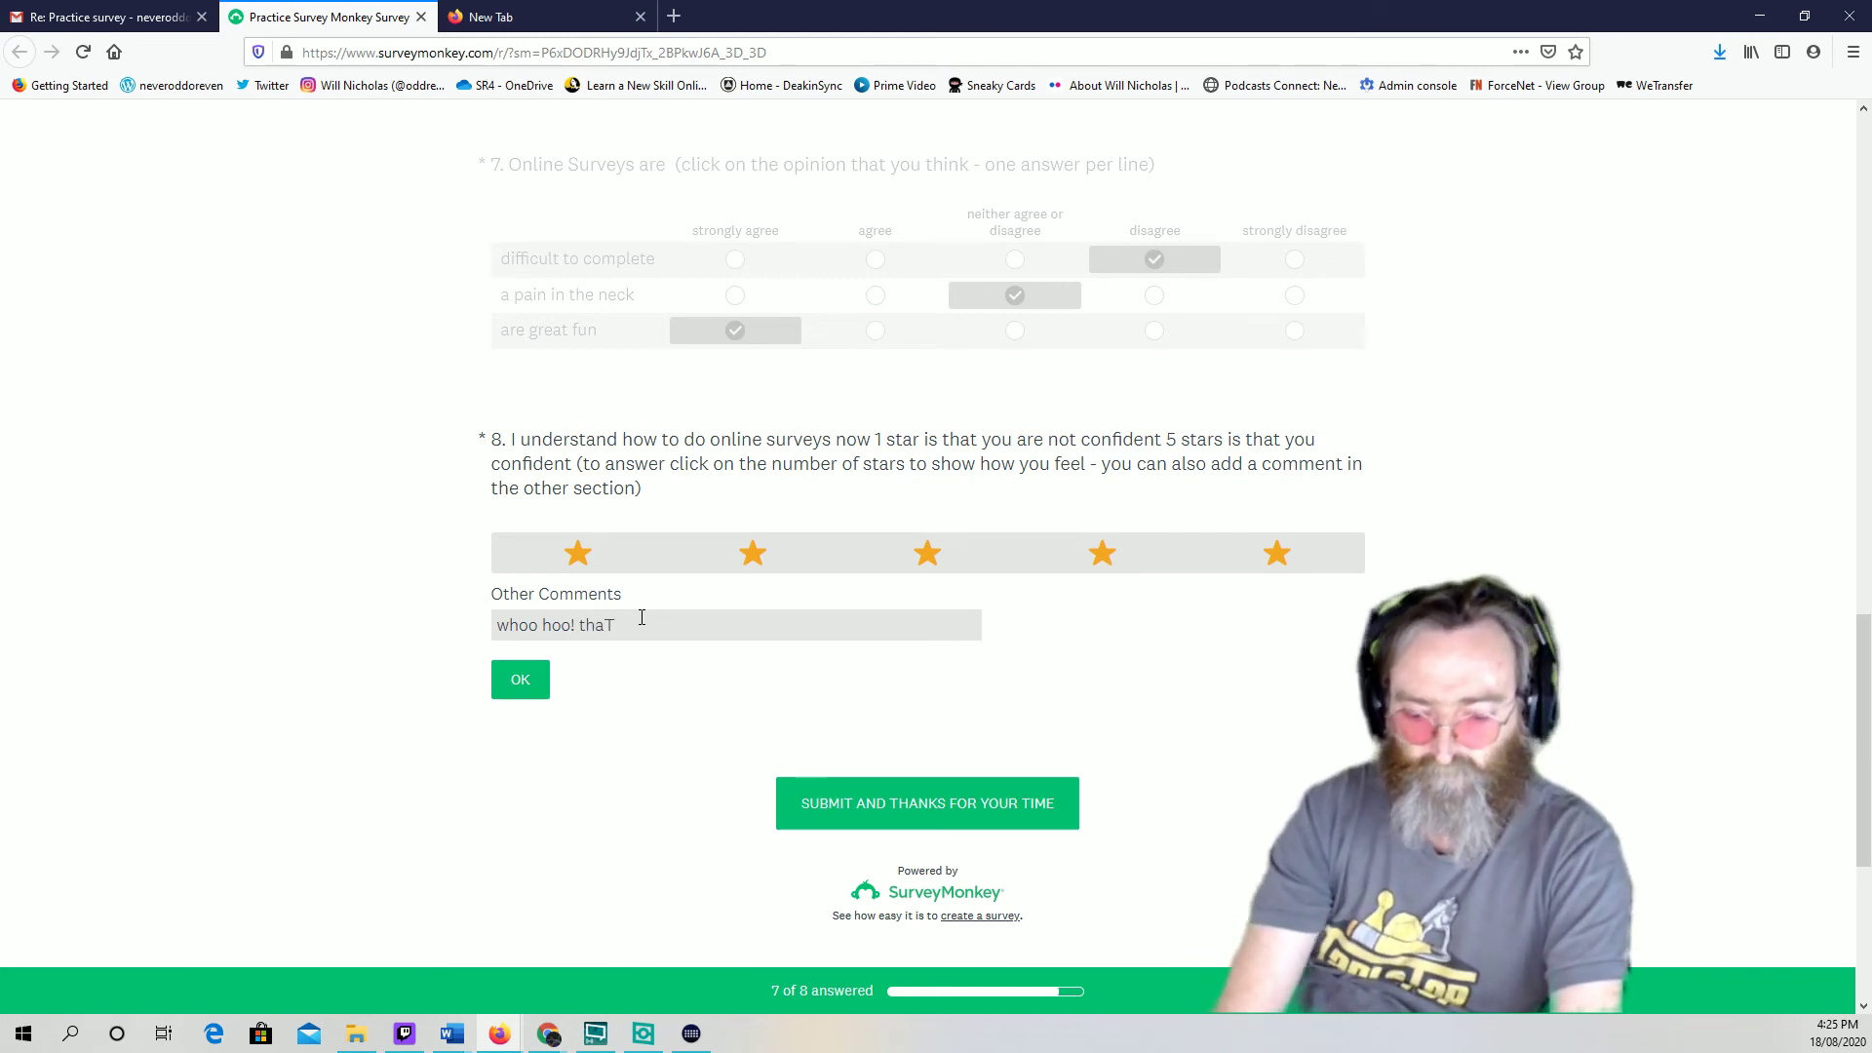
key(BackSpace)
text(t was g)
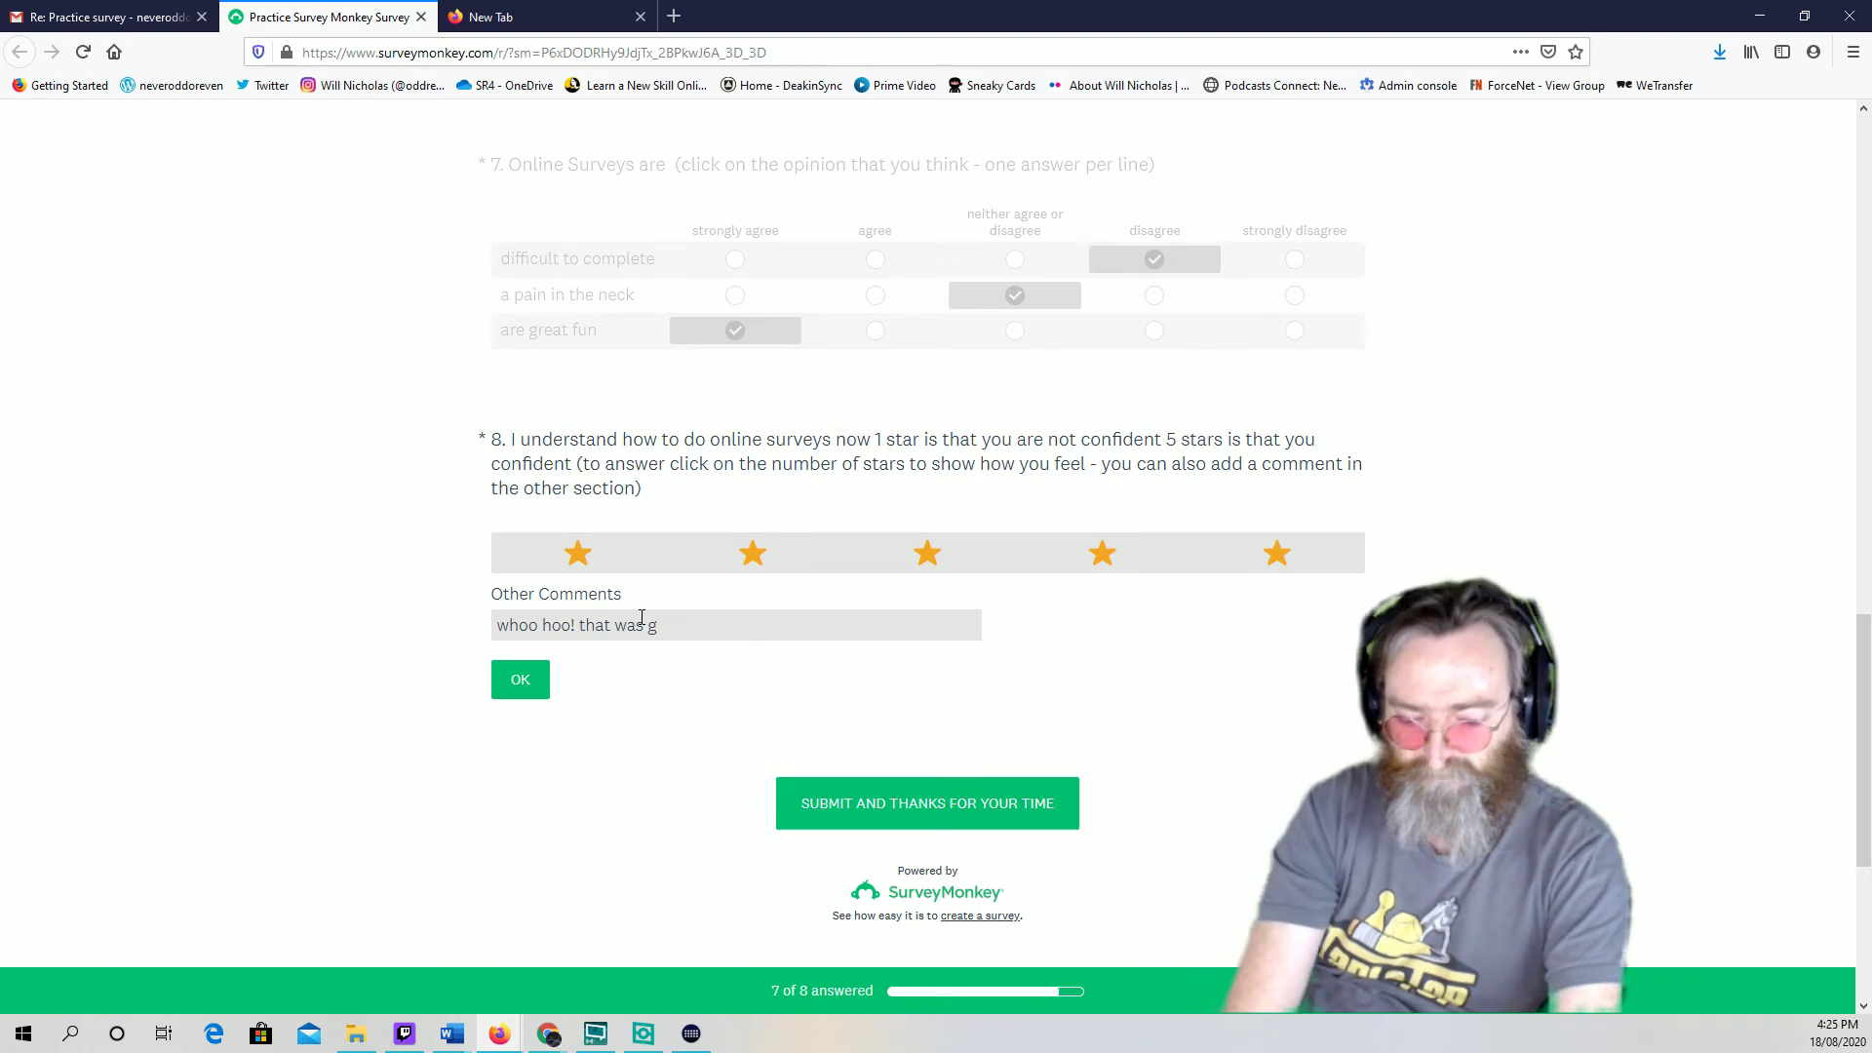
text(reat)
key(BackSpace)
text(T)
key(BackSpace)
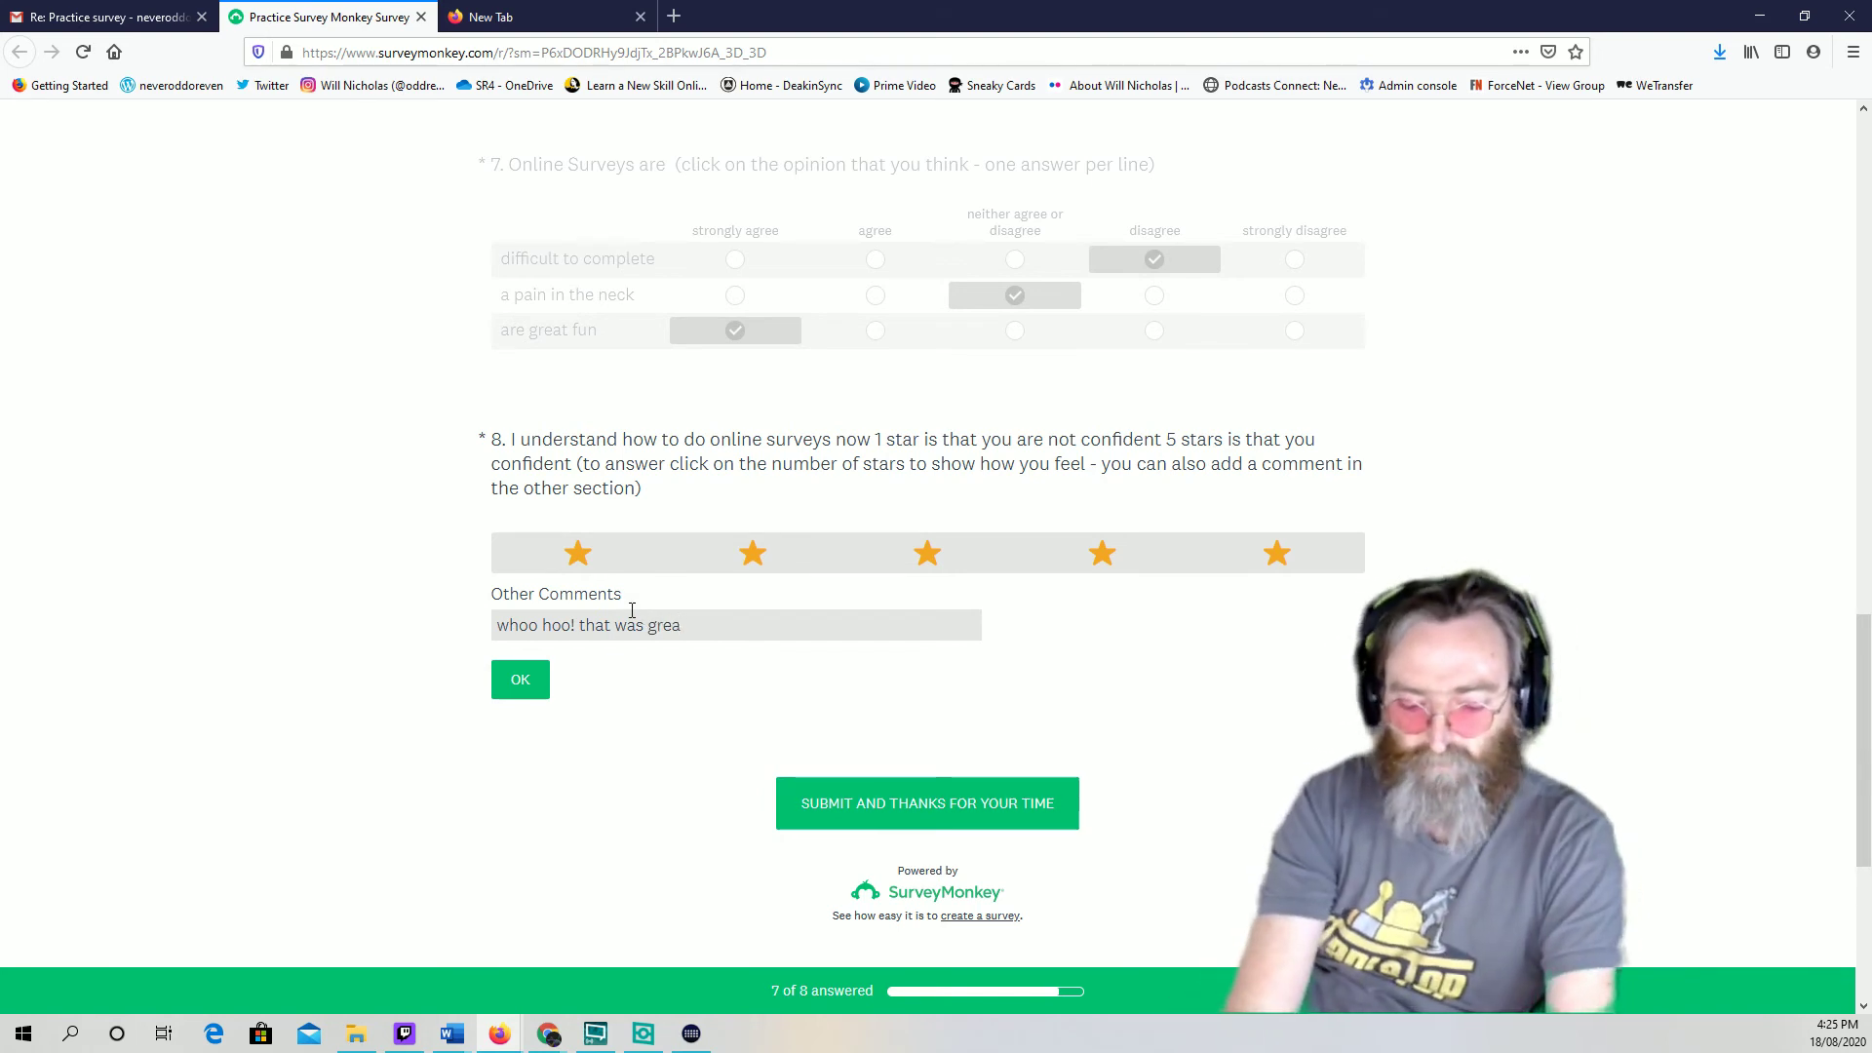
text(t)
key(BackSpace)
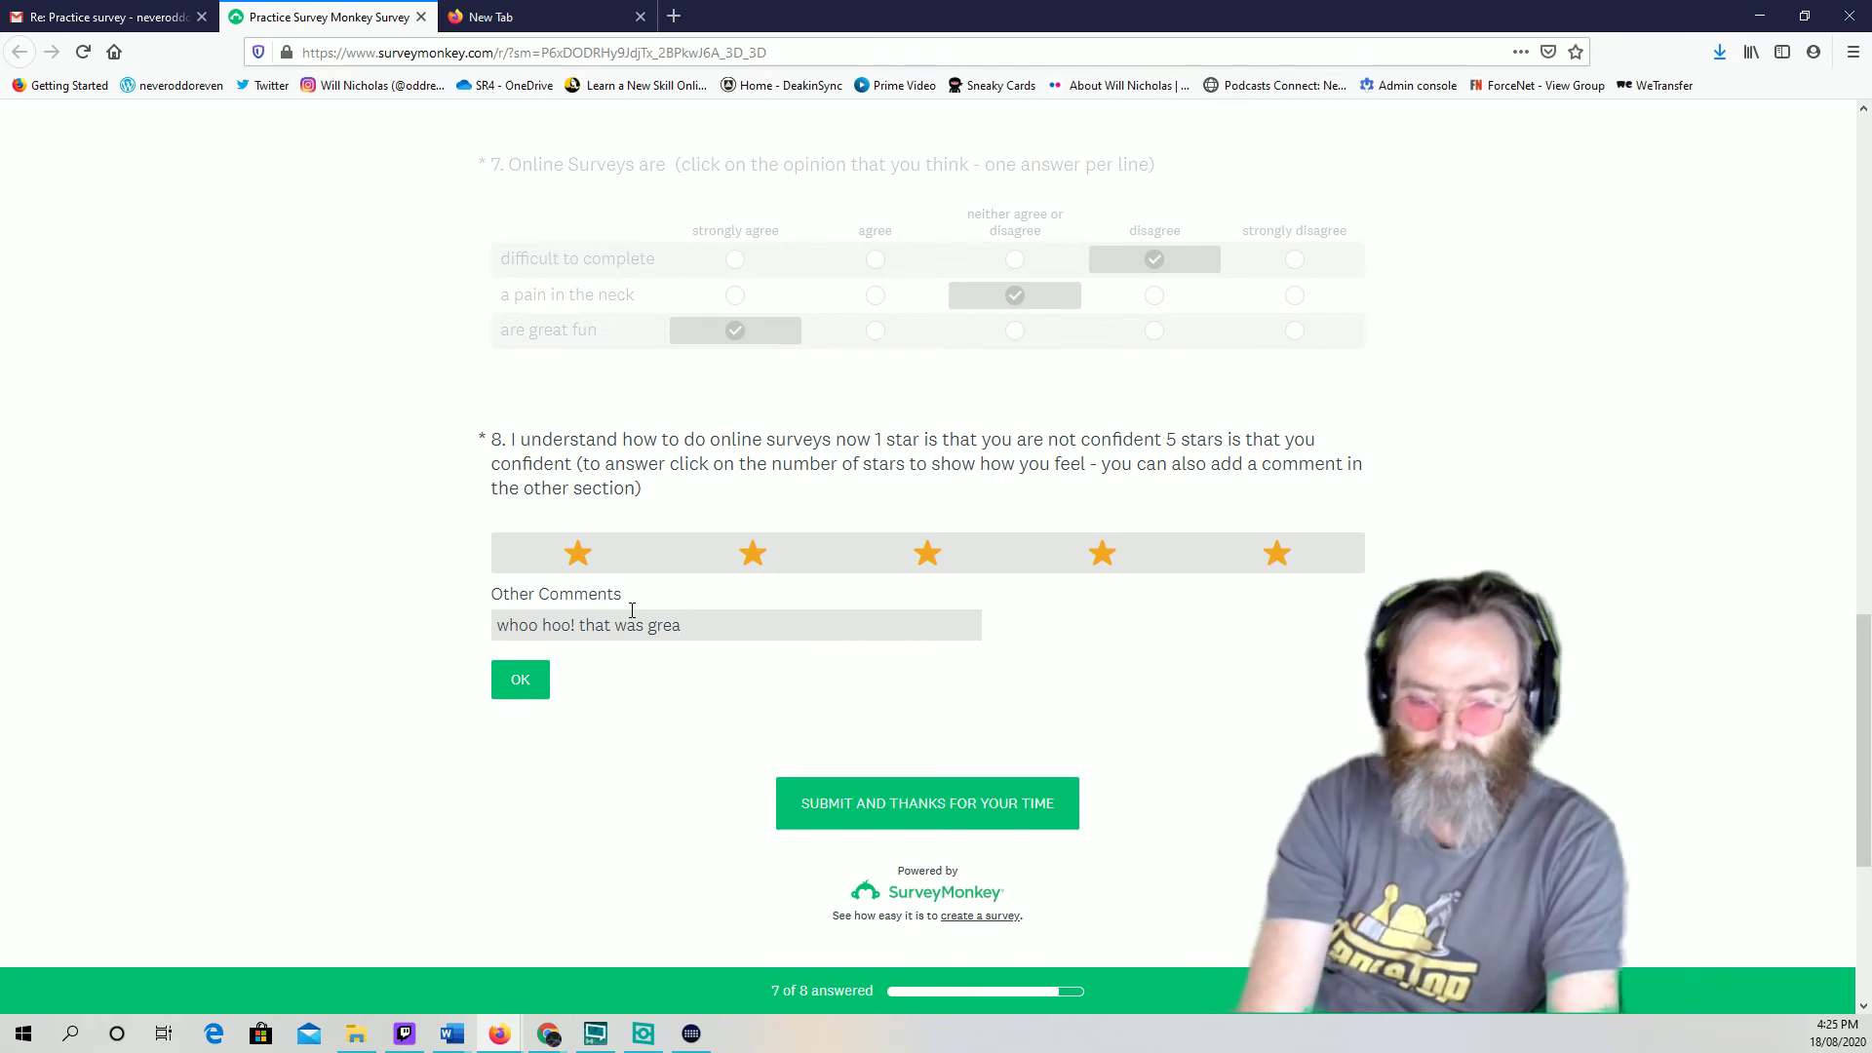
Finish the comment, confirm question 8, and submit the completed survey
text(t)
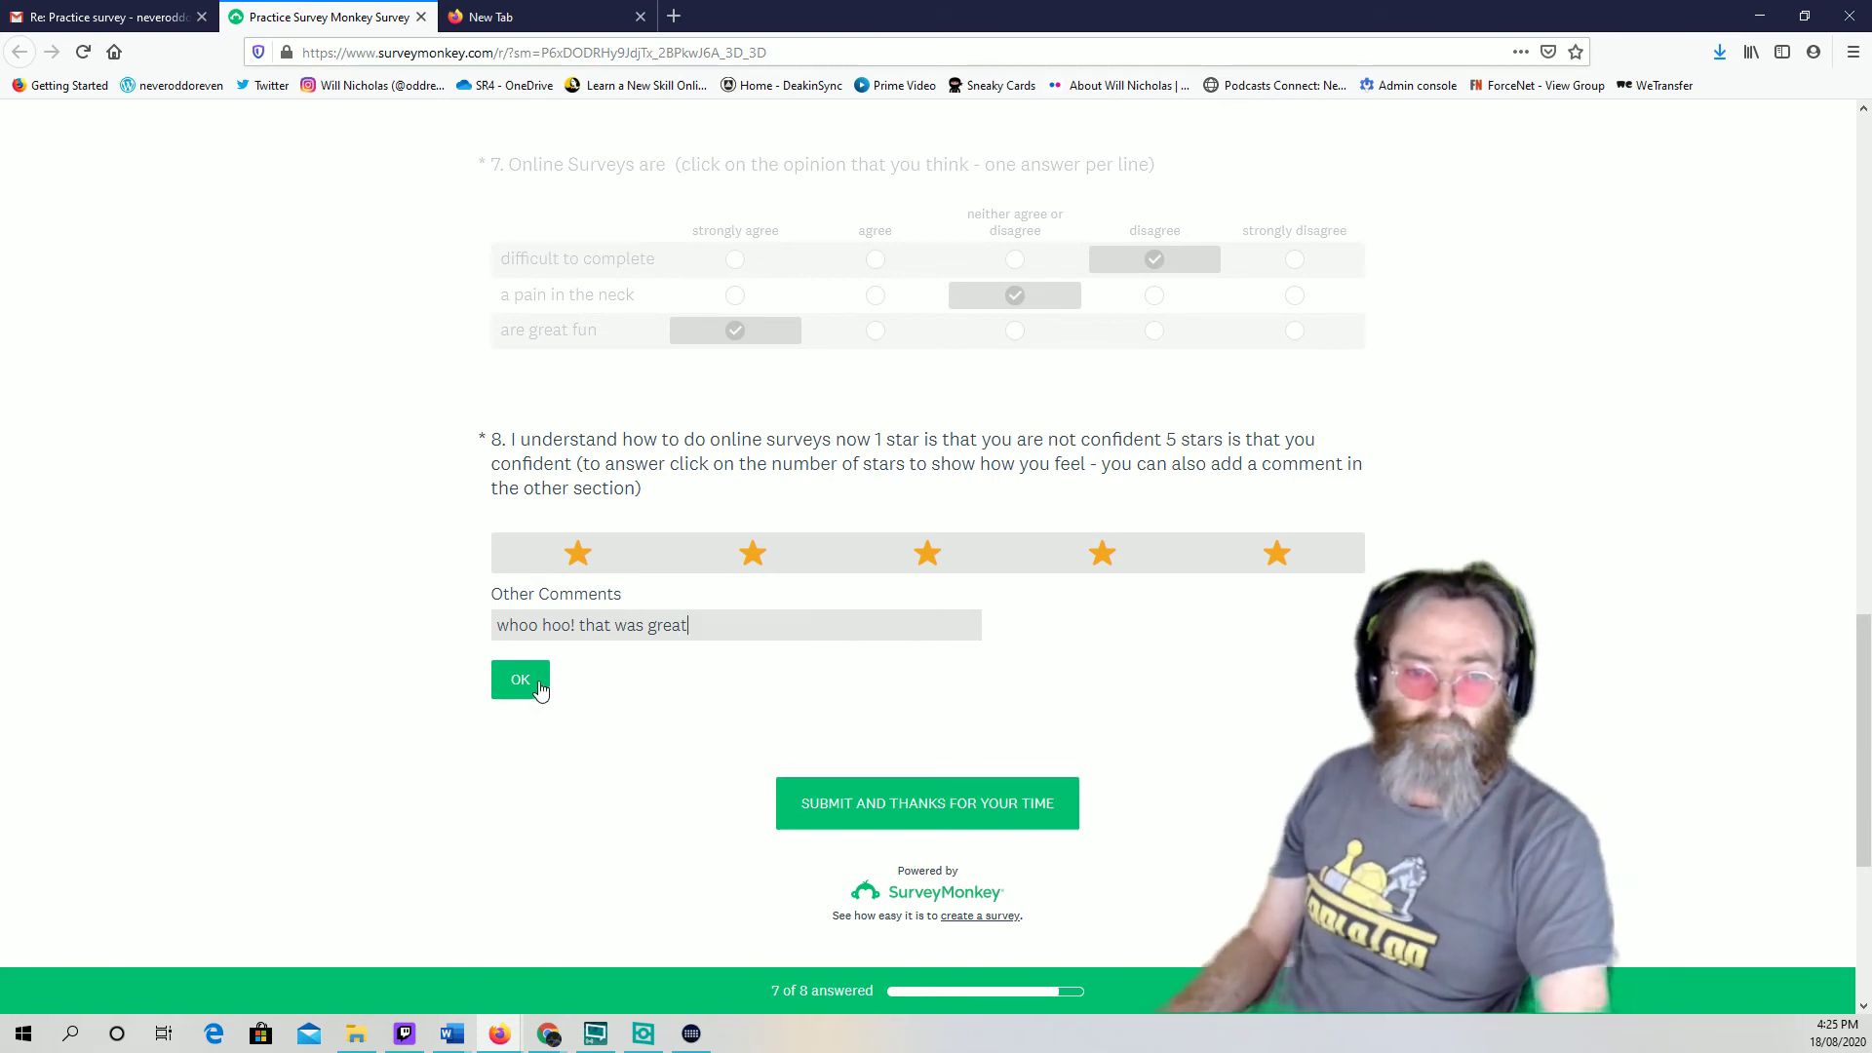
click(538, 686)
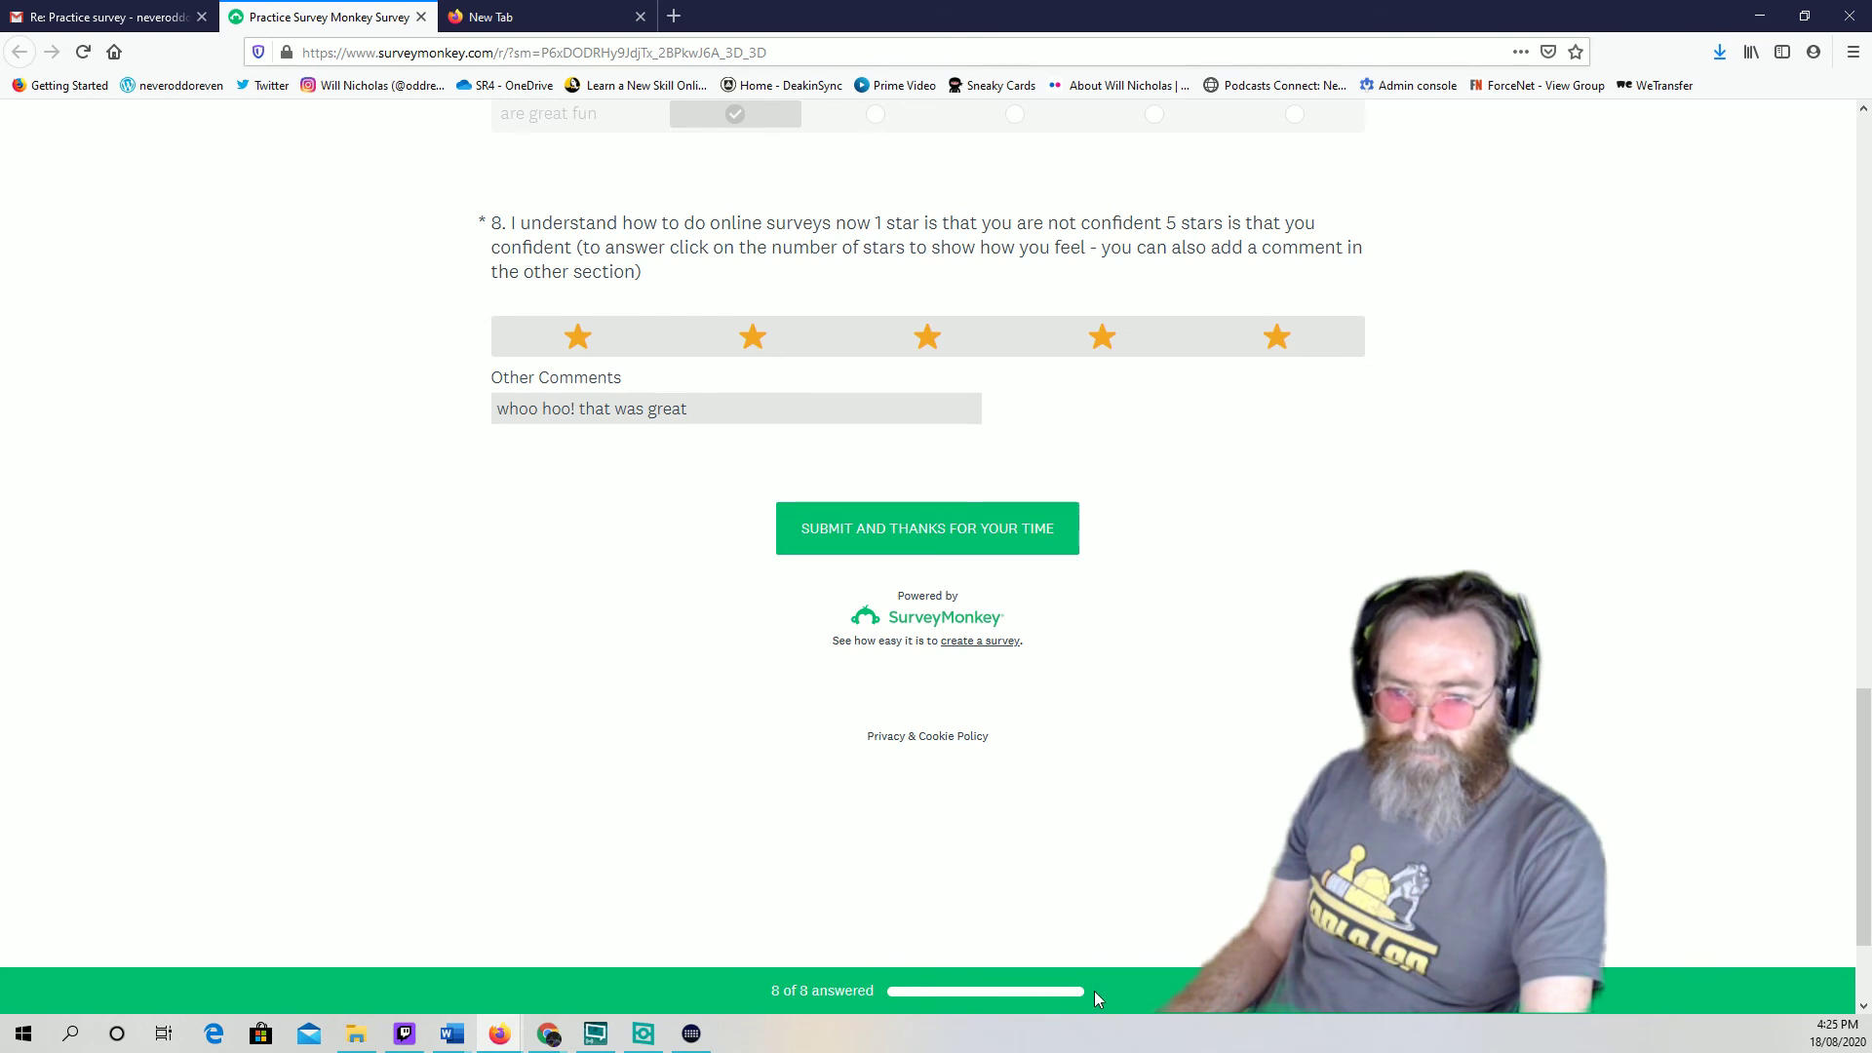
click(965, 531)
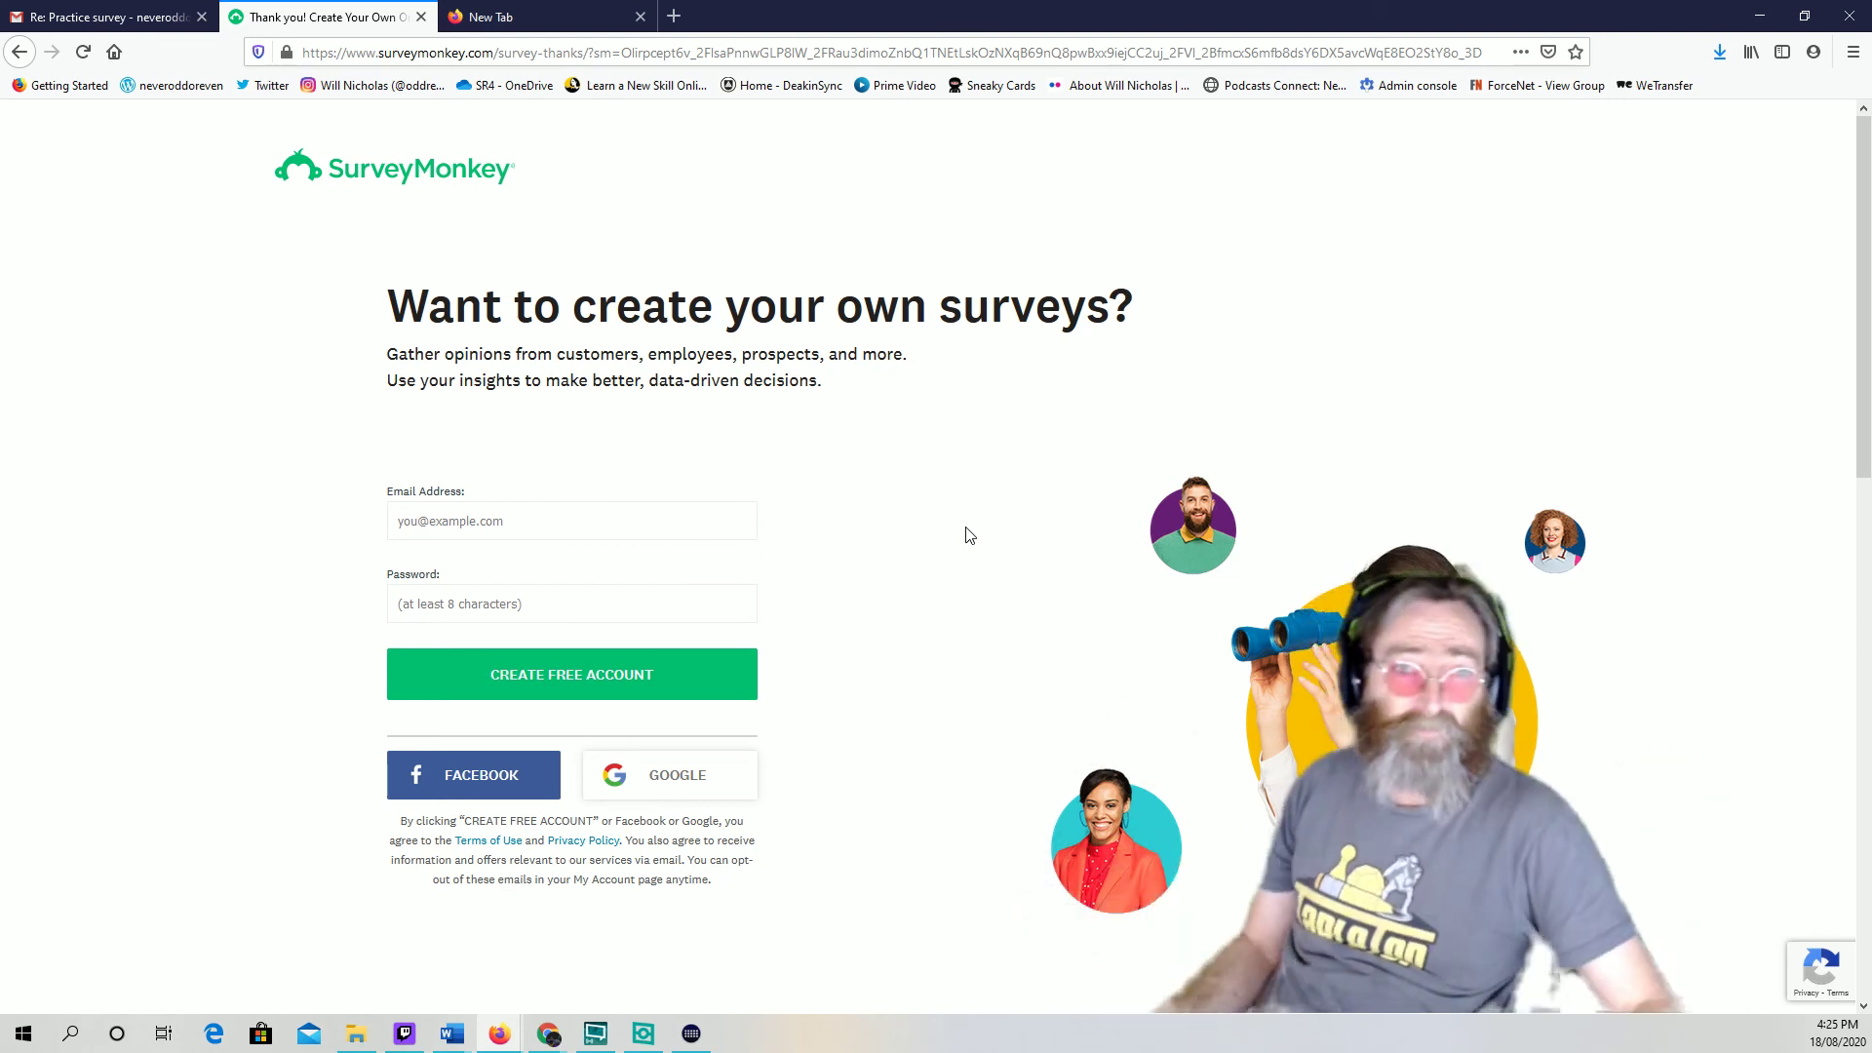
Close the SurveyMonkey thank-you tab in Firefox, leaving the New Tab page open
click(422, 16)
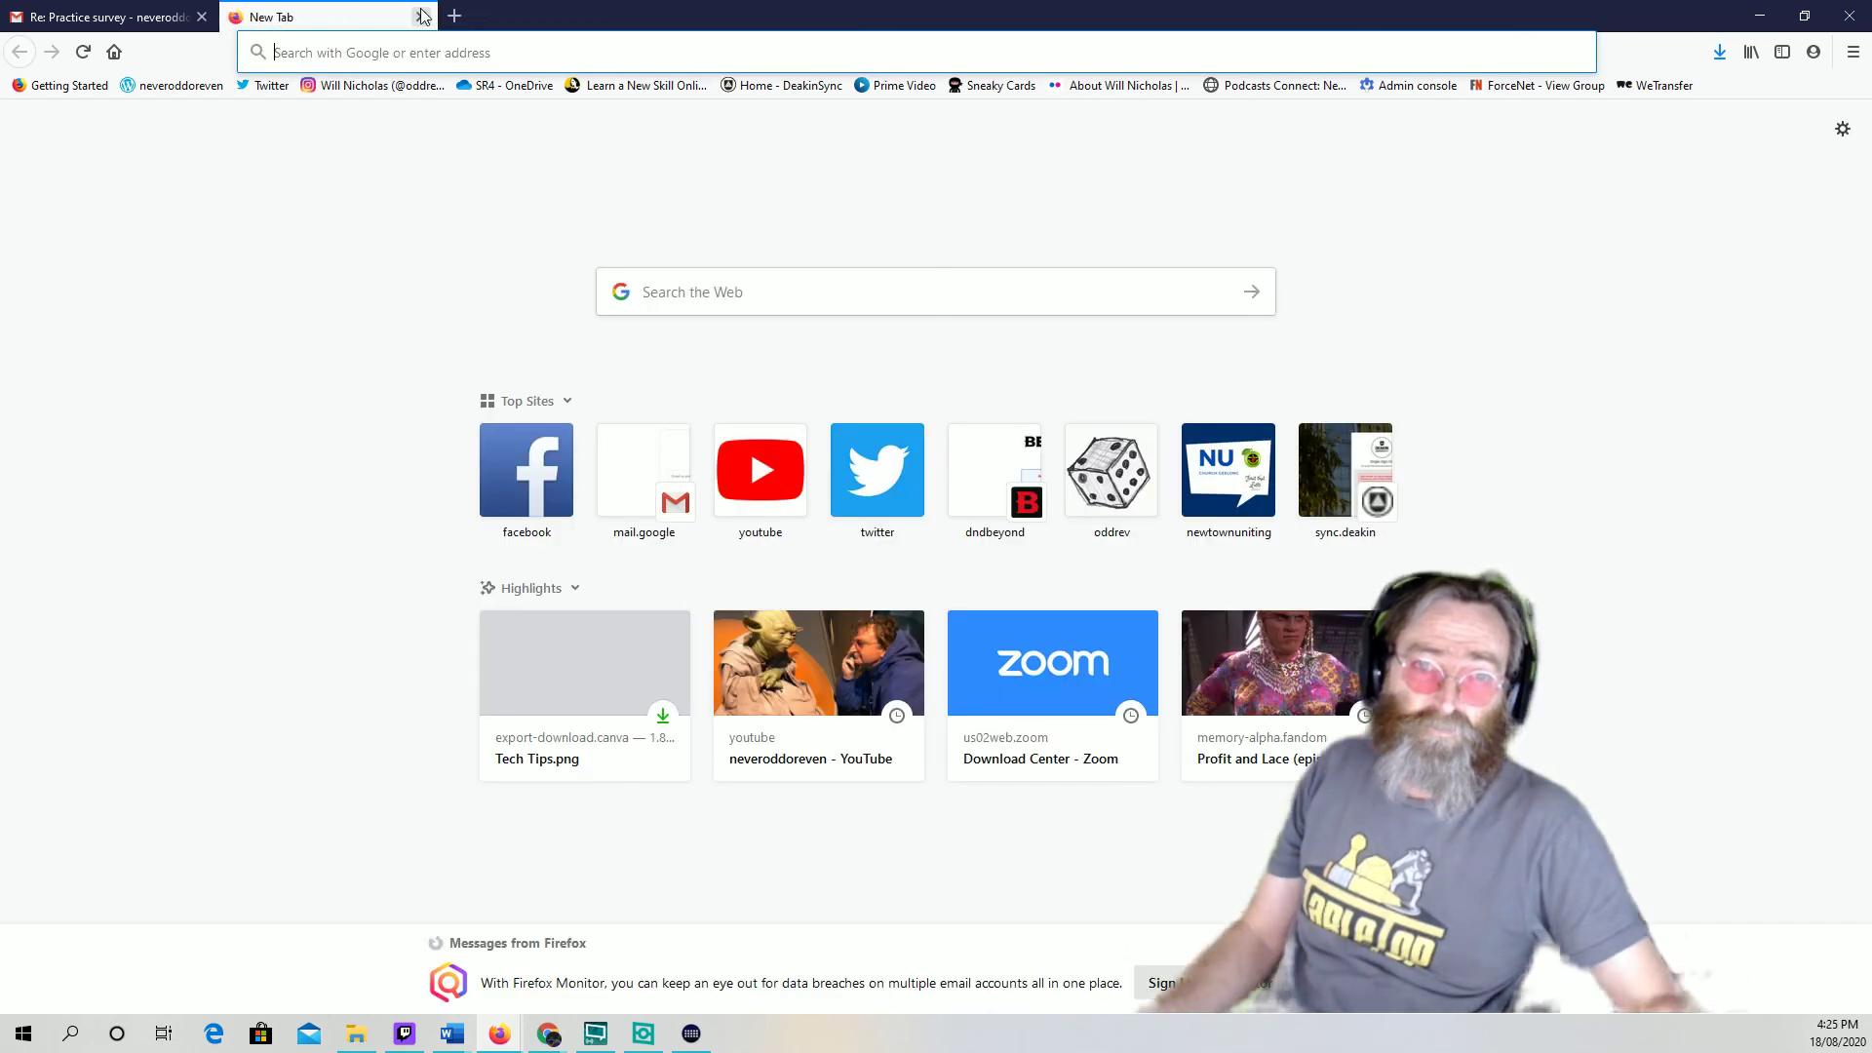